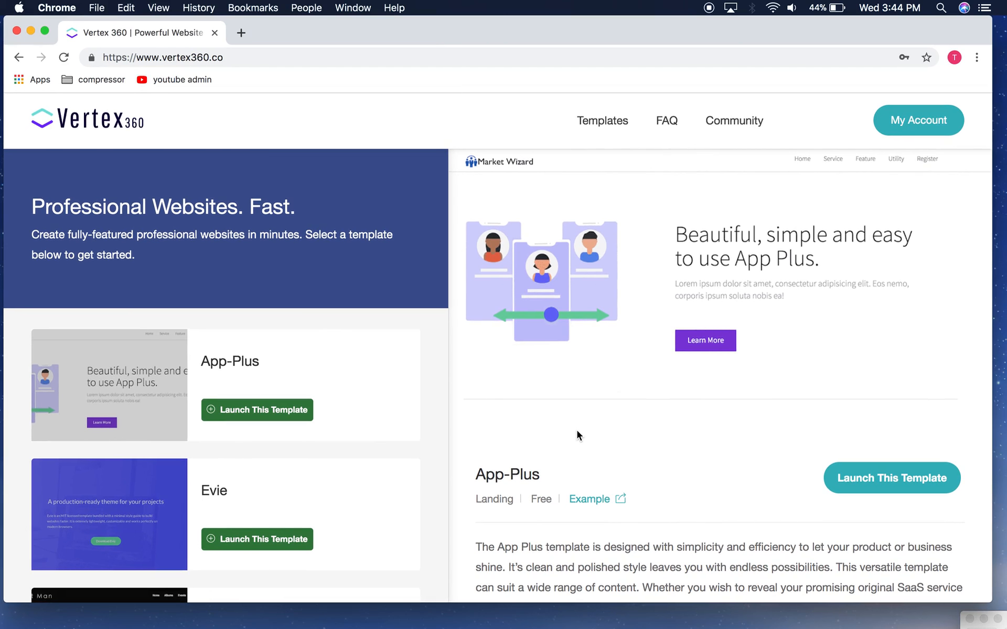
# Step: Review the App-Plus template description and launch the template as a site named Tap n' Snack
pyautogui.scroll(-5, 577, 430)
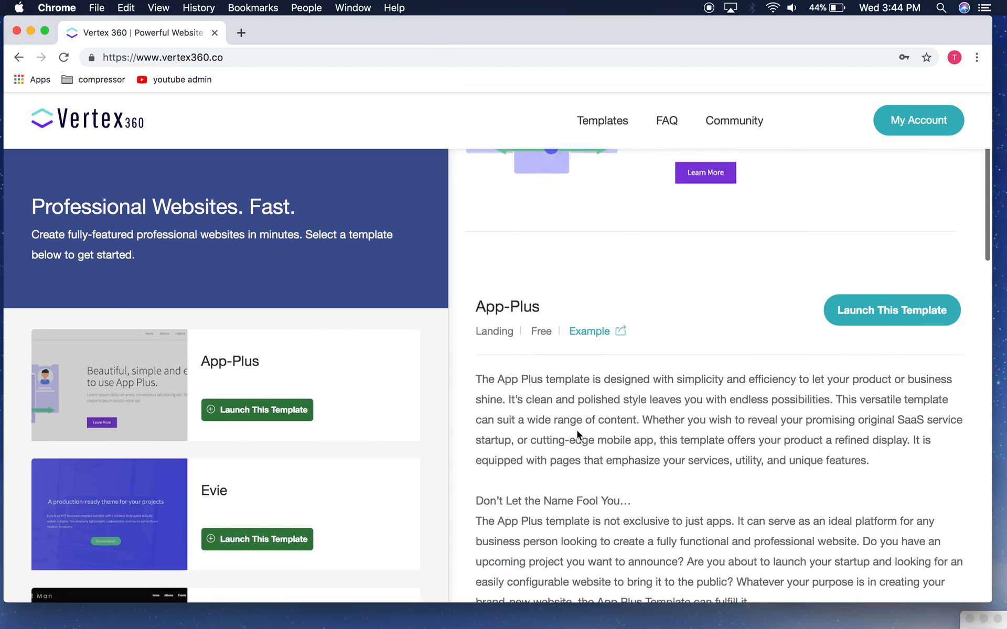
pyautogui.scroll(-5, 593, 437)
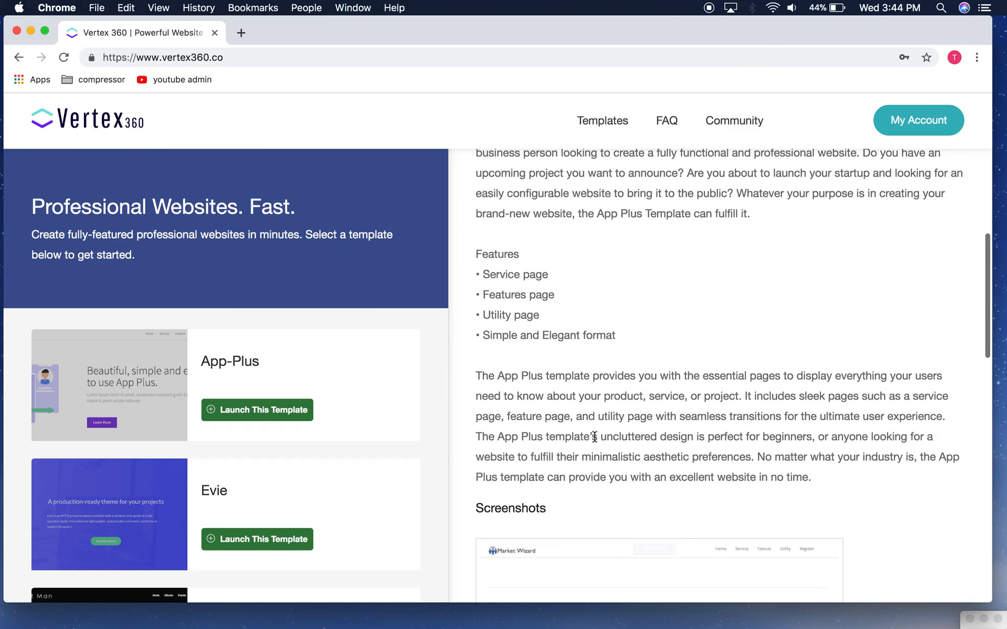
pyautogui.scroll(10, 594, 436)
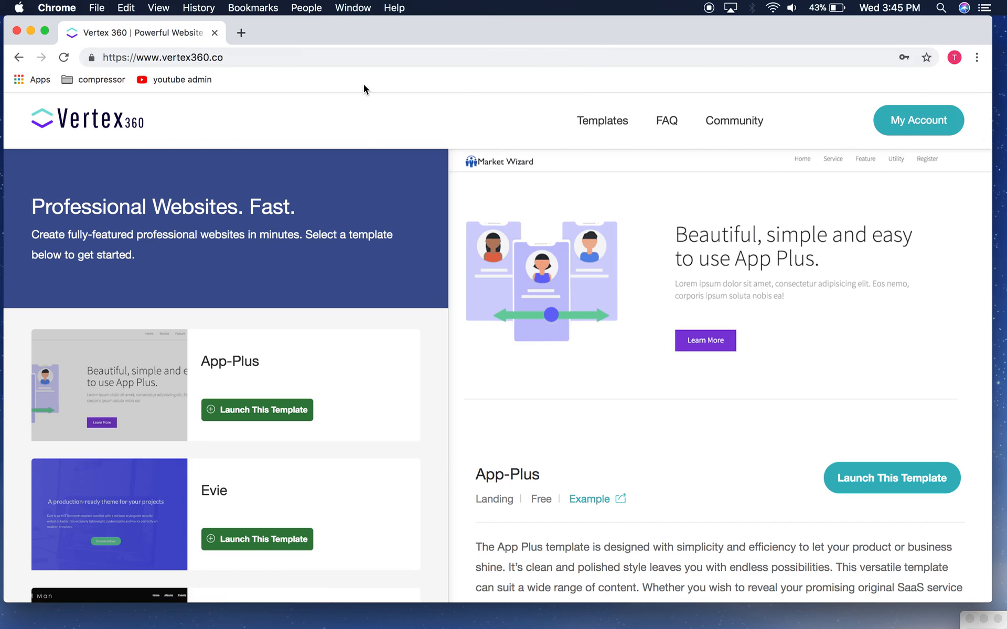
pyautogui.scroll(-1, 561, 416)
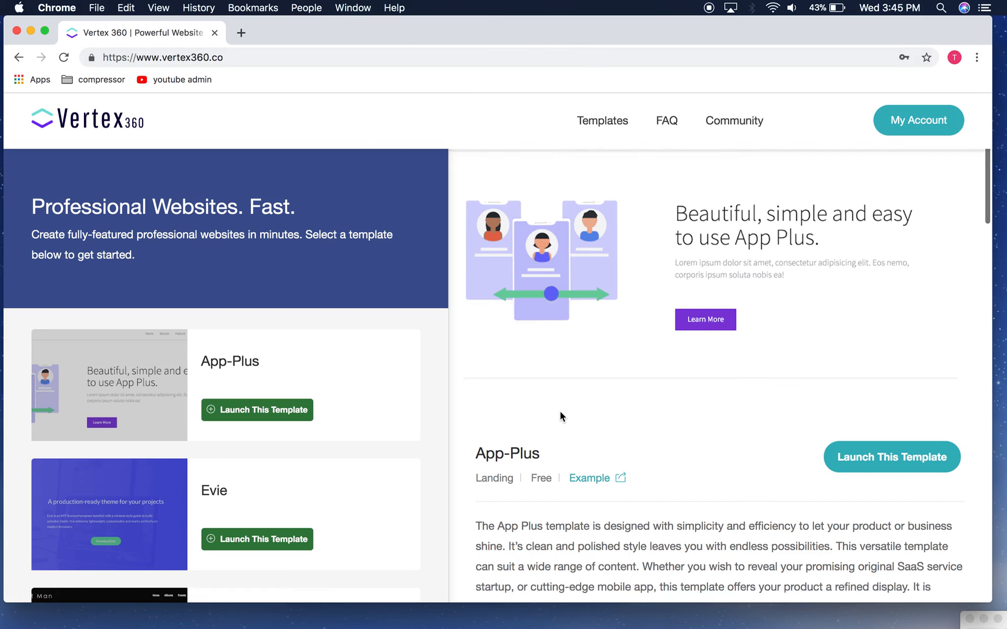
pyautogui.scroll(1, 583, 357)
pyautogui.scroll(1, 621, 341)
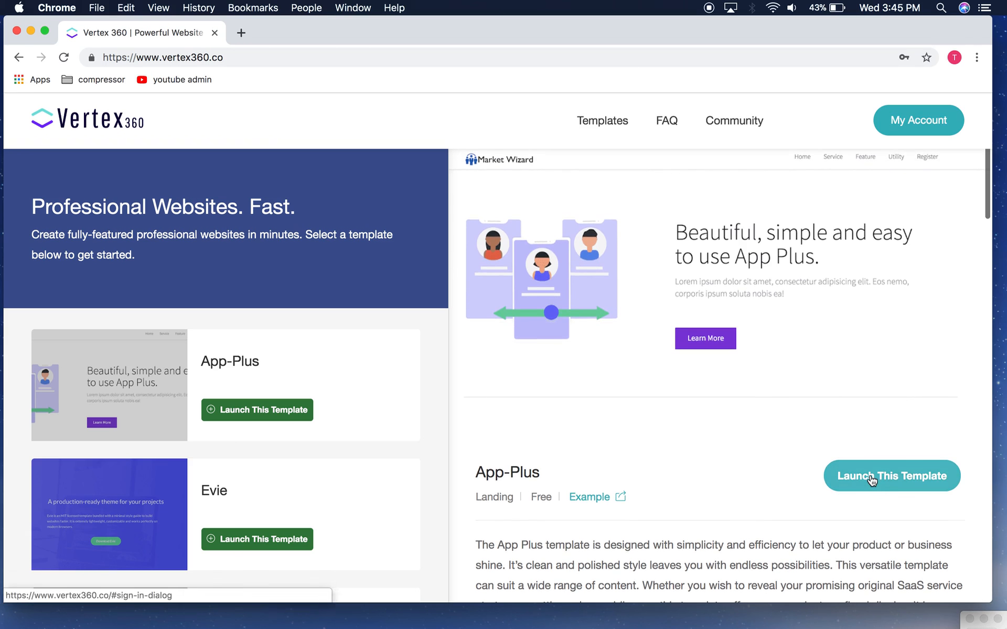
pyautogui.click(872, 480)
pyautogui.write('Tap N')
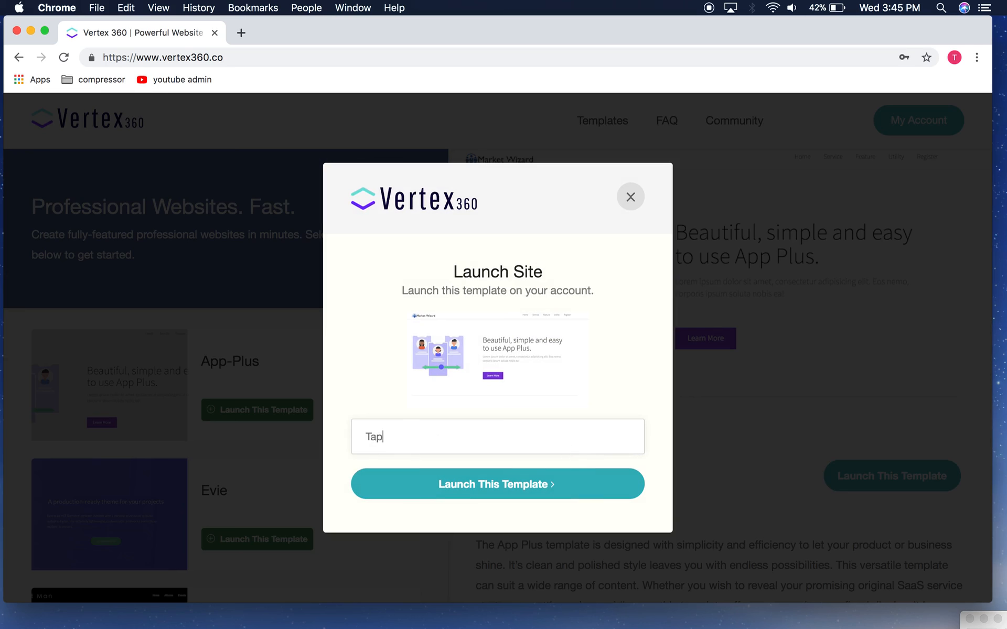
pyautogui.write('m')
pyautogui.write(' Snack')
pyautogui.click(532, 471)
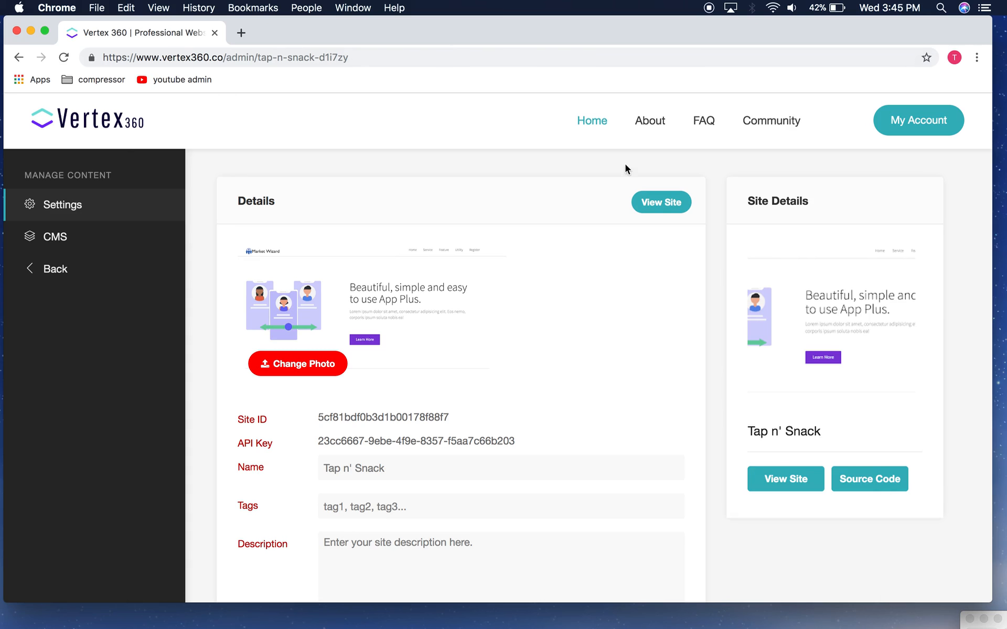
# Step: Check the new site's details page and open the Tap n' Snack site for viewing
pyautogui.scroll(-5, 539, 513)
pyautogui.scroll(5, 539, 515)
pyautogui.click(658, 204)
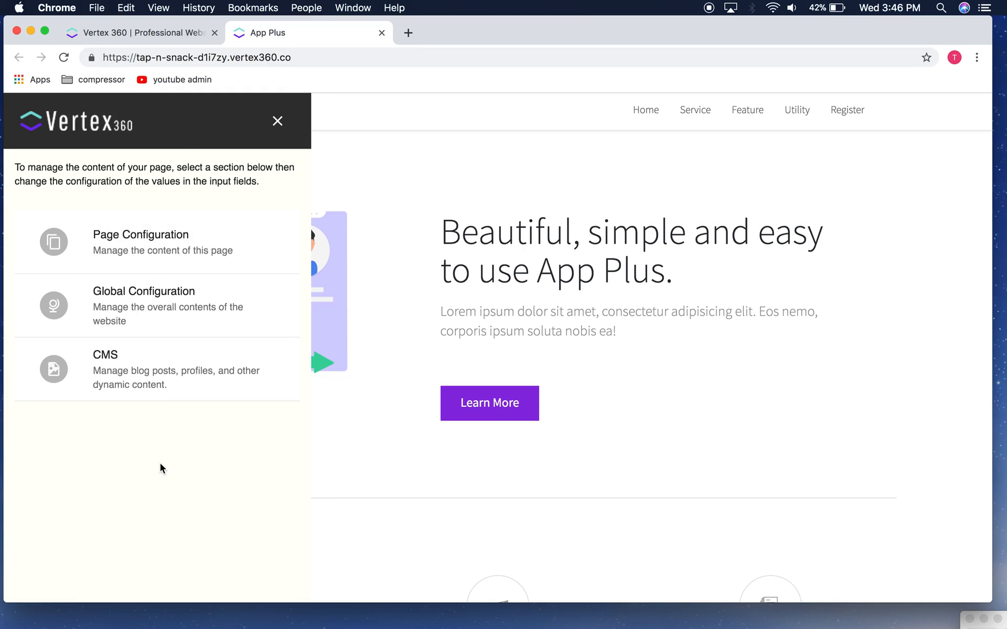
# Step: Close the content management sidebar and look through the landing page from the hero to the Register section
pyautogui.click(283, 124)
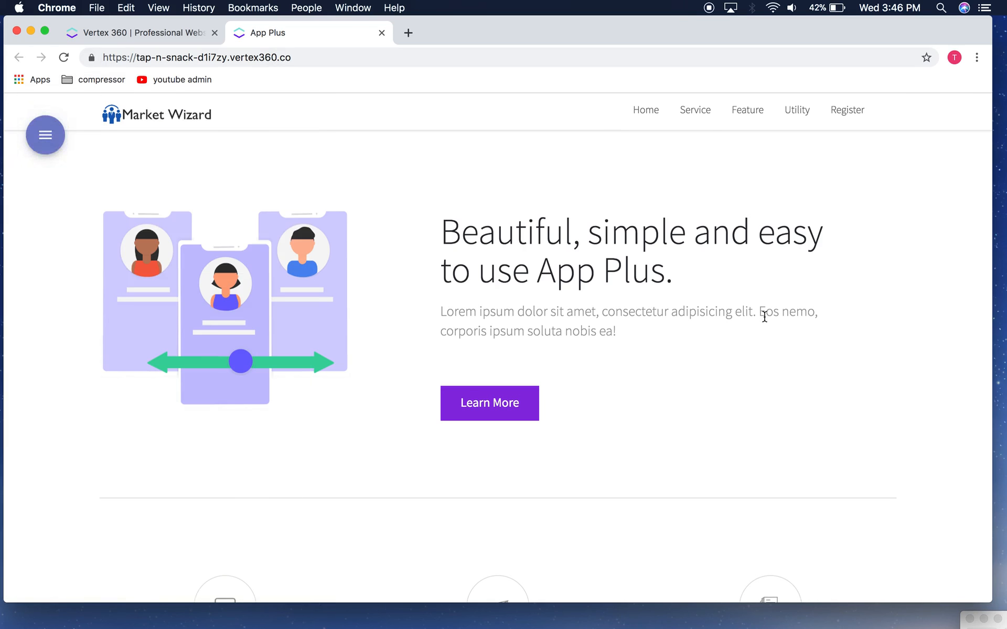
pyautogui.scroll(-7, 888, 346)
pyautogui.scroll(-6, 888, 348)
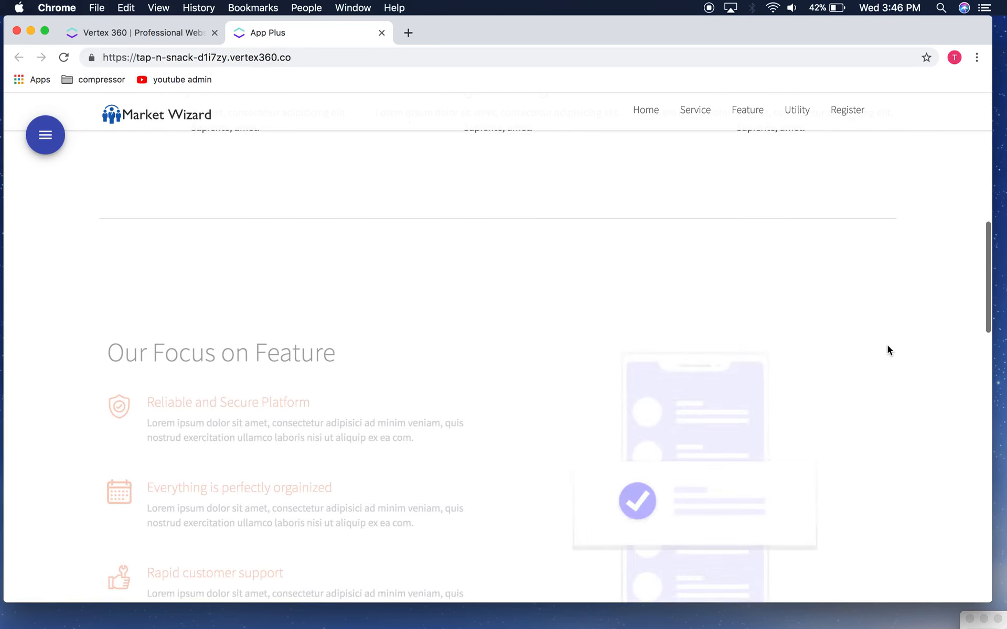
pyautogui.scroll(-7, 888, 347)
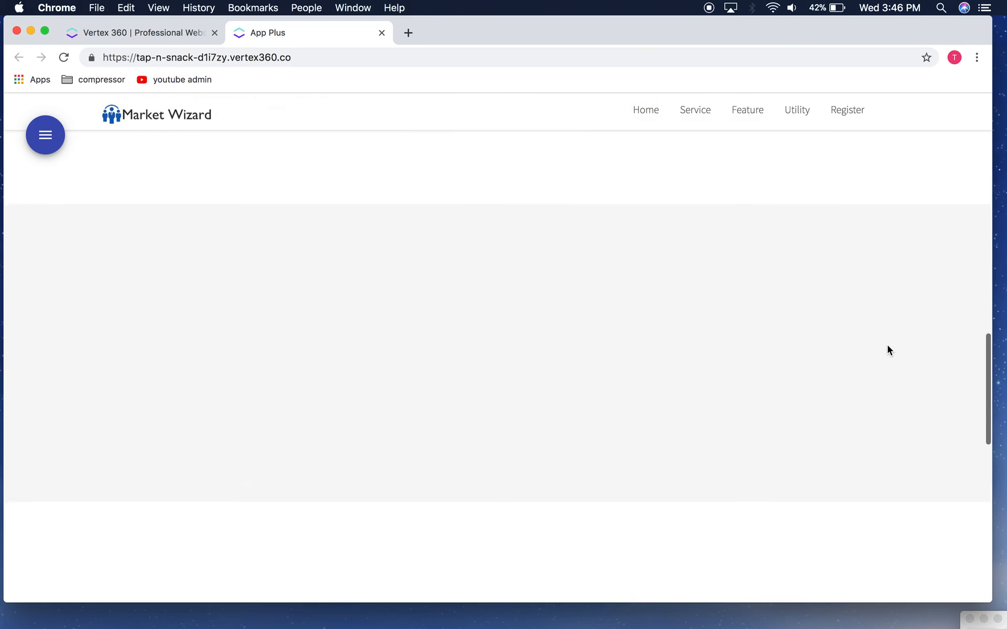
pyautogui.scroll(-5, 888, 348)
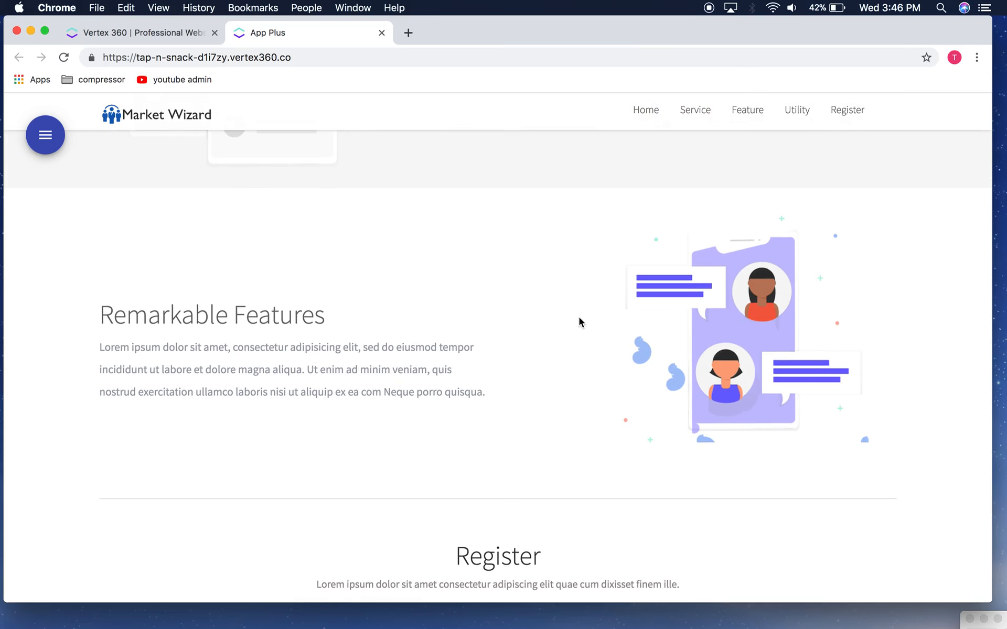
pyautogui.scroll(-5, 580, 317)
pyautogui.scroll(15, 724, 362)
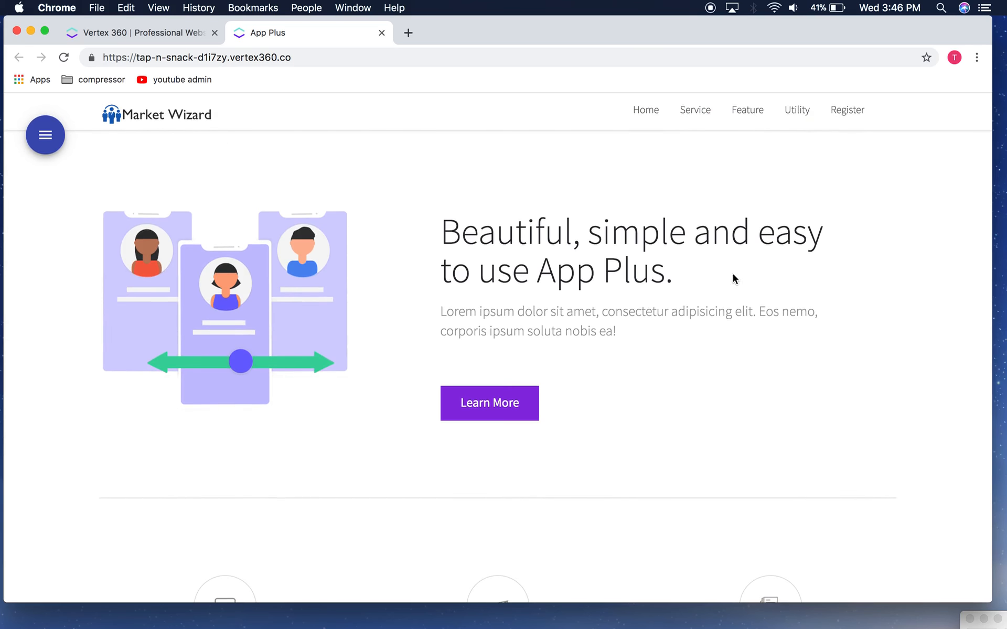
# Step: Open the Page Configuration for the landing page and expand its hero_section settings
pyautogui.click(47, 137)
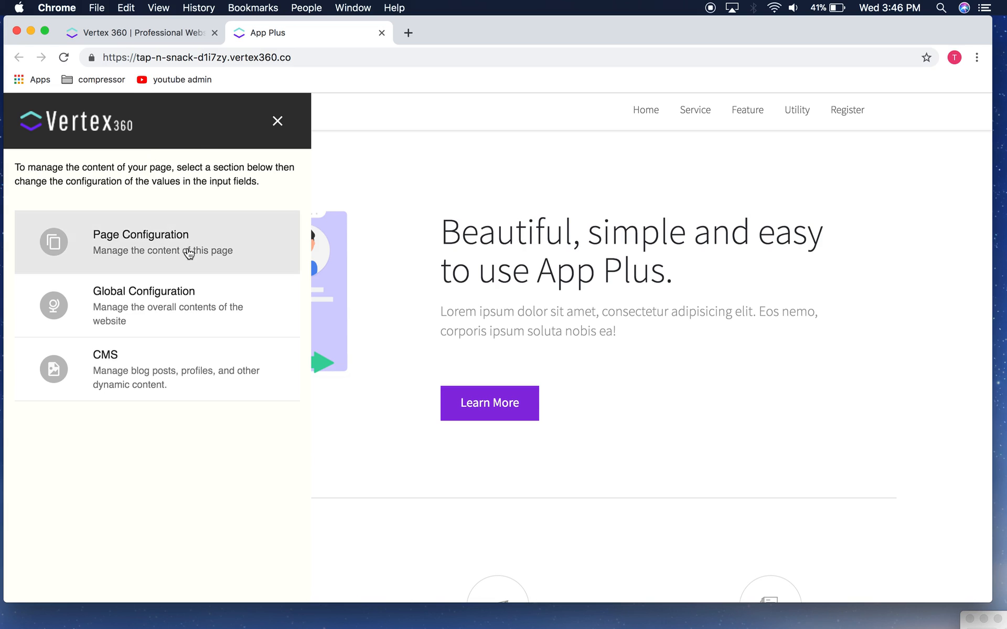
pyautogui.click(123, 261)
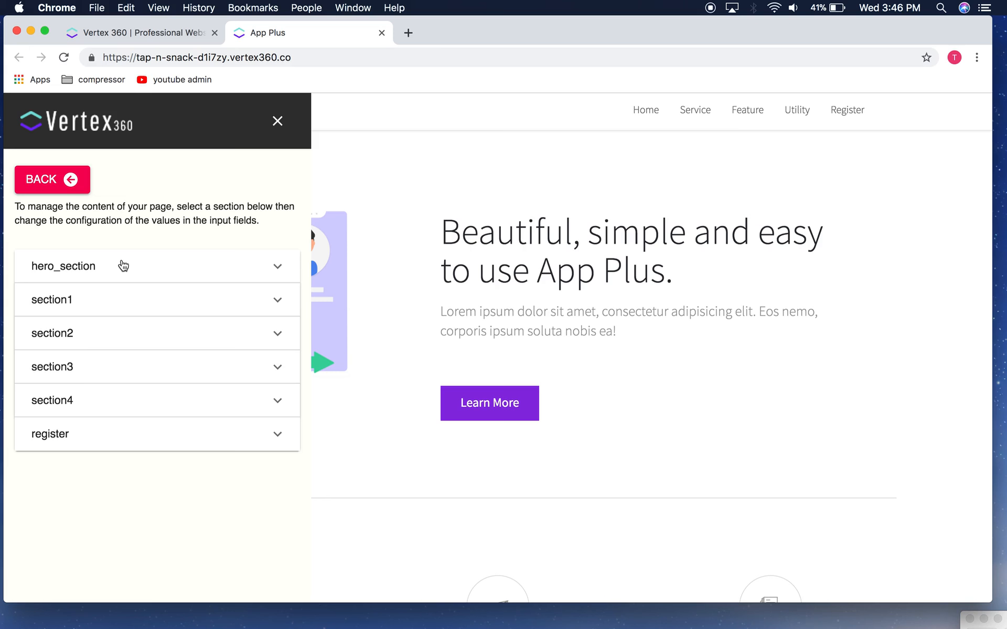
pyautogui.click(278, 122)
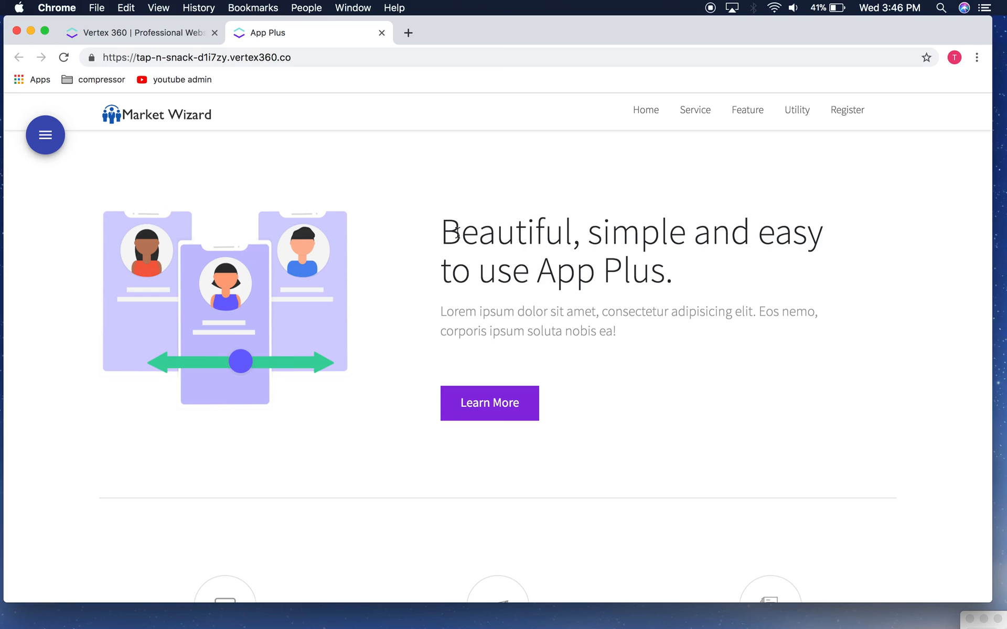
pyautogui.moveTo(457, 233); pyautogui.dragTo(708, 292)
pyautogui.click(708, 292)
pyautogui.click(43, 129)
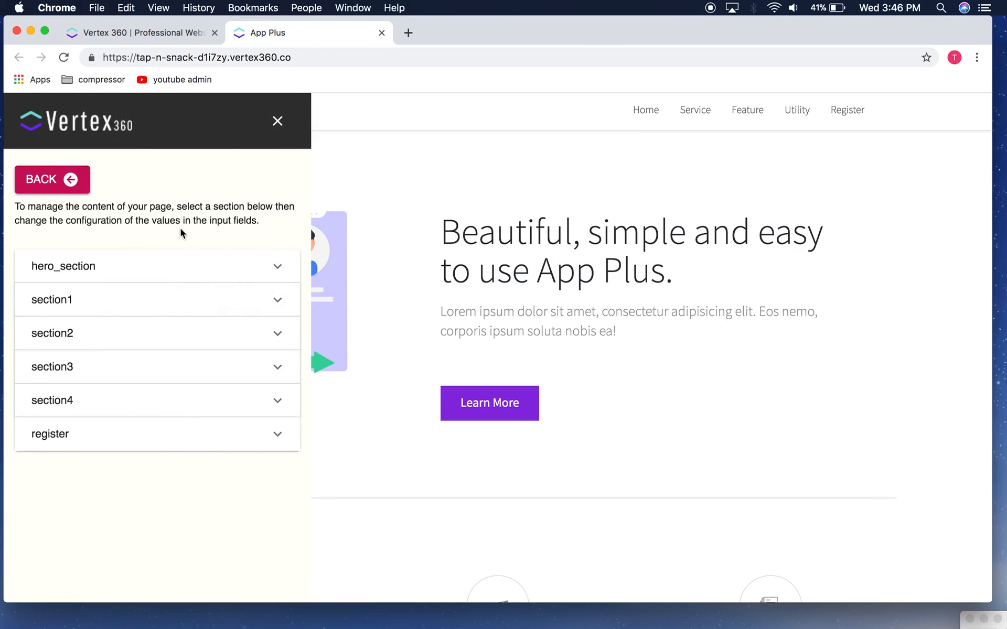
pyautogui.click(238, 272)
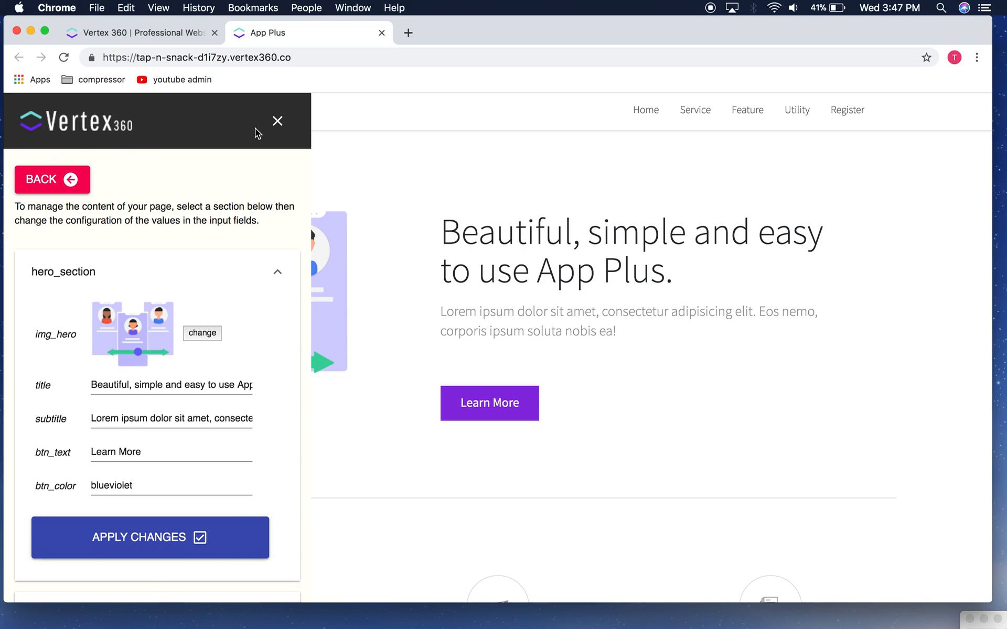
# Step: Compare the hero_section settings with the hero area shown on the page
pyautogui.click(284, 120)
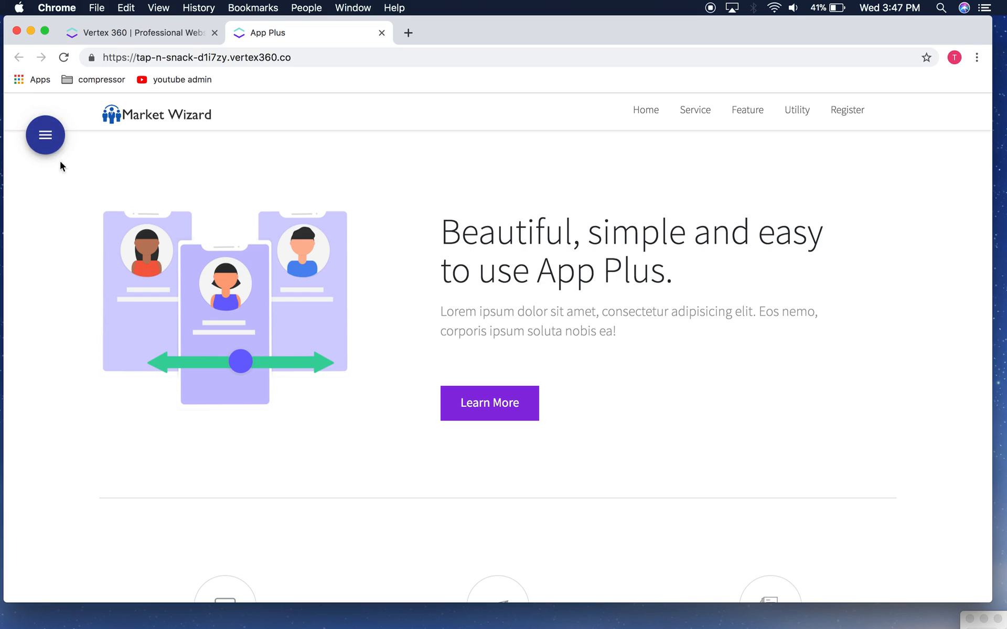
pyautogui.click(45, 135)
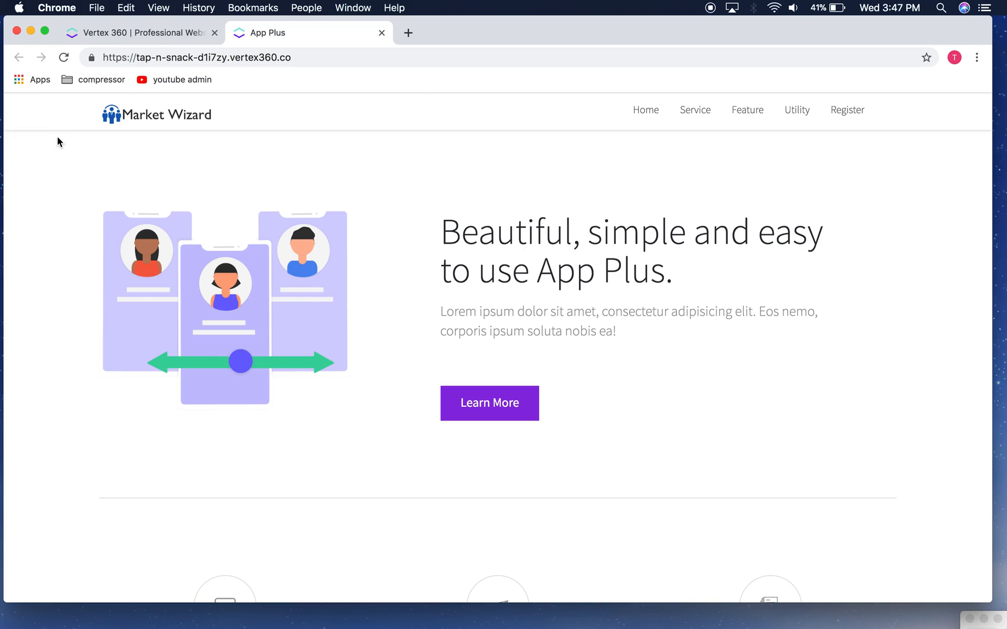
pyautogui.scroll(-3, 130, 380)
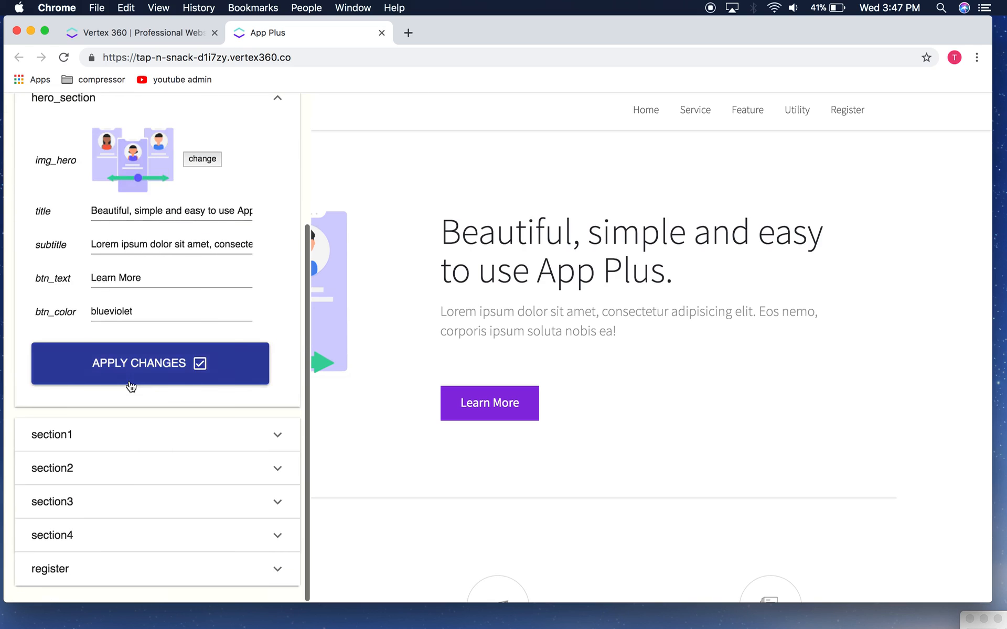
pyautogui.scroll(3, 128, 387)
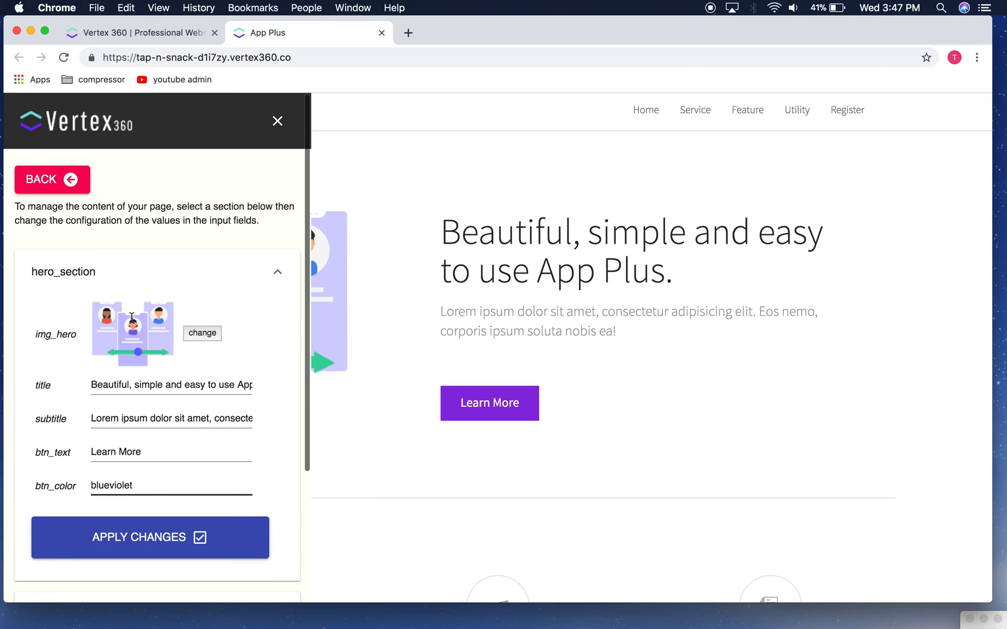
pyautogui.click(277, 124)
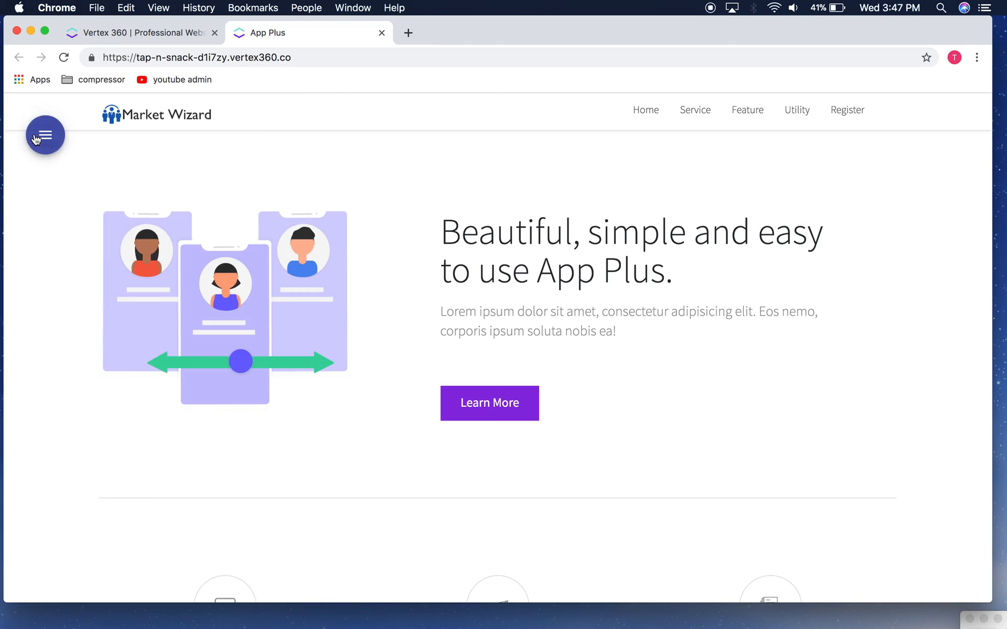
pyautogui.click(45, 135)
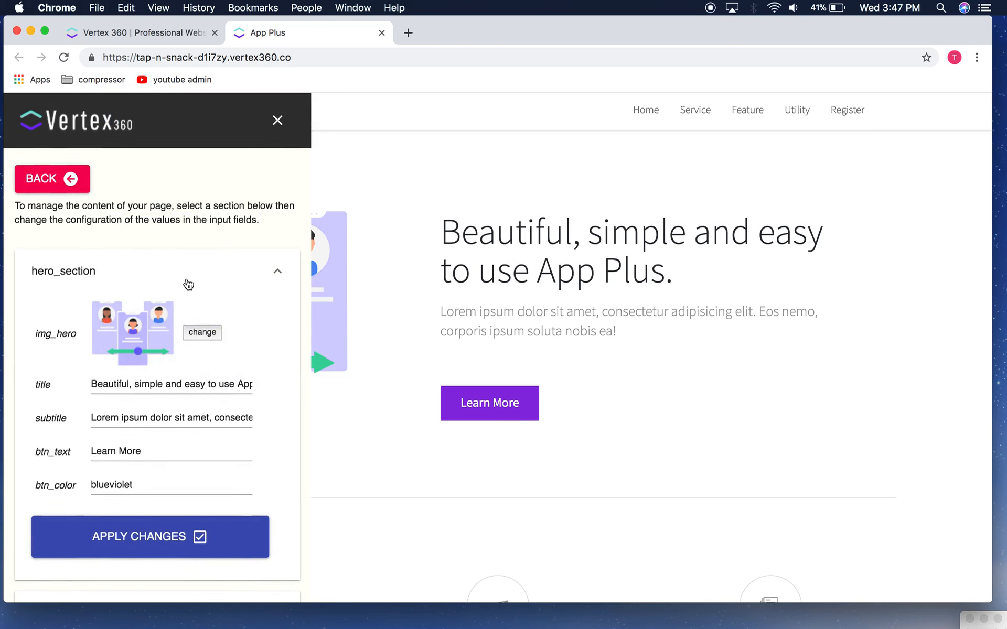
pyautogui.scroll(-2, 187, 283)
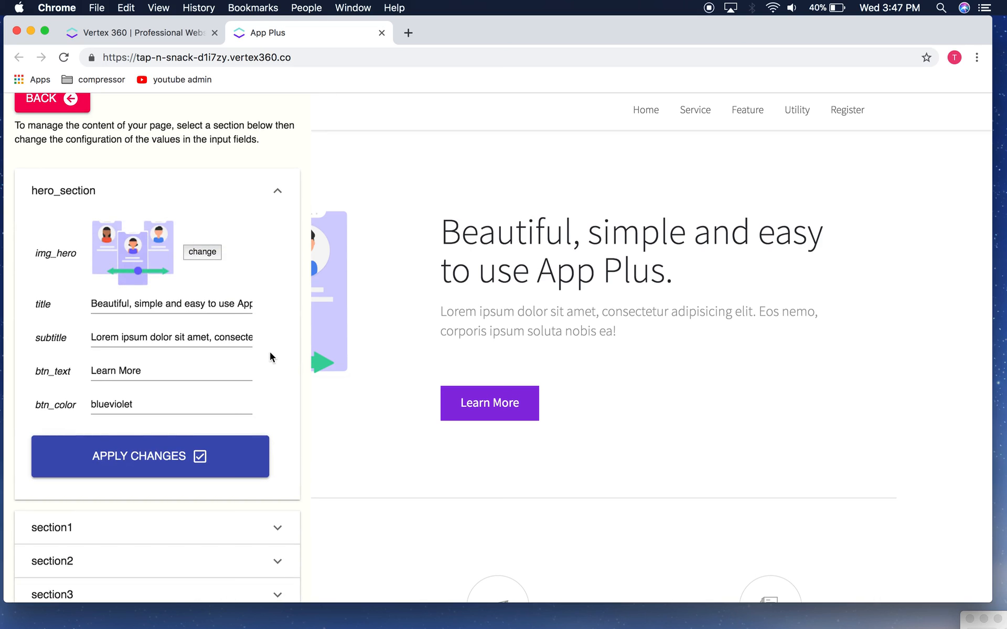
pyautogui.scroll(-1, 269, 355)
pyautogui.scroll(2, 157, 289)
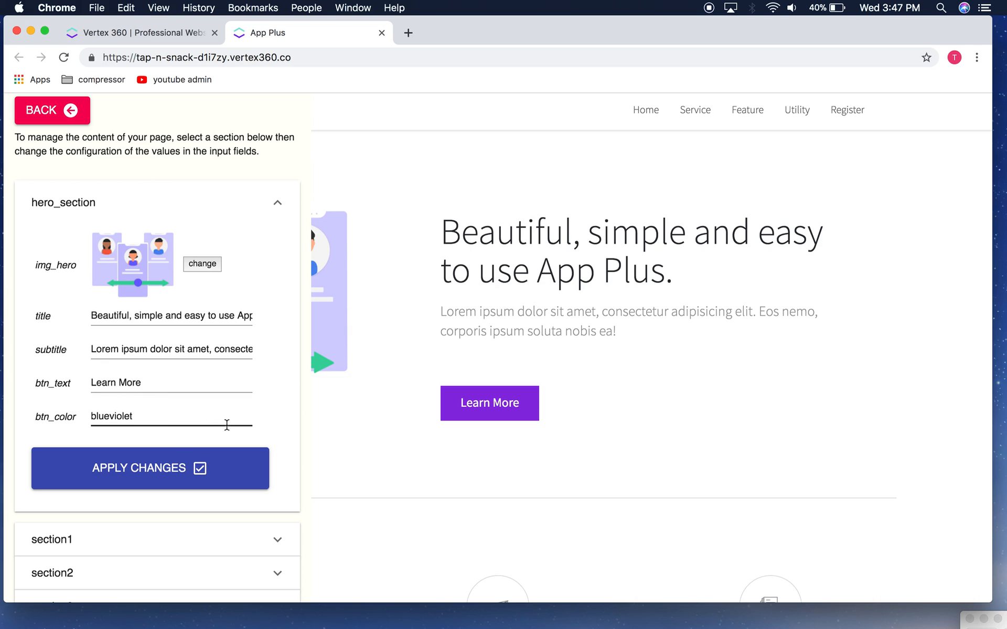
# Step: Examine the title, subtitle, btn_text and btn_color fields of hero_section and match the title to the page headline
pyautogui.click(91, 316)
pyautogui.moveTo(91, 317); pyautogui.dragTo(214, 332)
pyautogui.click(179, 324)
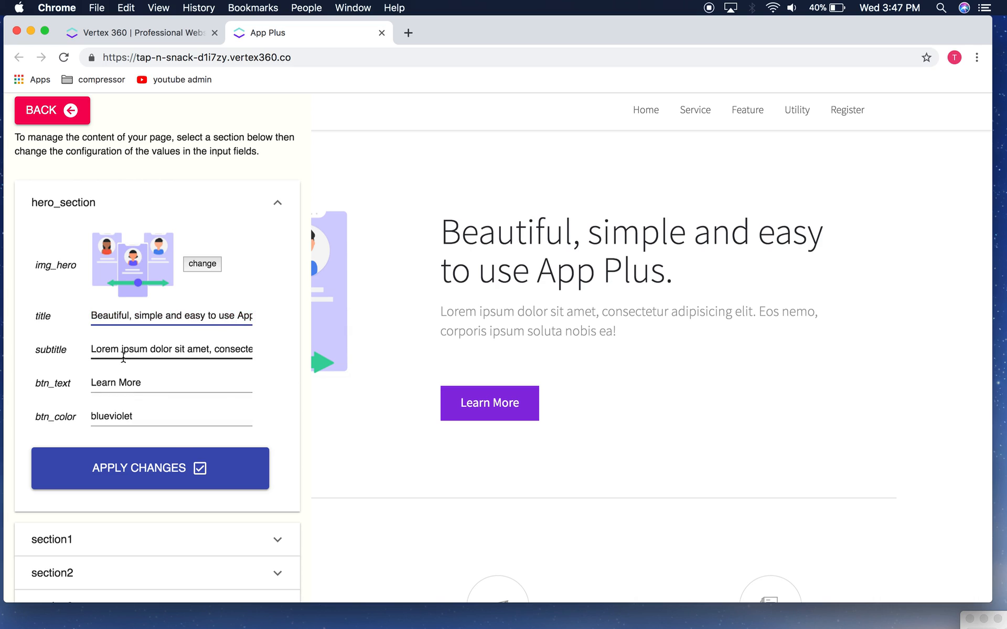
pyautogui.moveTo(36, 321); pyautogui.dragTo(82, 359)
pyautogui.click(49, 316)
pyautogui.click(61, 352)
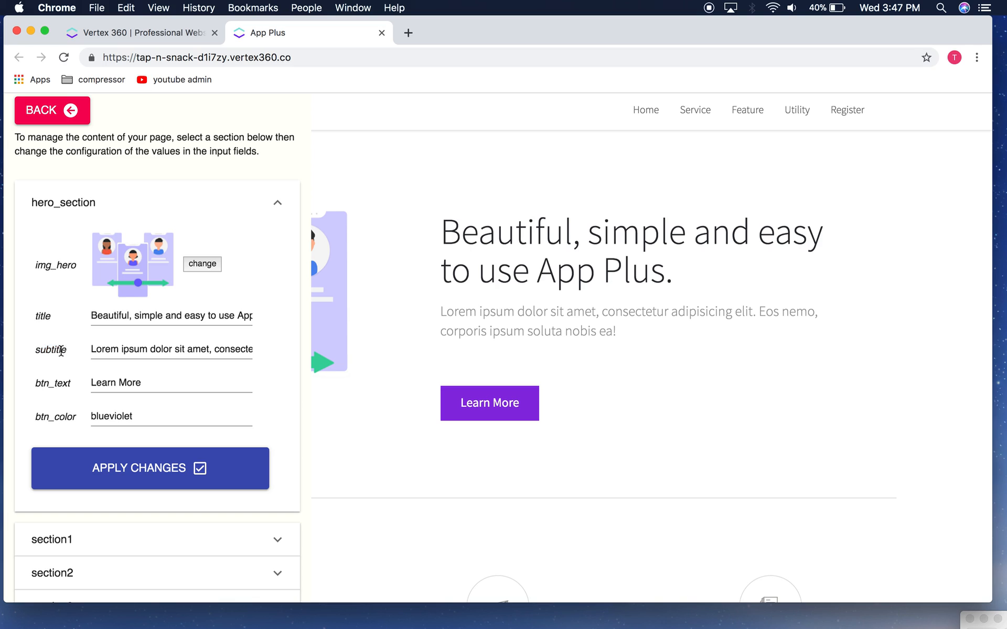
pyautogui.moveTo(34, 384); pyautogui.dragTo(19, 421)
pyautogui.click(80, 395)
pyautogui.tripleClick(181, 316)
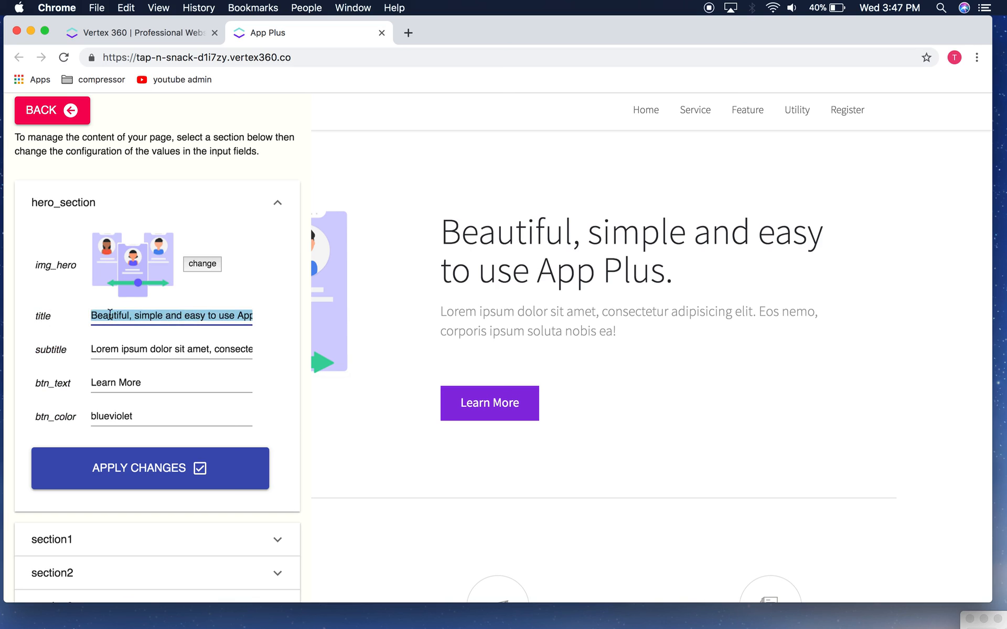
pyautogui.click(189, 322)
pyautogui.moveTo(441, 233); pyautogui.dragTo(675, 279)
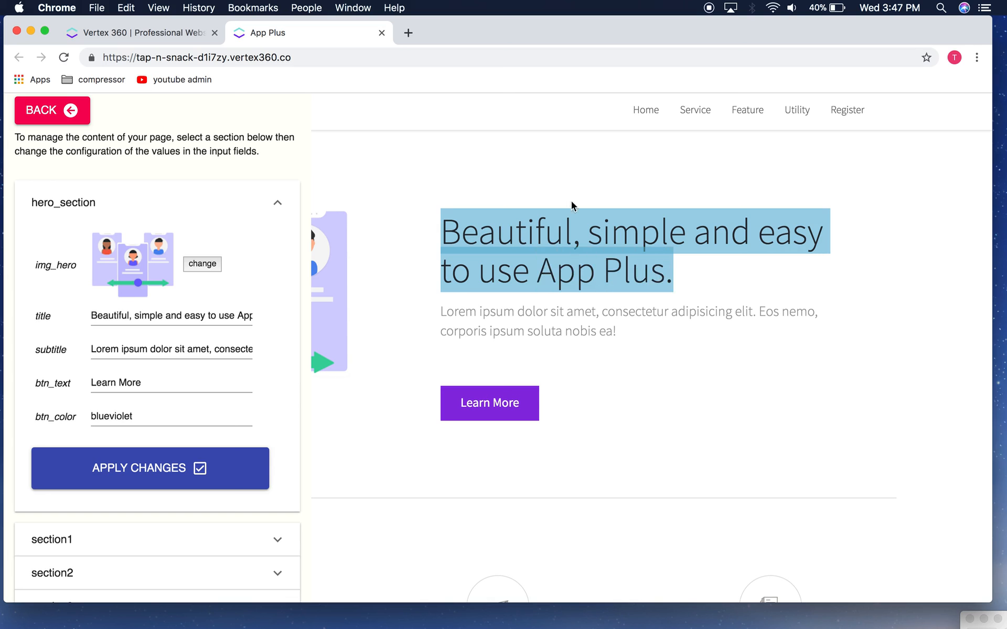
pyautogui.click(599, 231)
# Step: Clear the existing text from the hero_section title field
pyautogui.click(168, 317)
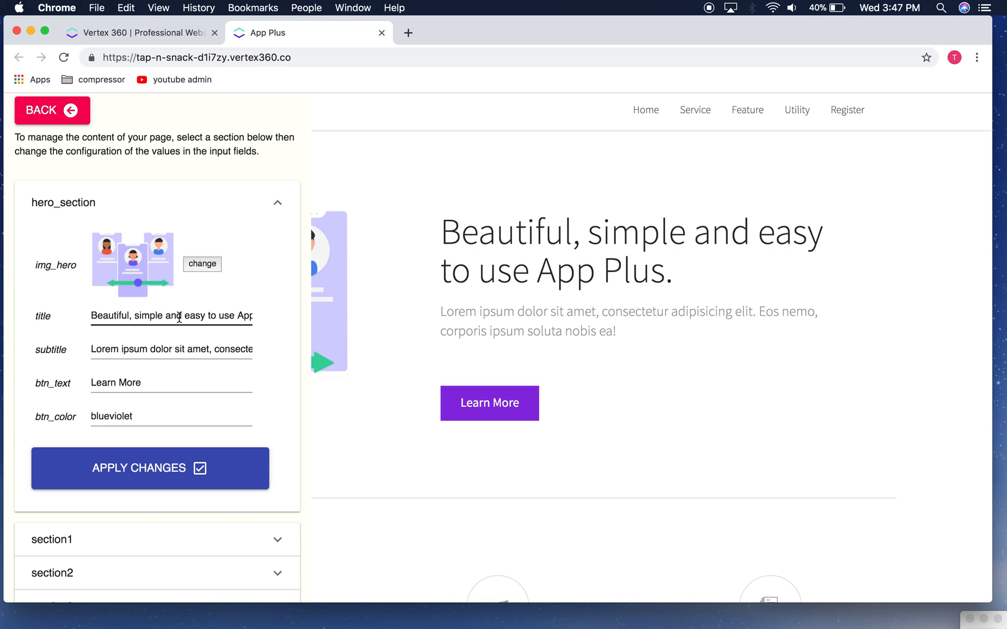
pyautogui.click(154, 318)
pyautogui.doubleClick(155, 316)
pyautogui.tripleClick(155, 316)
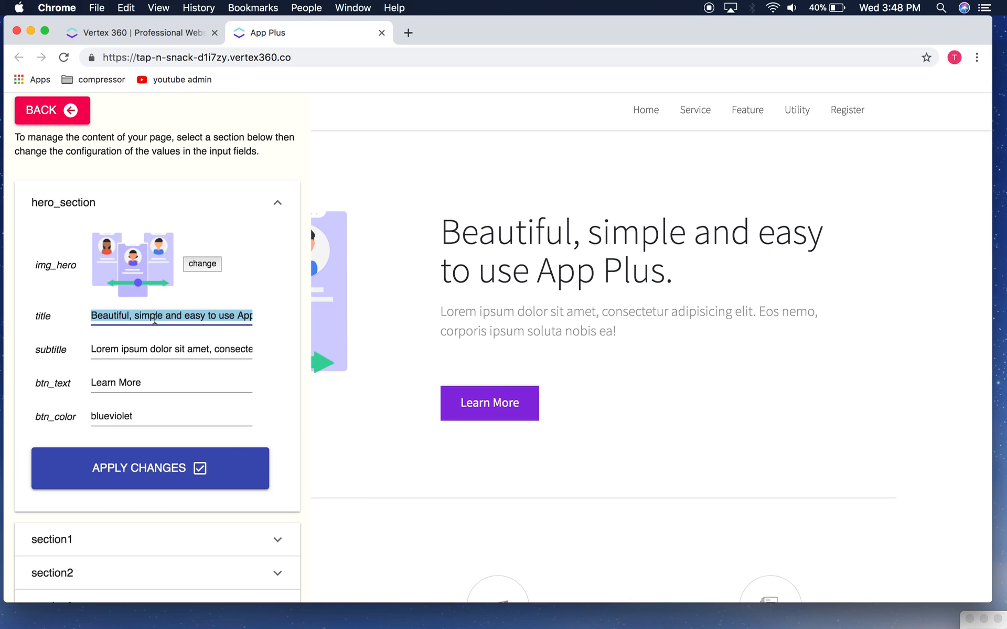
pyautogui.press('BackSpace')
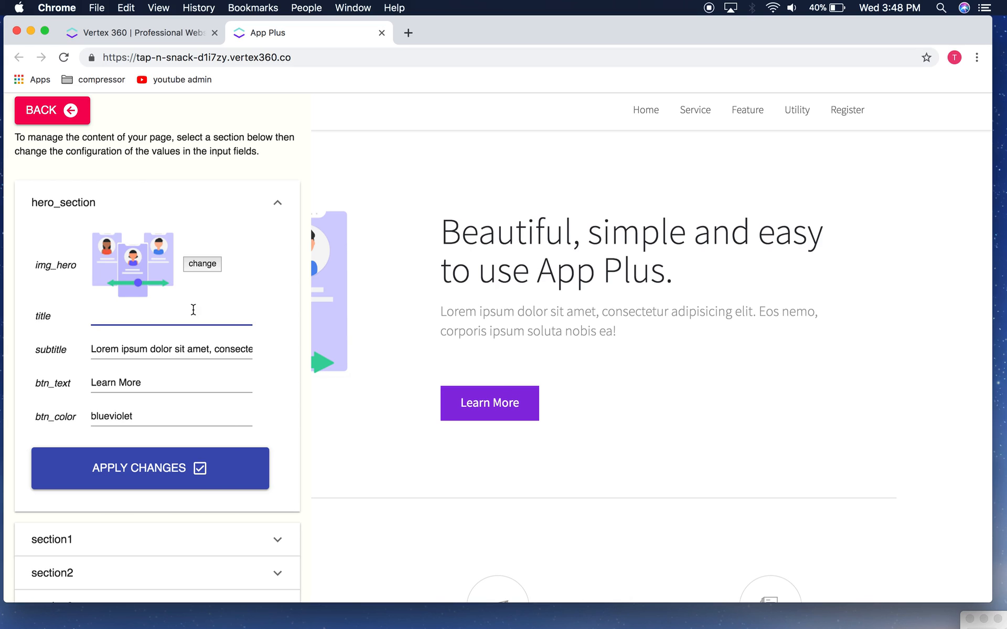
# Step: Open the tap n snack text file from the desktop in TextEdit and place its window clear of the hero_section fields
pyautogui.moveTo(990, 598); pyautogui.dragTo(931, 595)
pyautogui.doubleClick(962, 356)
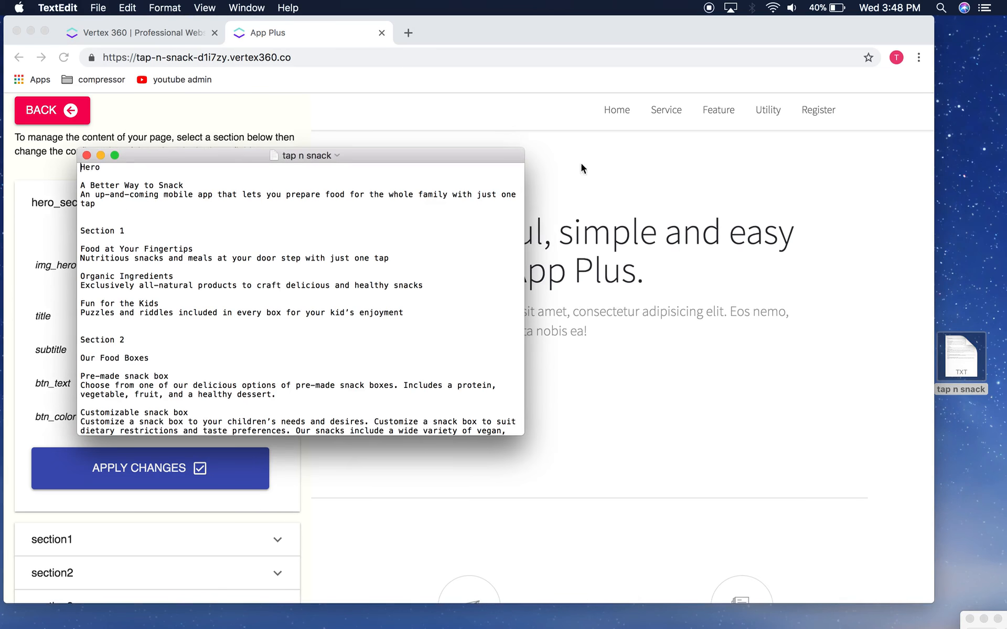
pyautogui.moveTo(219, 162); pyautogui.dragTo(699, 129)
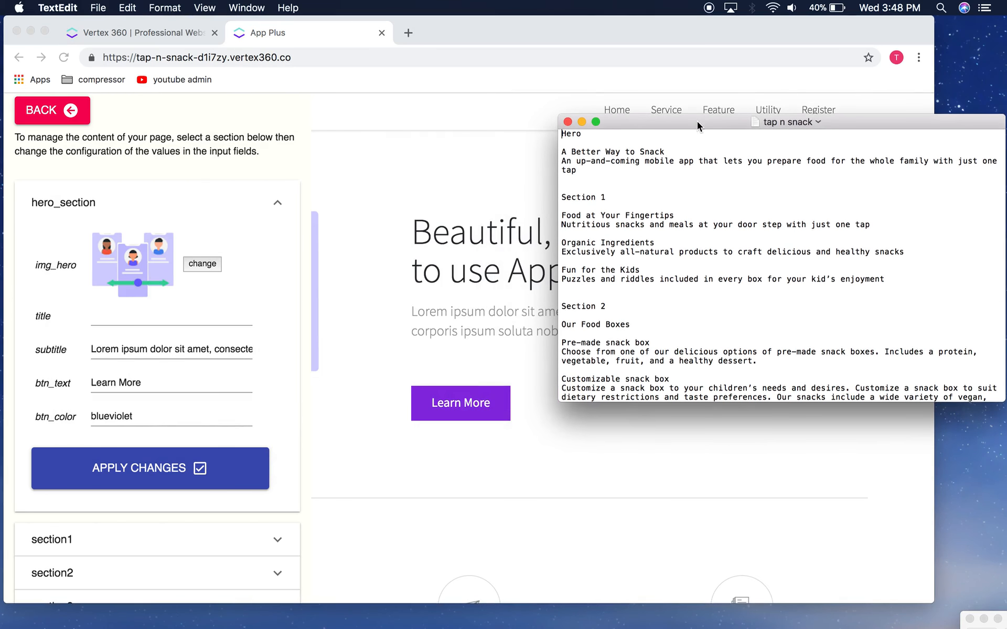
# Step: Fill the hero_section title with "A Better Way to Snack" copied from the tap n snack text file
pyautogui.scroll(-10, 623, 266)
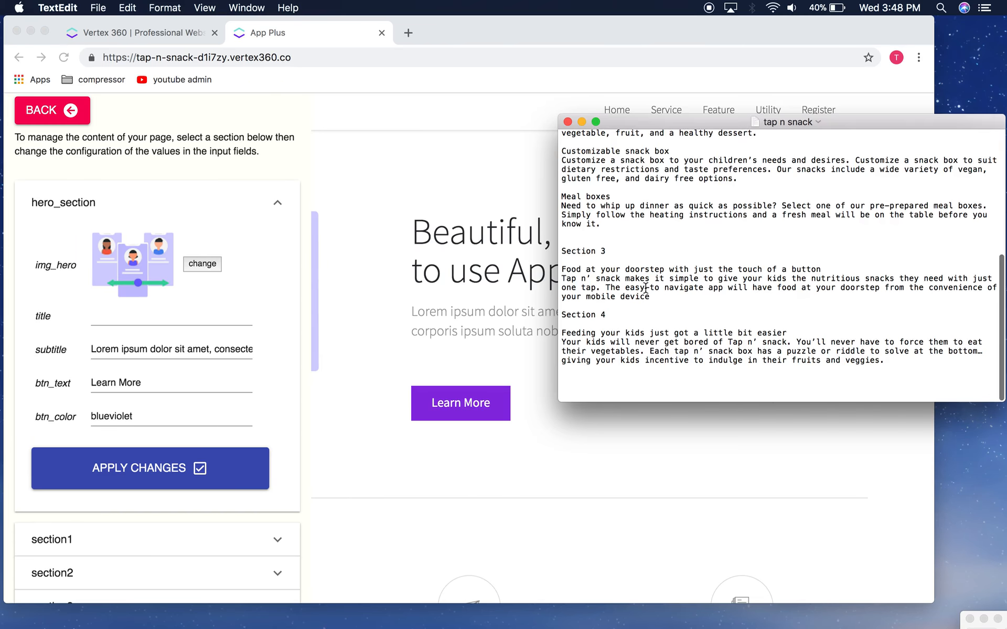
pyautogui.scroll(10, 645, 289)
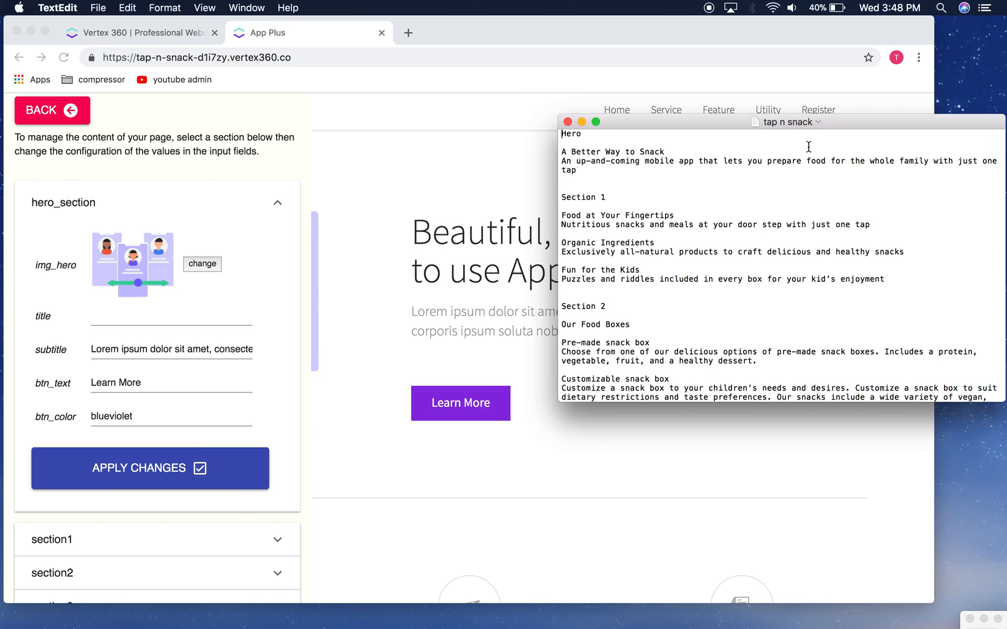
pyautogui.click(622, 189)
pyautogui.click(670, 153)
pyautogui.moveTo(671, 155); pyautogui.dragTo(560, 153)
pyautogui.press('super+c')
pyautogui.click(186, 338)
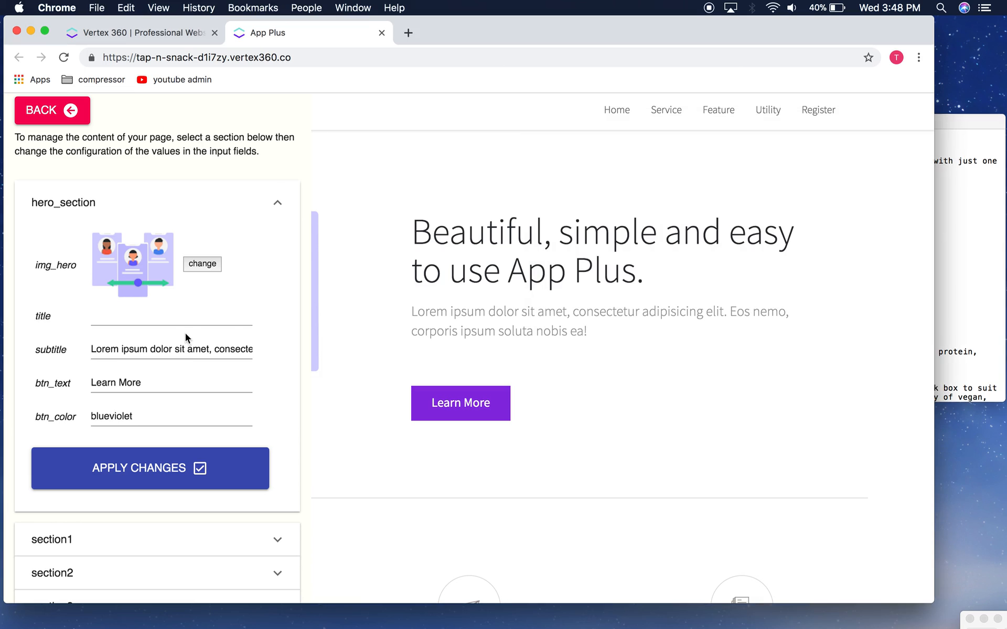
pyautogui.click(168, 320)
pyautogui.press('super+v')
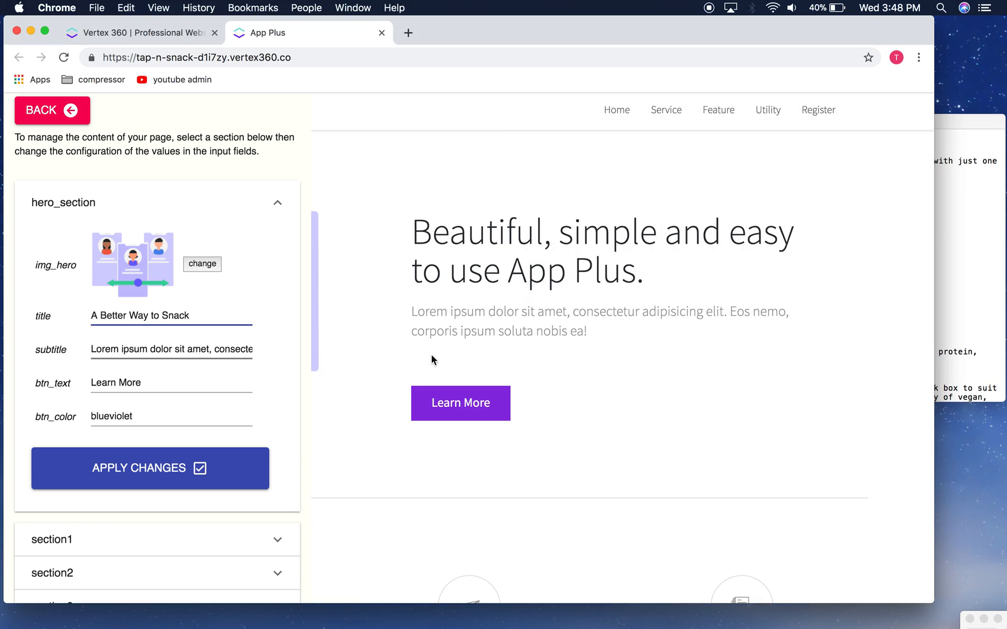
# Step: Replace the hero_section subtitle with the copied sentence "An up-and-coming mobile app that lets you prepare food for the whole family with just one tap"
pyautogui.click(973, 292)
pyautogui.click(628, 208)
pyautogui.moveTo(583, 174); pyautogui.dragTo(560, 165)
pyautogui.press('super+c')
pyautogui.click(144, 350)
pyautogui.tripleClick(144, 350)
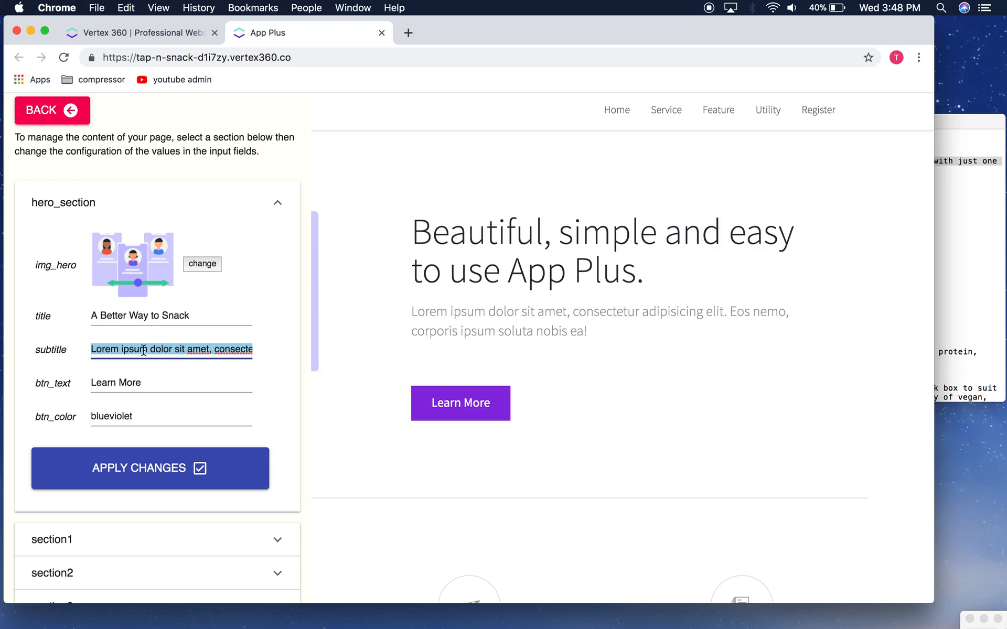
pyautogui.press('super+v')
# Step: Examine the hero_section btn_text and btn_color fields that control the hero button's label and colour
pyautogui.click(158, 377)
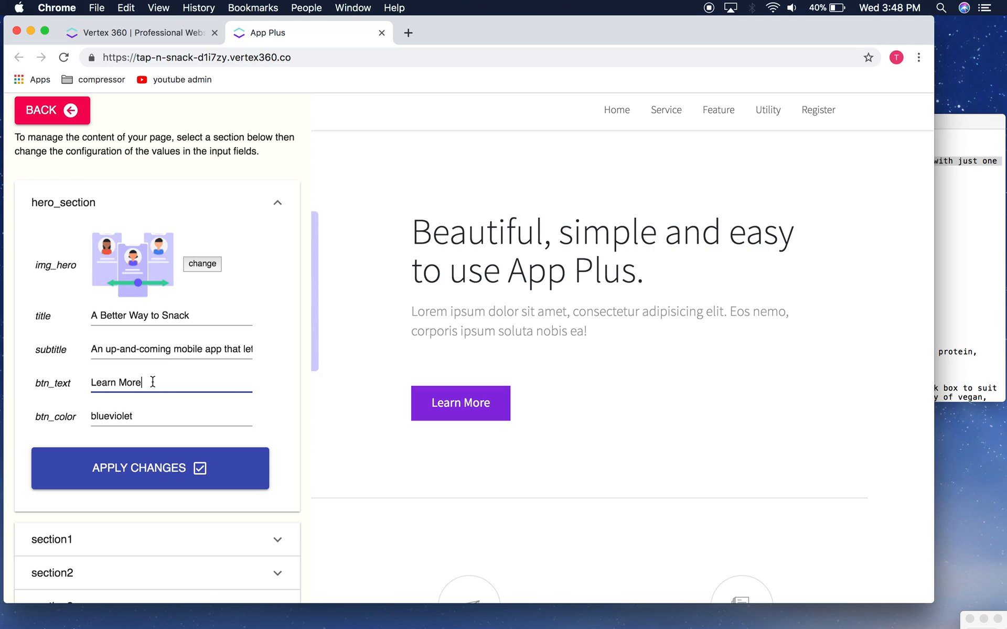
pyautogui.moveTo(86, 386); pyautogui.dragTo(171, 388)
pyautogui.click(157, 389)
pyautogui.click(171, 422)
pyautogui.click(171, 372)
pyautogui.click(148, 386)
pyautogui.moveTo(146, 386); pyautogui.dragTo(87, 386)
pyautogui.click(170, 383)
pyautogui.click(161, 419)
pyautogui.moveTo(39, 421); pyautogui.dragTo(136, 418)
pyautogui.click(83, 418)
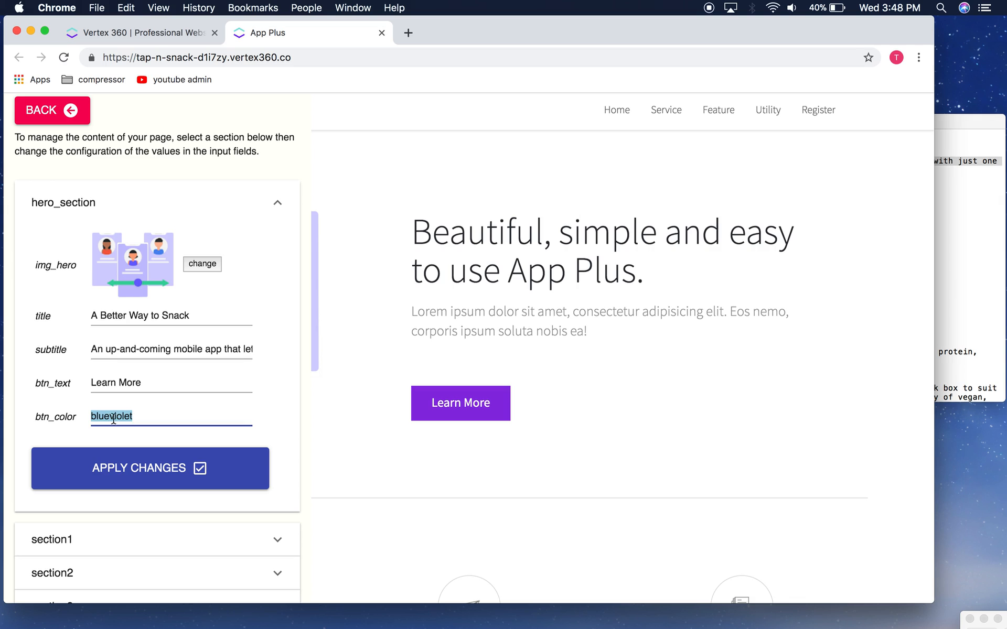
pyautogui.click(97, 418)
pyautogui.click(89, 416)
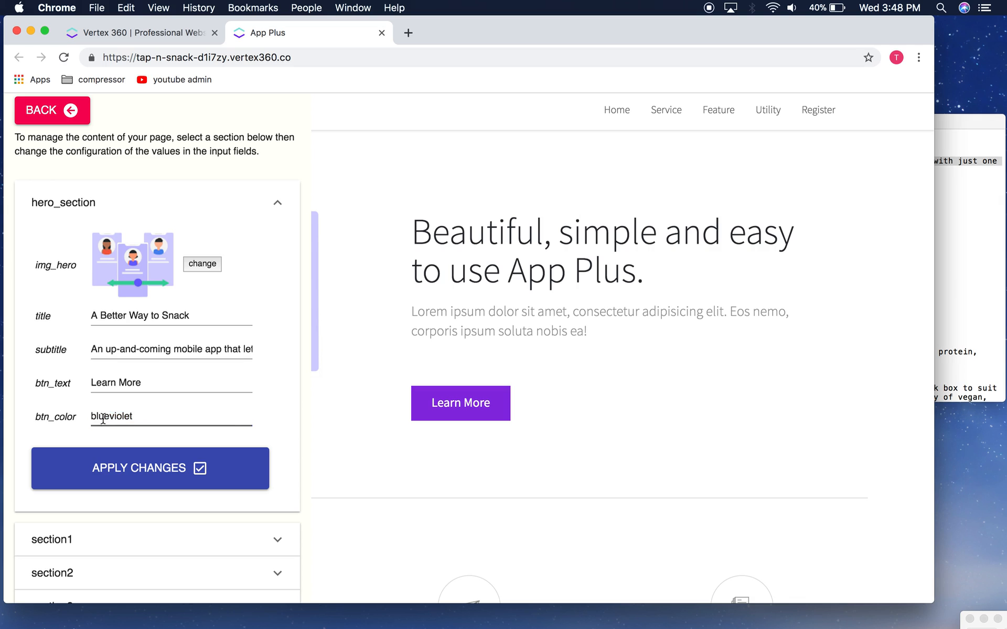
# Step: Set the hero_section btn_color to orange and apply the hero changes to the page
pyautogui.doubleClick(135, 417)
pyautogui.press('BackSpace')
pyautogui.write('orange')
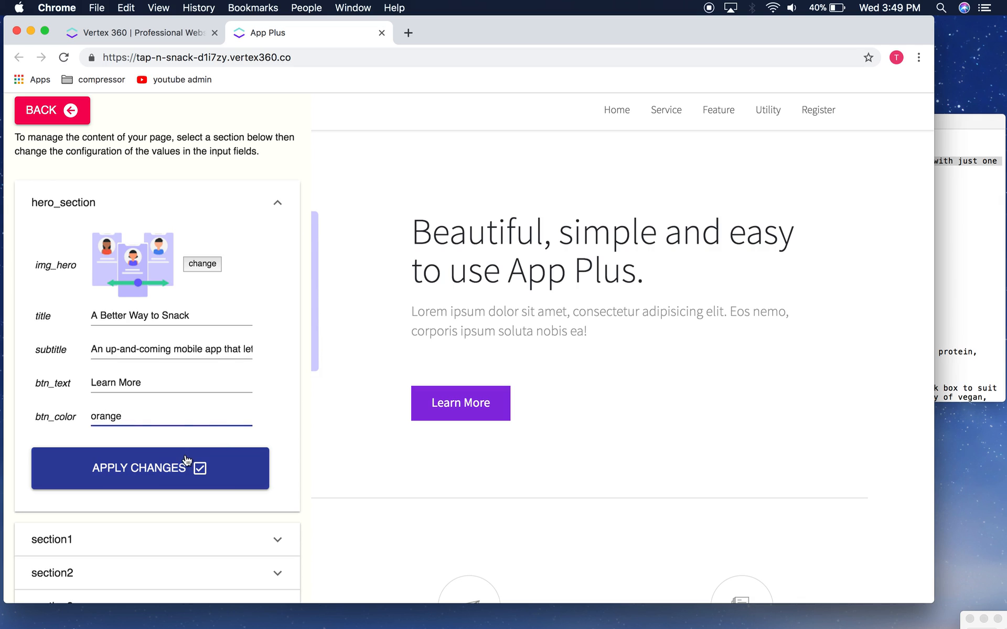
pyautogui.click(164, 469)
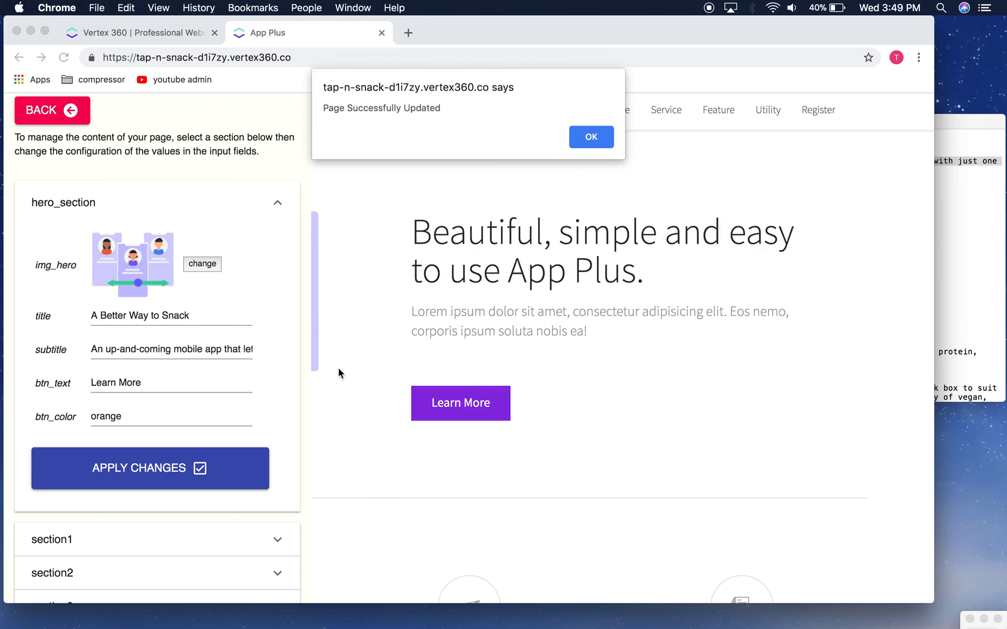
pyautogui.click(592, 135)
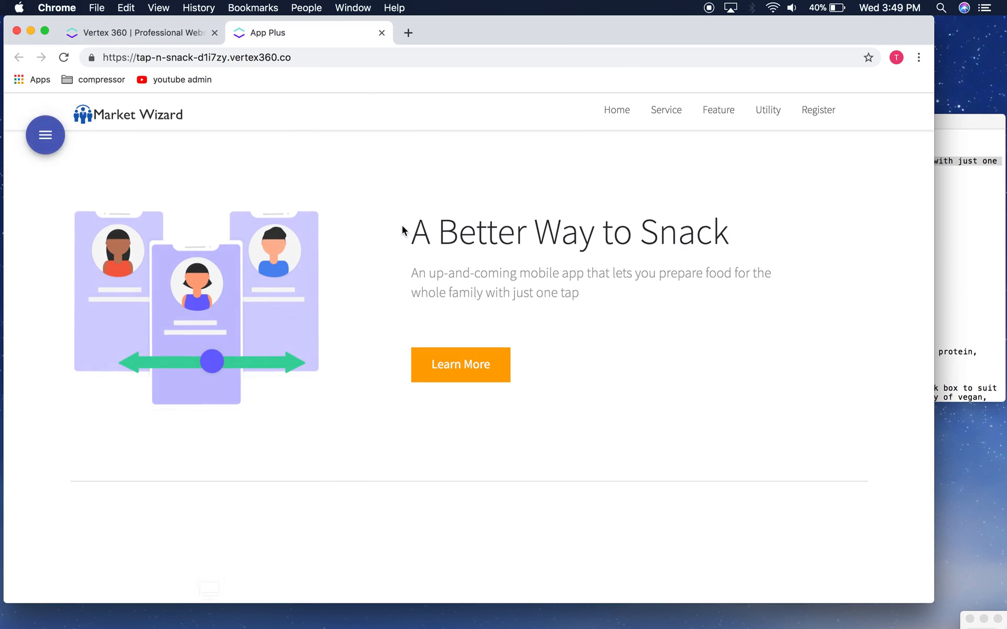
pyautogui.moveTo(411, 237); pyautogui.dragTo(744, 262)
pyautogui.click(744, 263)
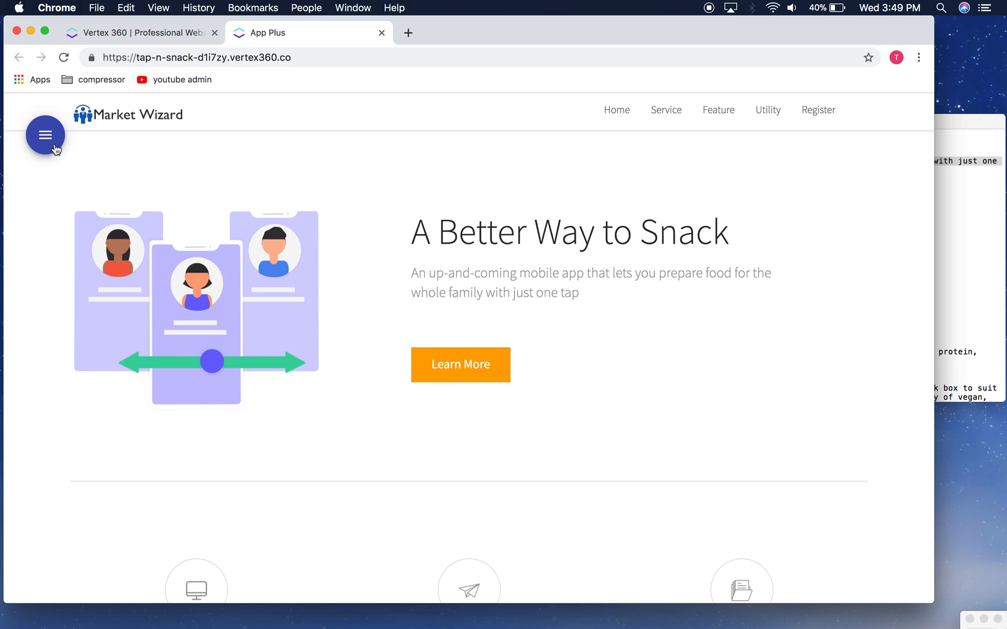
# Step: Replace the hero image with hero-compressor.png from the desktop's tap n snack images folder and apply the changes
pyautogui.click(45, 135)
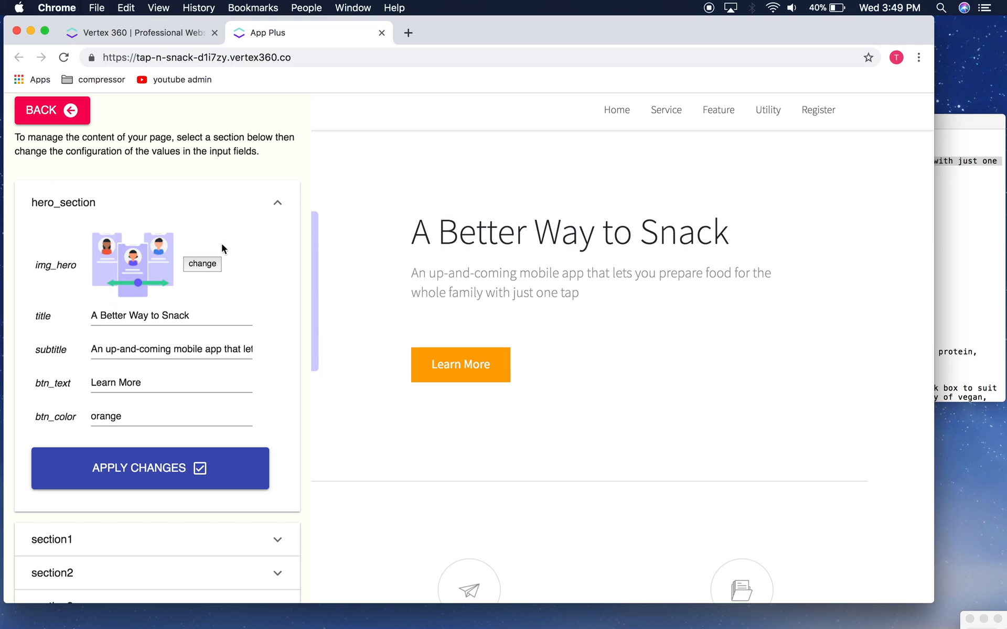
pyautogui.click(206, 266)
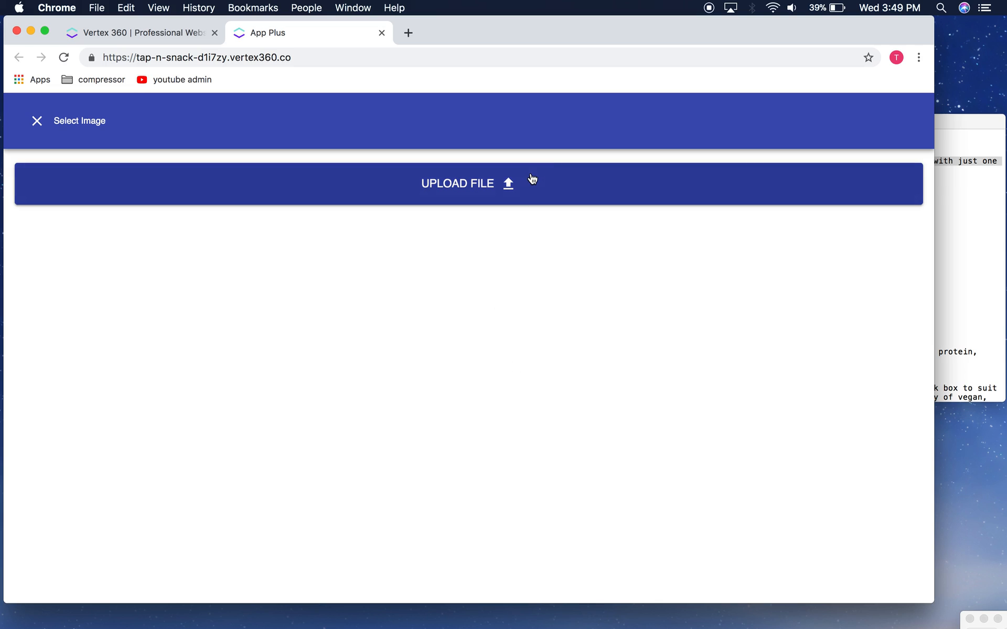
pyautogui.click(452, 199)
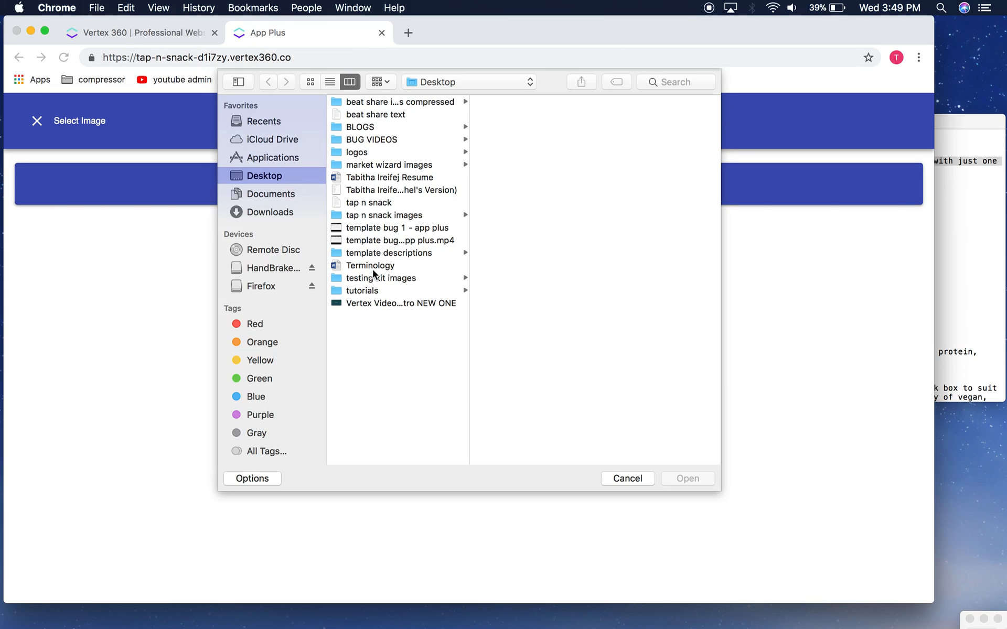
pyautogui.click(387, 216)
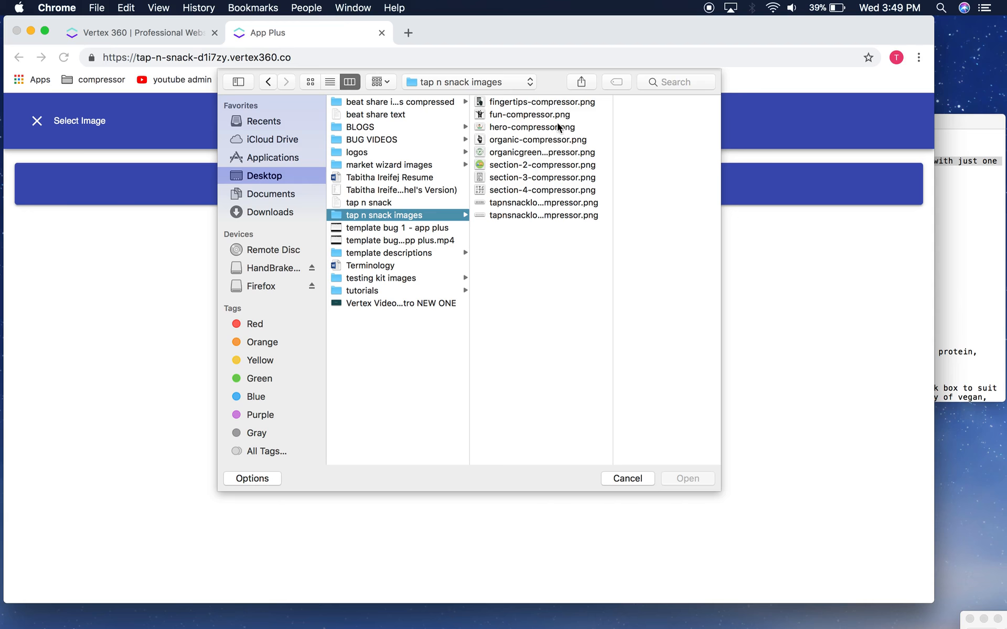
pyautogui.click(511, 127)
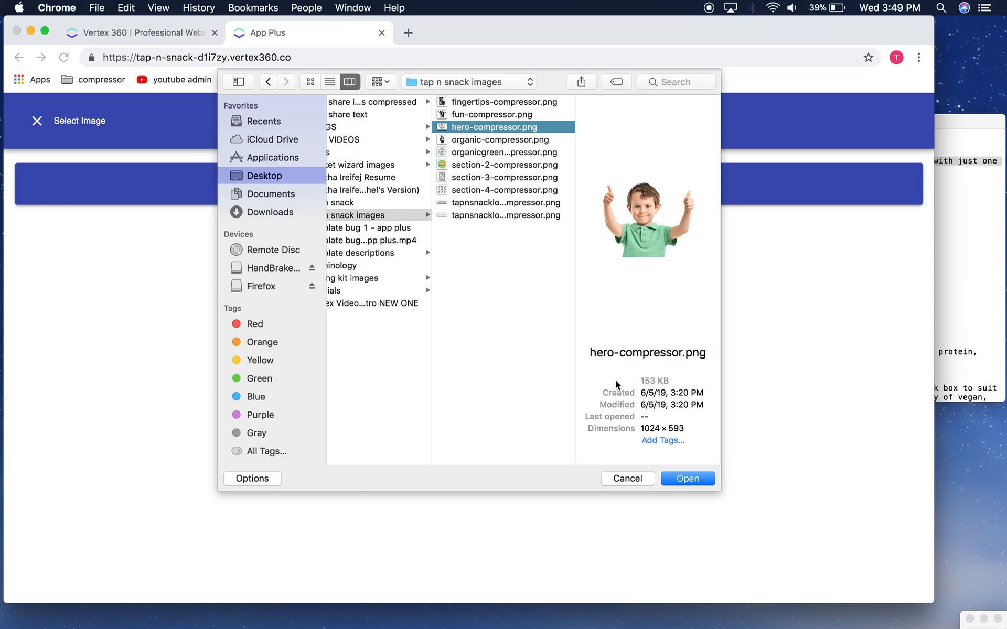
pyautogui.click(688, 479)
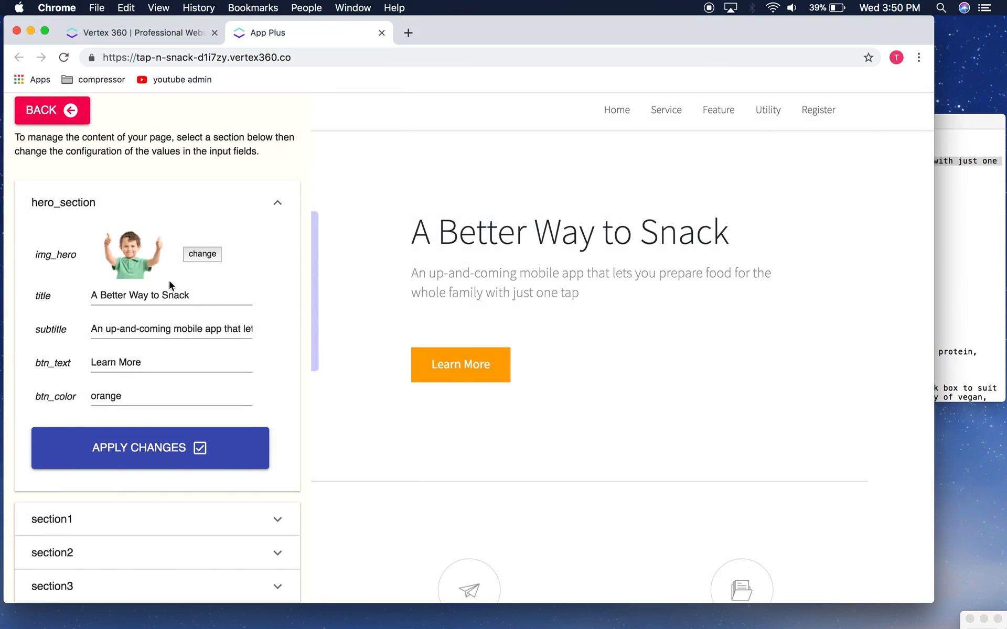
pyautogui.click(119, 454)
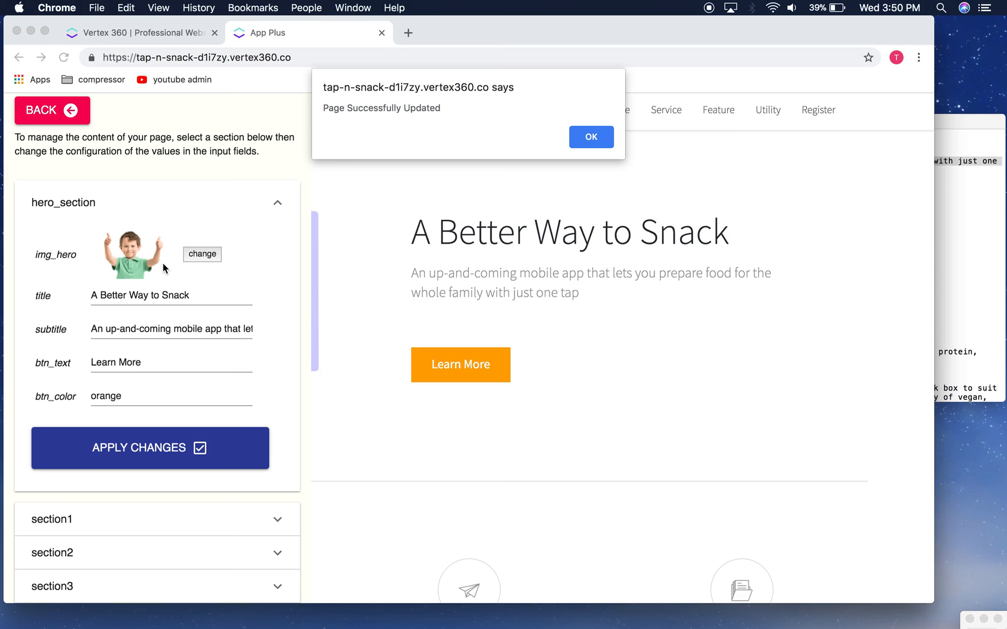
pyautogui.click(589, 135)
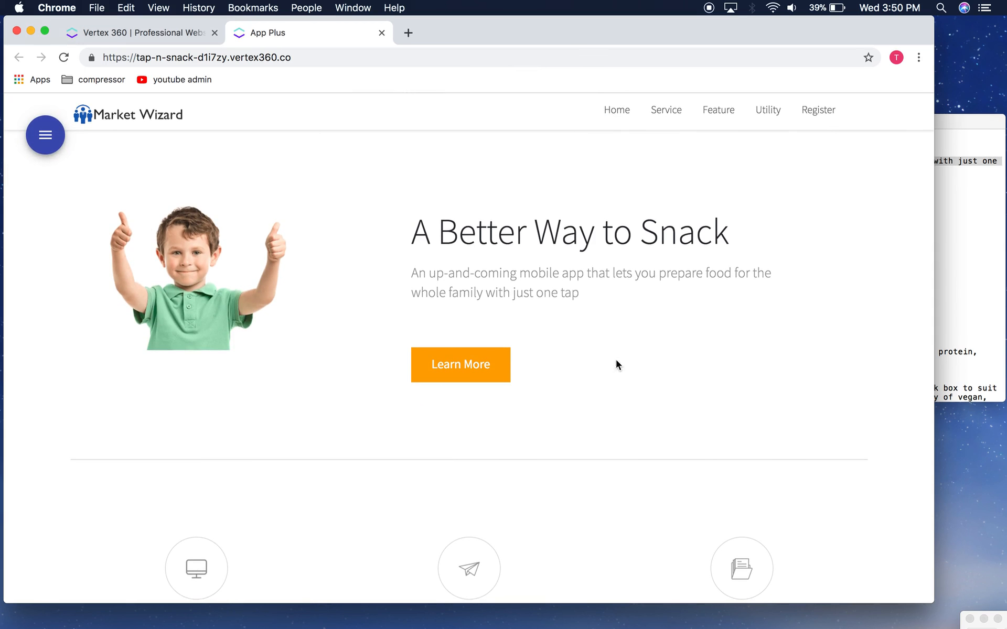
# Step: Expand section1 in the page editor and review the image, title and description fields of its three list items
pyautogui.click(46, 136)
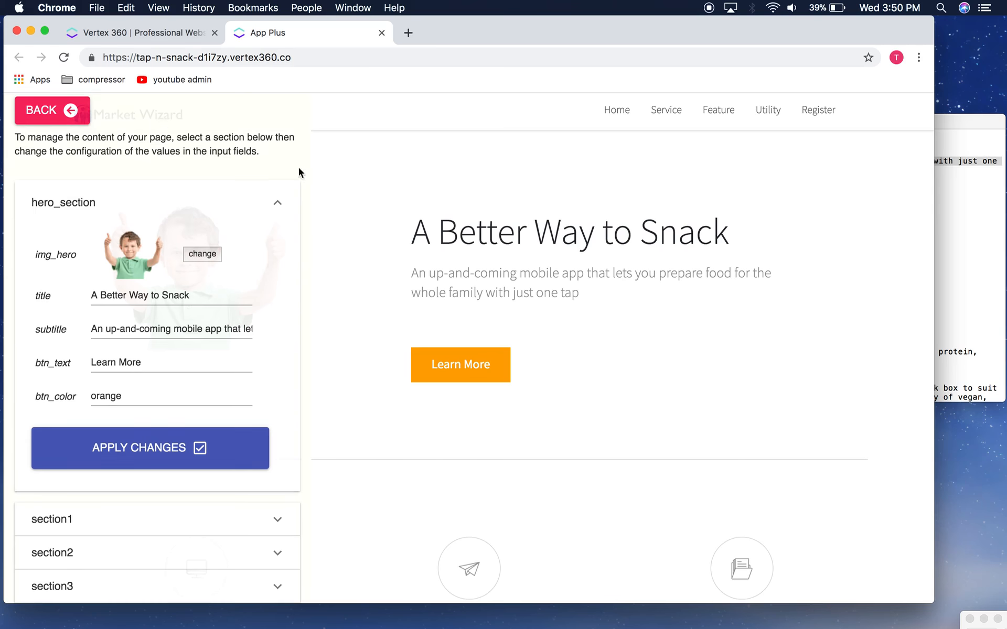
pyautogui.click(204, 525)
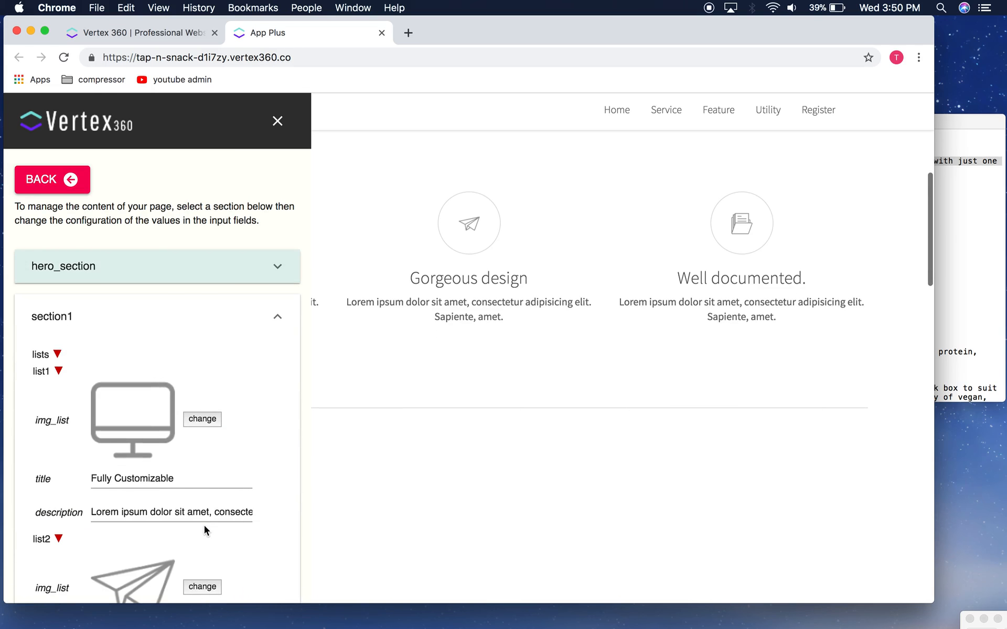
pyautogui.scroll(-10, 237, 417)
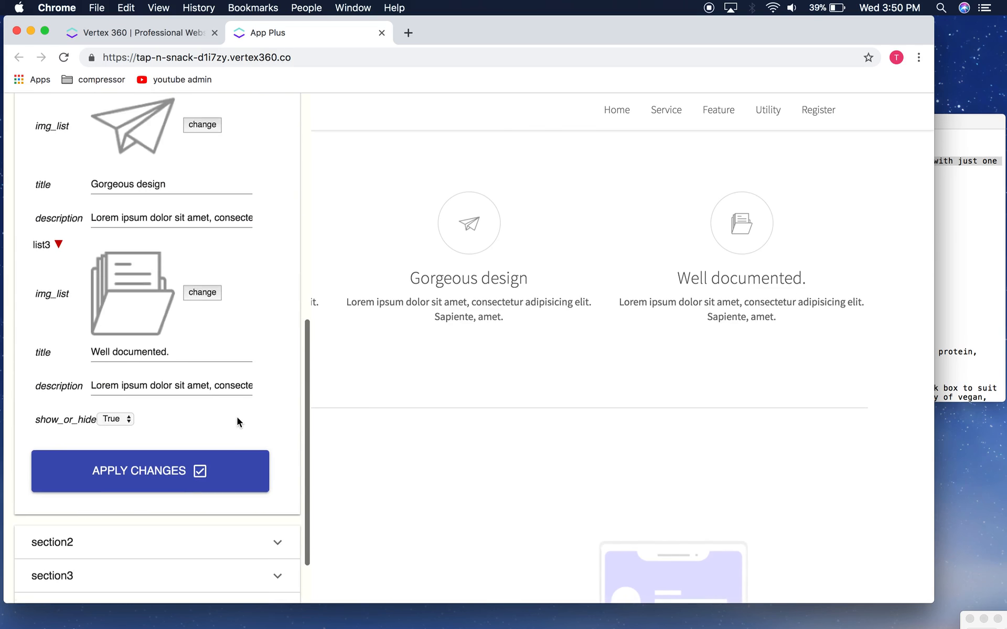
pyautogui.scroll(10, 237, 417)
pyautogui.click(254, 242)
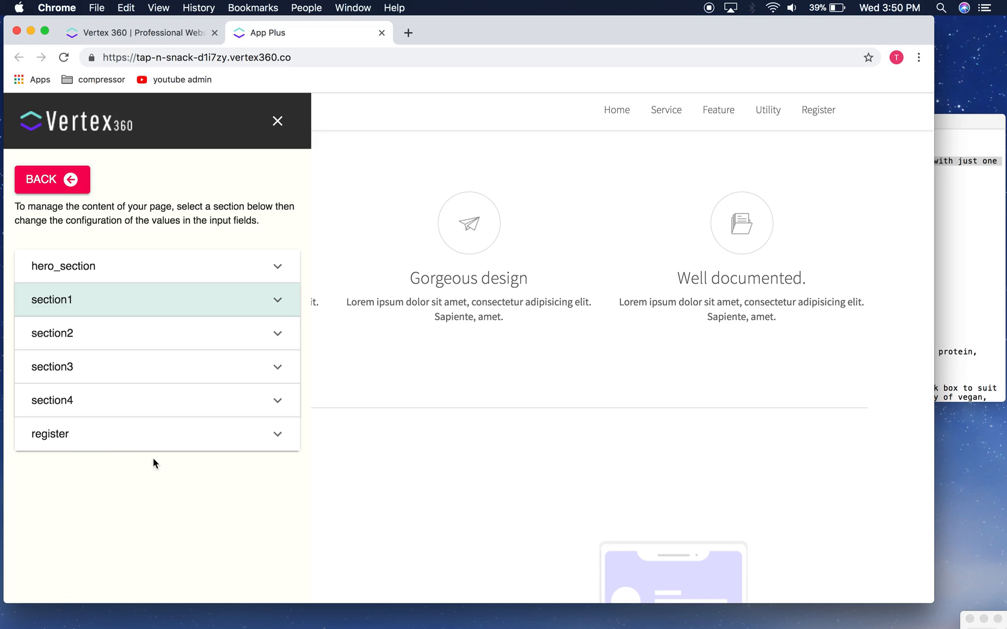
pyautogui.click(69, 315)
pyautogui.scroll(-5, 196, 424)
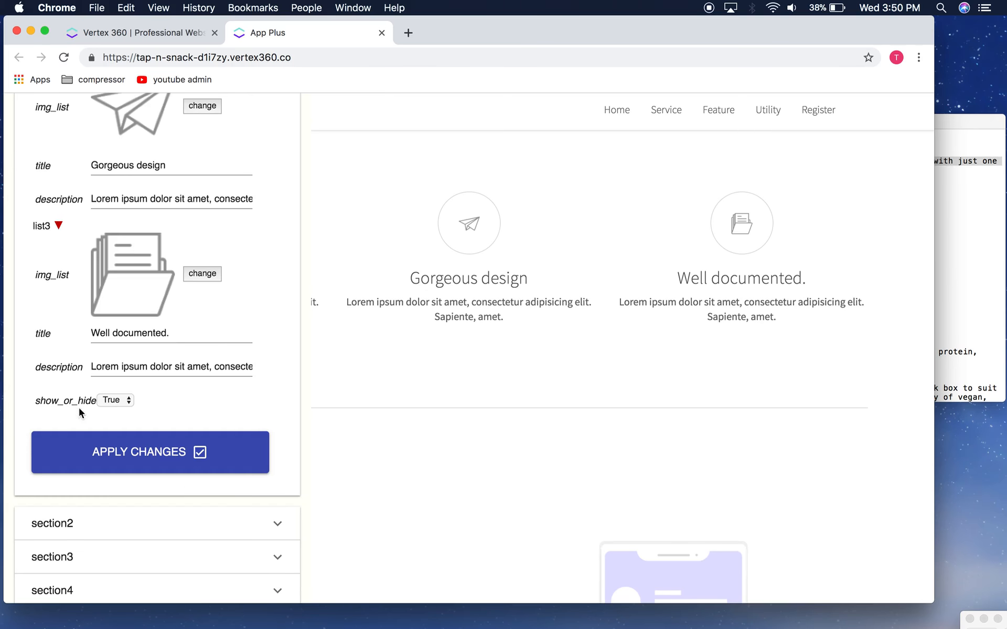
pyautogui.scroll(3, 80, 412)
pyautogui.scroll(-3, 109, 408)
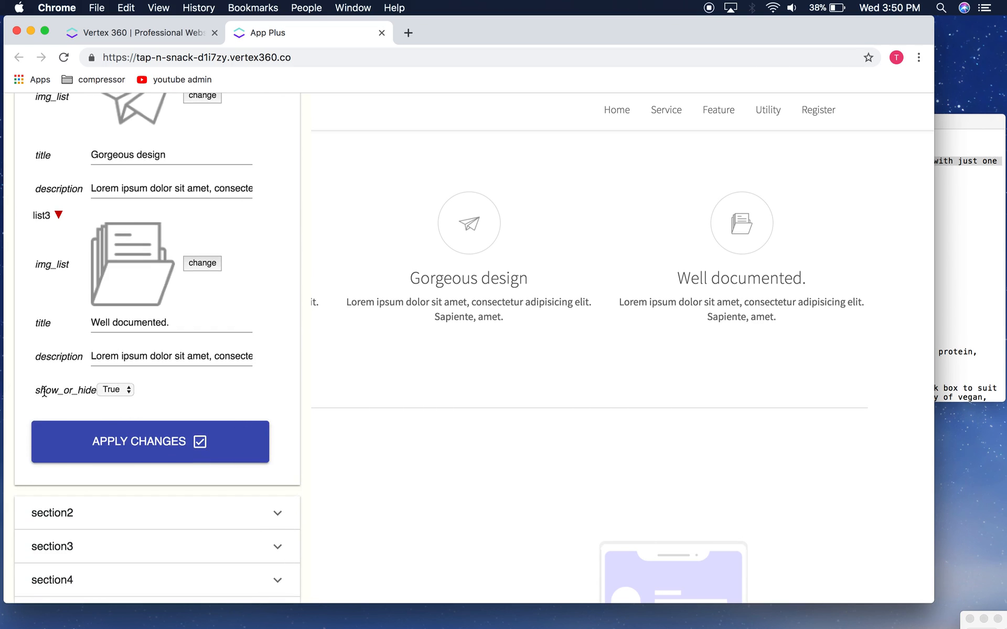
# Step: Examine the show_or_hide setting of section1 and its True and False options
pyautogui.moveTo(36, 392); pyautogui.dragTo(93, 395)
pyautogui.click(104, 399)
pyautogui.click(130, 392)
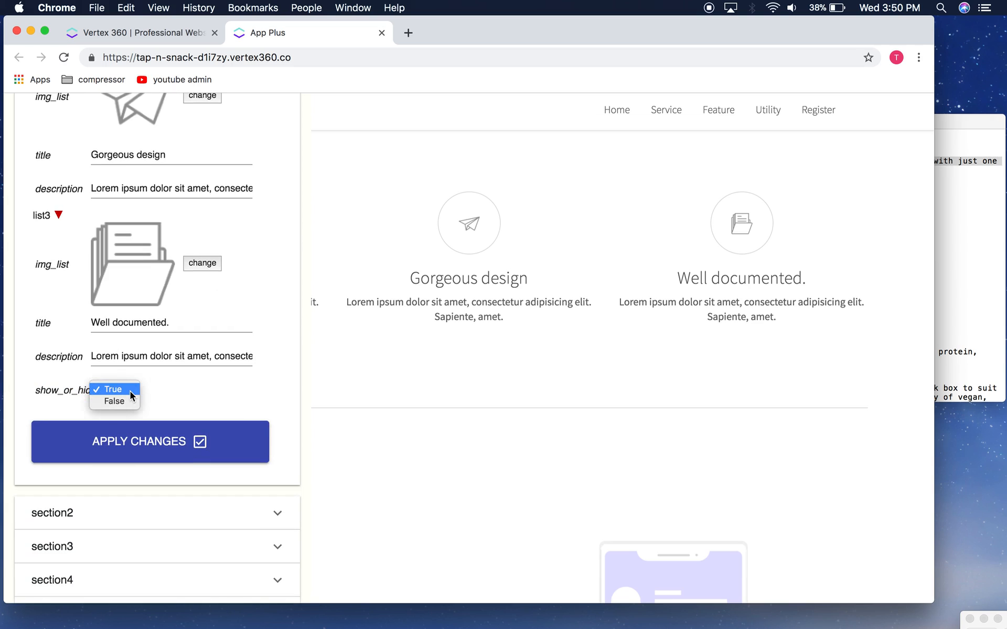
pyautogui.click(181, 399)
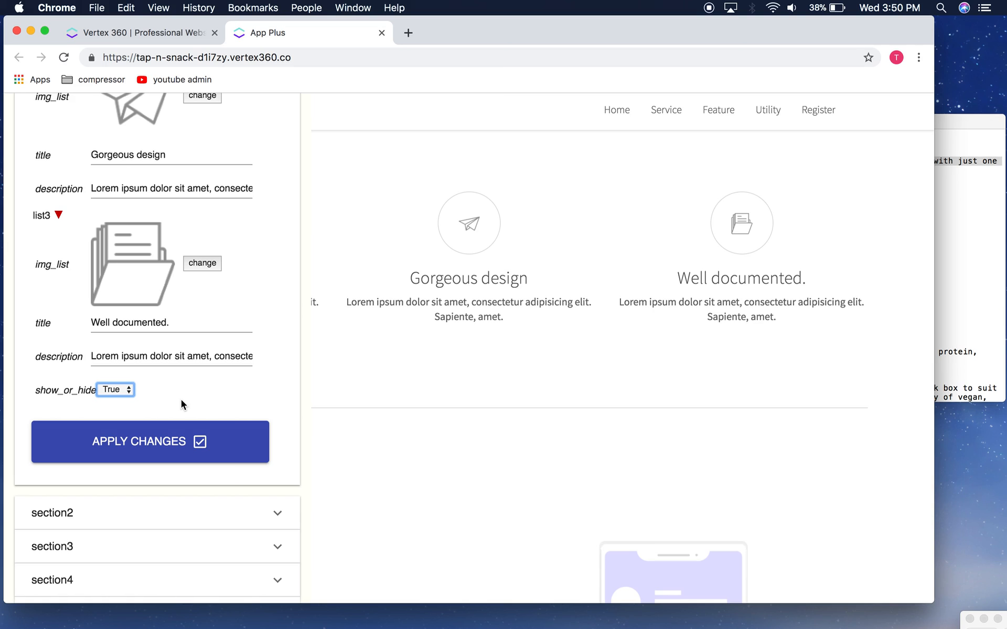
pyautogui.click(181, 435)
pyautogui.scroll(10, 183, 380)
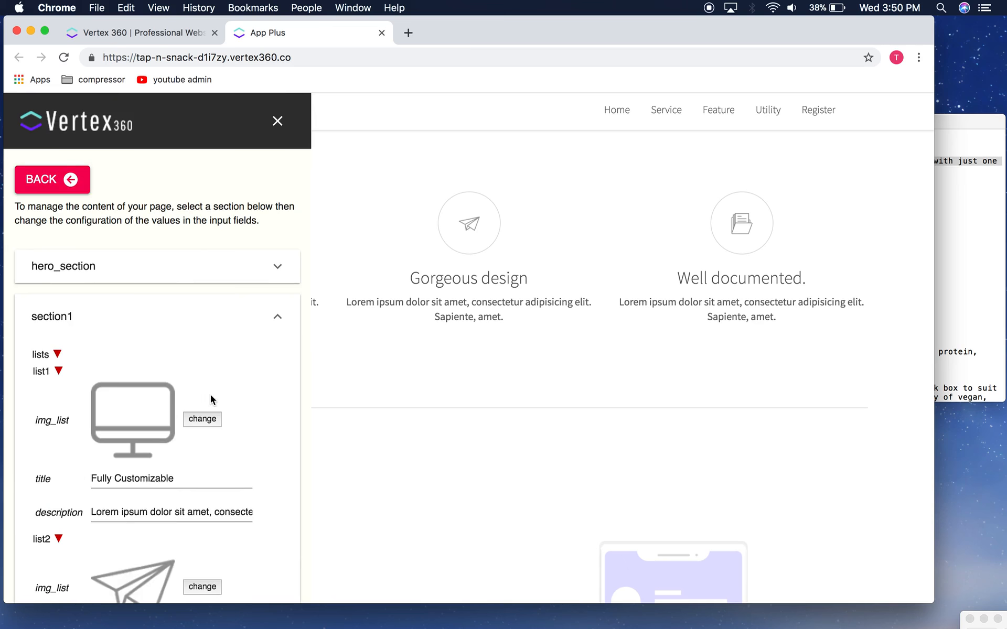
pyautogui.scroll(-10, 212, 399)
pyautogui.click(162, 403)
pyautogui.scroll(3, 92, 386)
pyautogui.scroll(6, 91, 387)
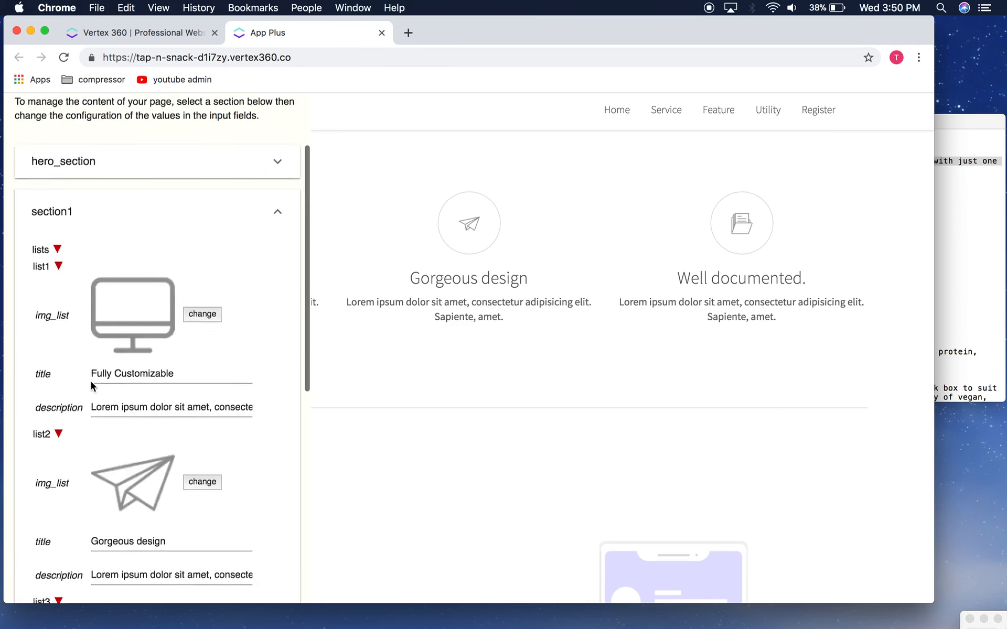
# Step: Hide section1 on the page by setting its show_or_hide option to False and applying the changes
pyautogui.click(277, 118)
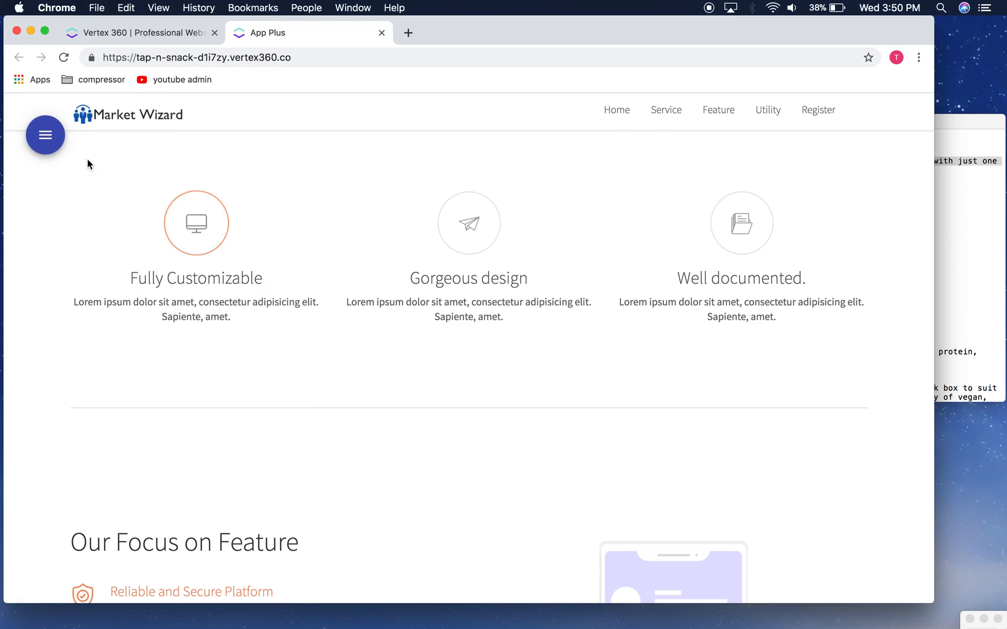
pyautogui.click(57, 133)
pyautogui.scroll(-8, 131, 340)
pyautogui.scroll(-3, 131, 341)
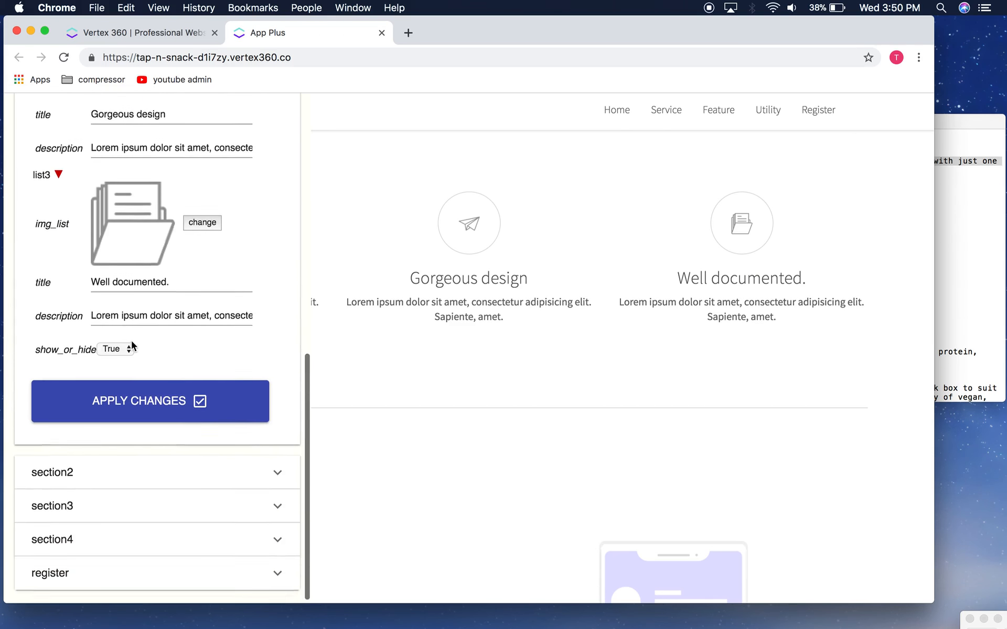
pyautogui.click(128, 346)
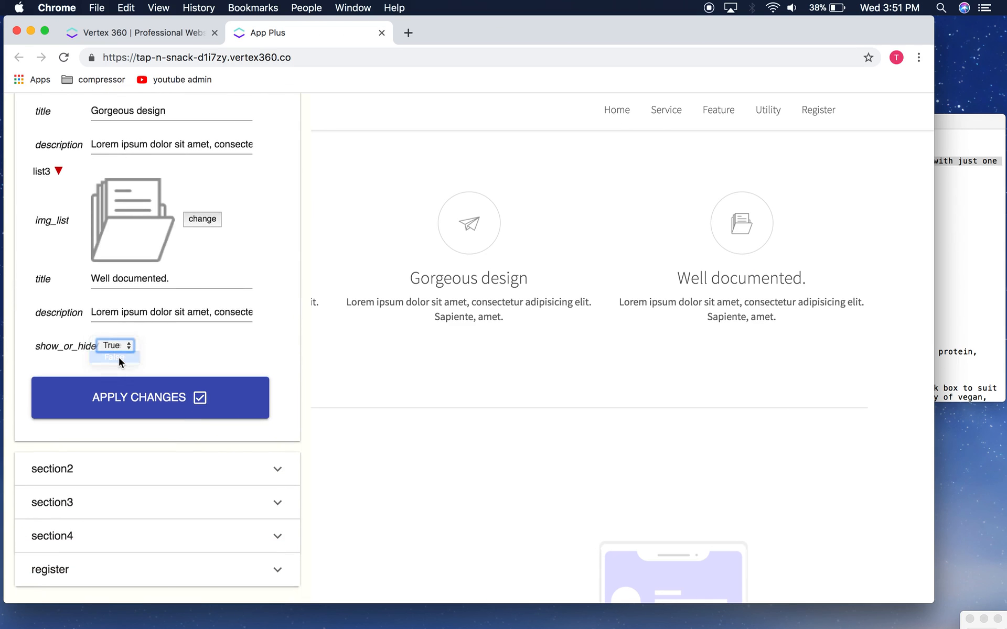
pyautogui.click(178, 348)
pyautogui.click(176, 397)
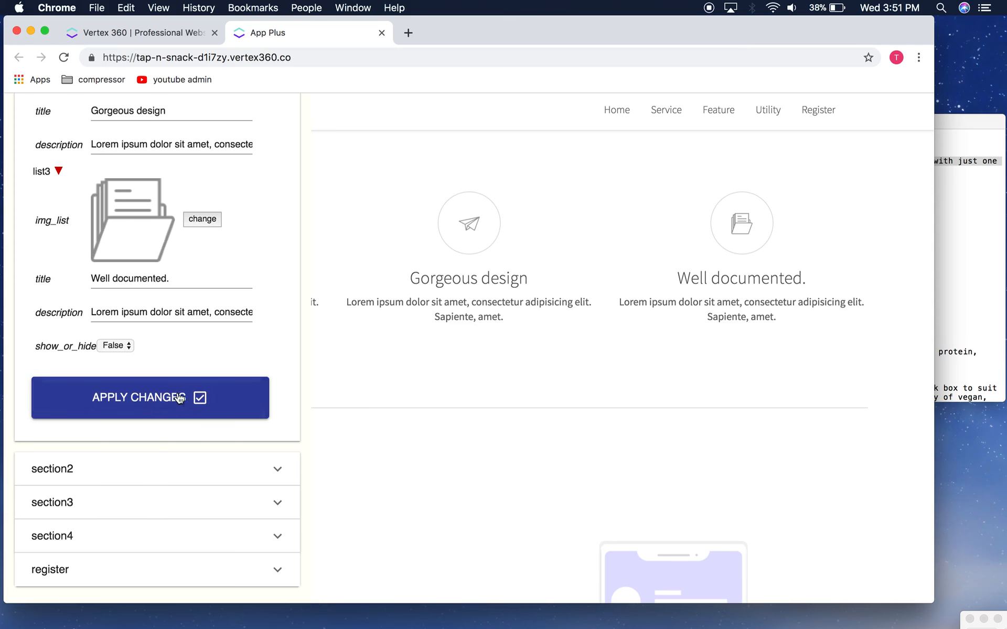
pyautogui.click(595, 134)
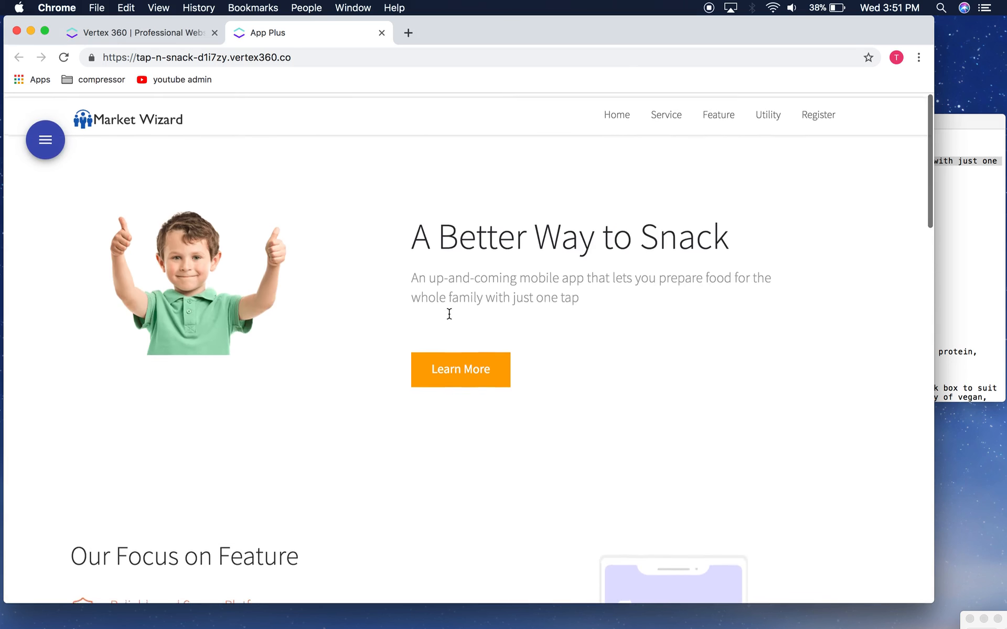
# Step: Show section1 on the page again by setting its show_or_hide option to True and applying the changes
pyautogui.scroll(-5, 470, 455)
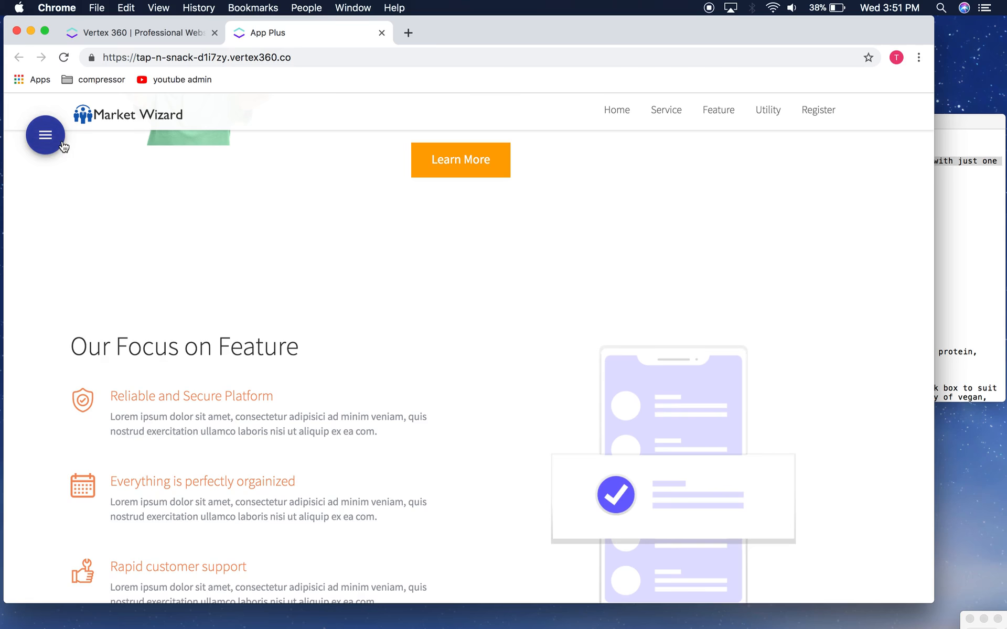
pyautogui.scroll(-14, 245, 325)
pyautogui.scroll(-10, 245, 325)
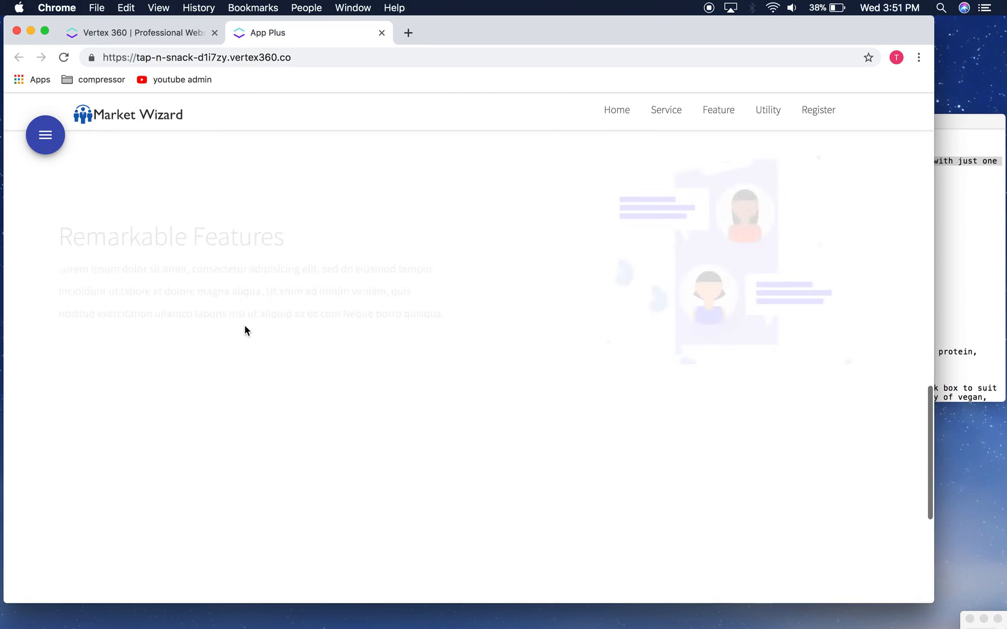
pyautogui.scroll(5, 388, 304)
pyautogui.scroll(20, 388, 309)
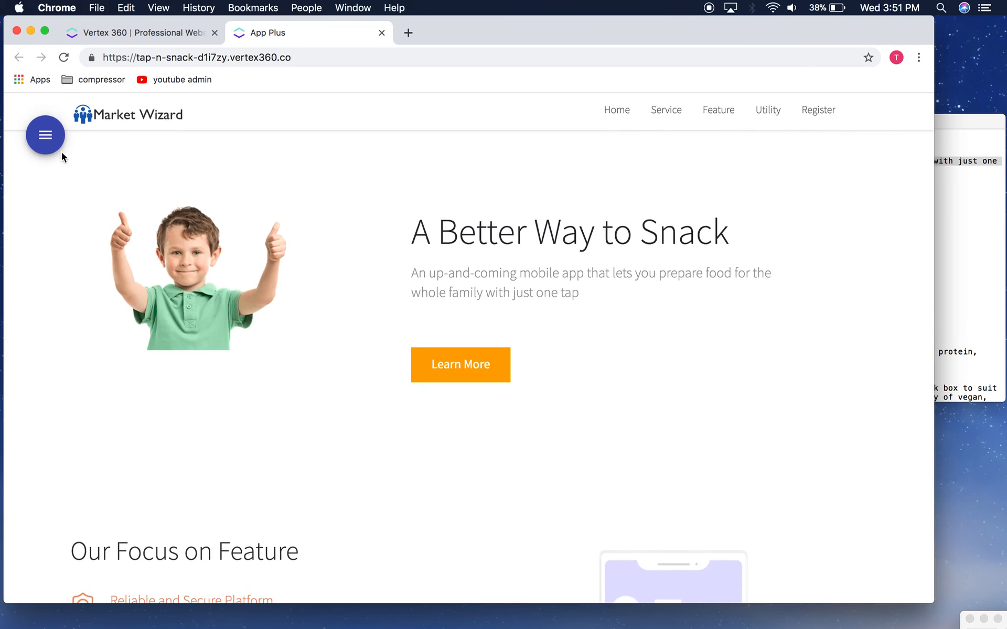
pyautogui.click(50, 139)
pyautogui.scroll(2, 194, 383)
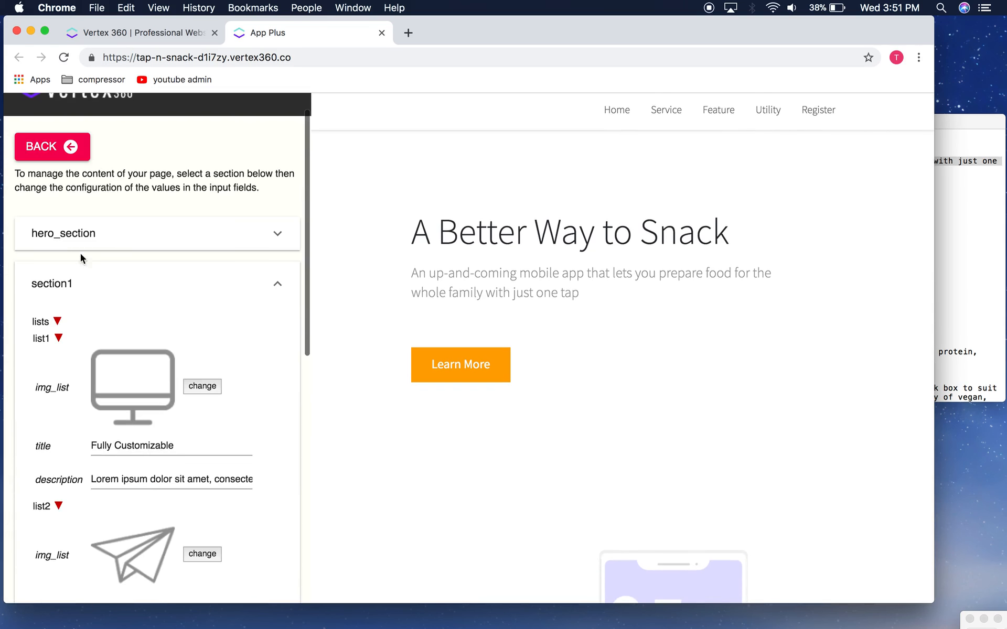
pyautogui.scroll(-8, 152, 297)
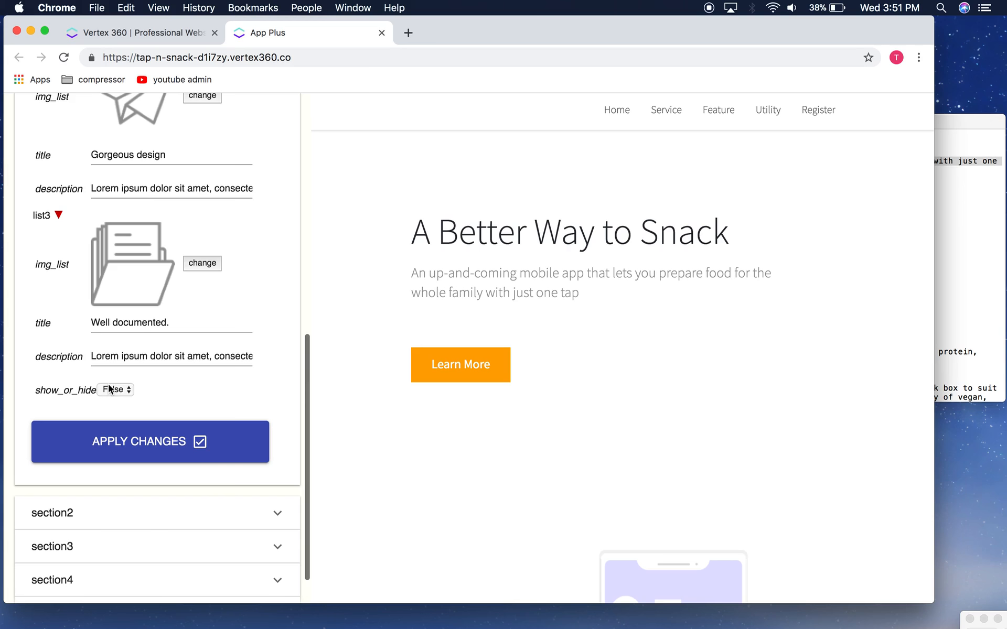
pyautogui.click(124, 389)
pyautogui.click(109, 375)
pyautogui.click(152, 443)
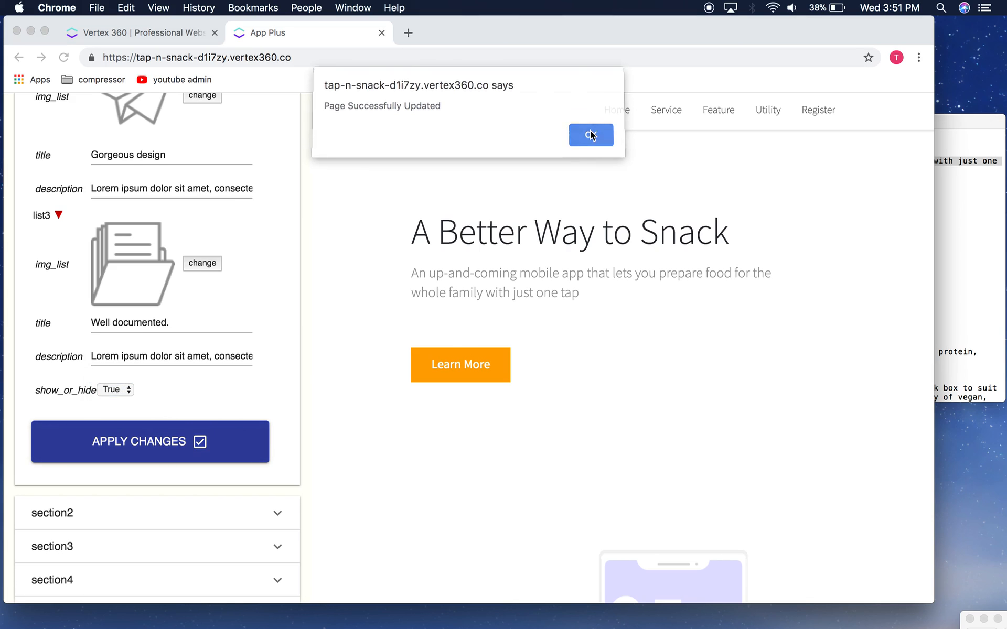
pyautogui.click(591, 136)
# Step: Replace the title of section1's list1 with "Food at Your Fingertips" copied from the tap n snack text document
pyautogui.scroll(-4, 413, 419)
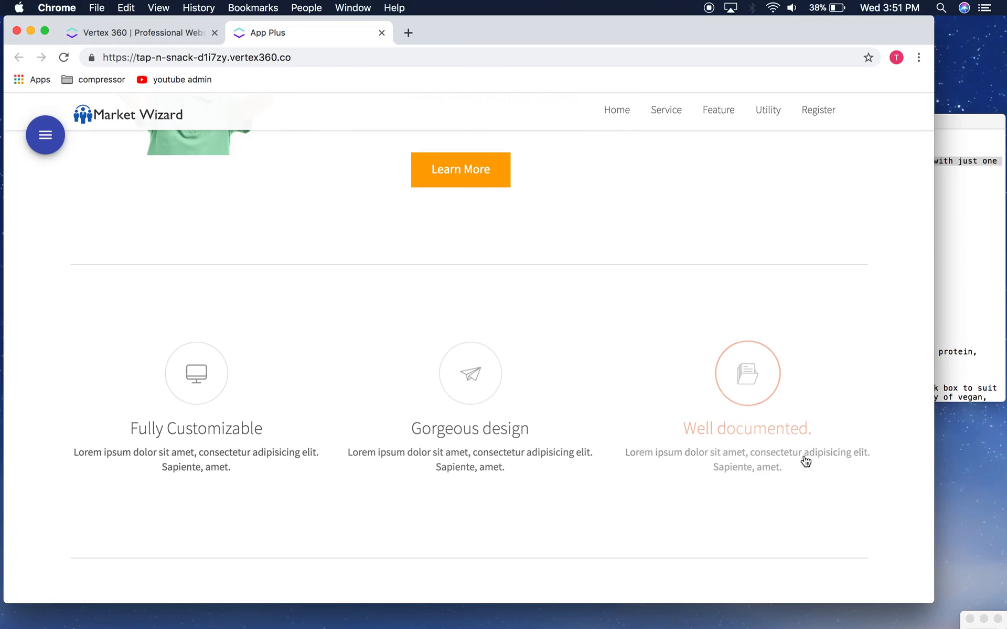
pyautogui.click(55, 130)
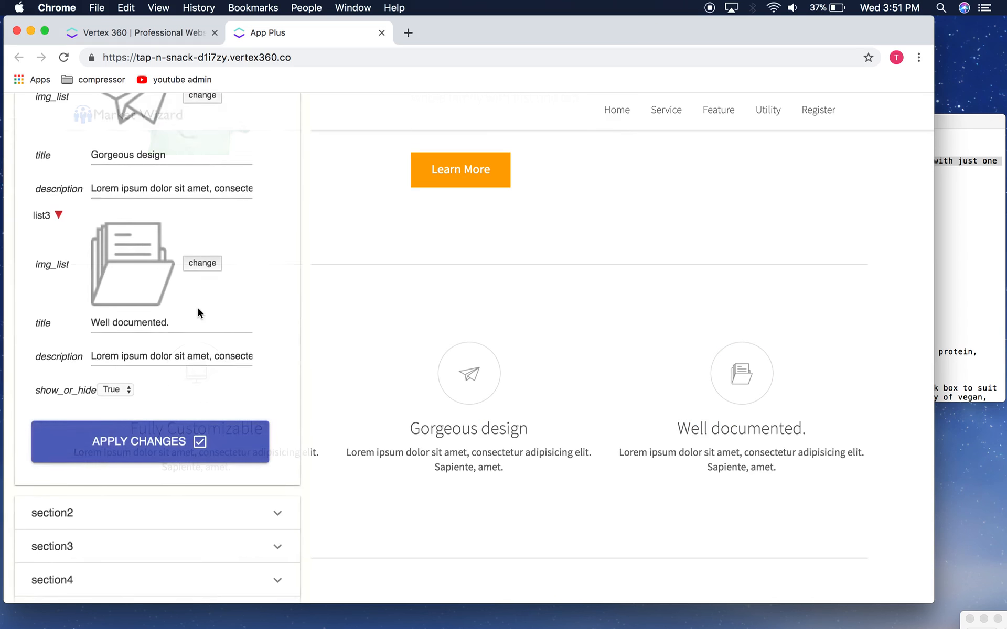
pyautogui.scroll(10, 197, 307)
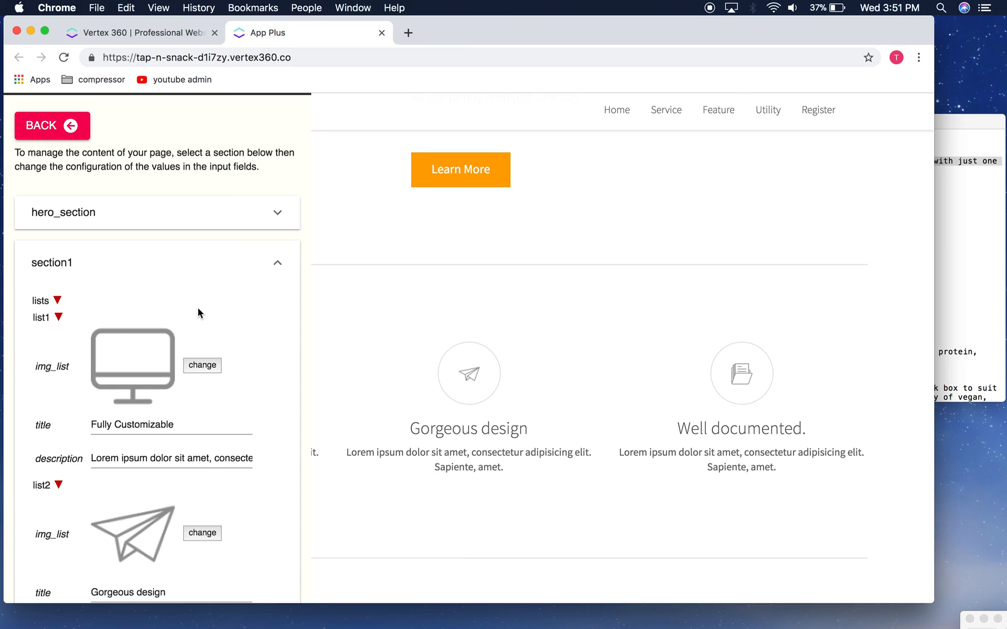
pyautogui.scroll(-3, 203, 442)
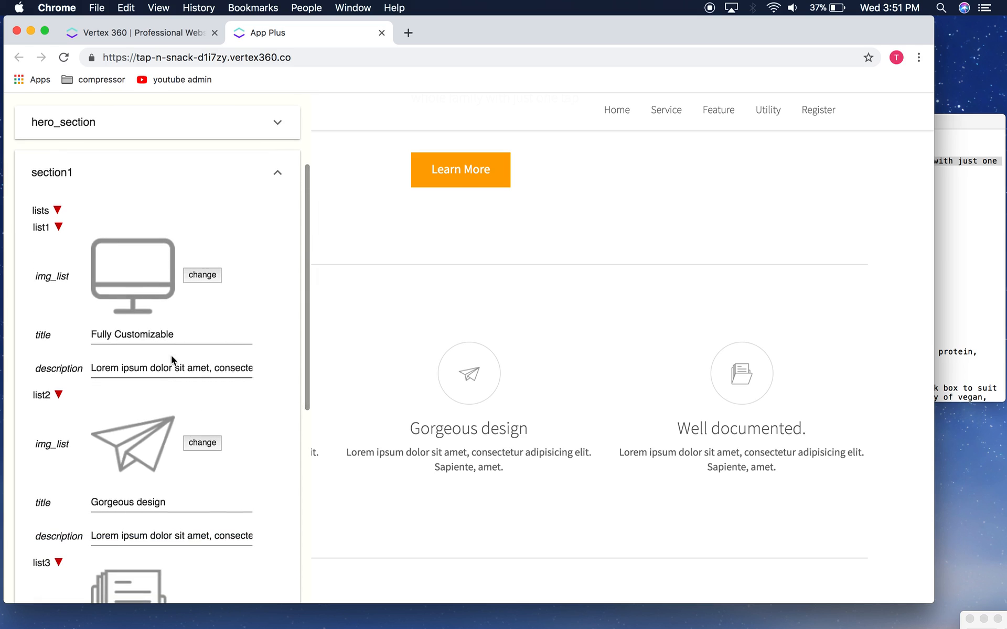
pyautogui.click(102, 331)
pyautogui.click(997, 131)
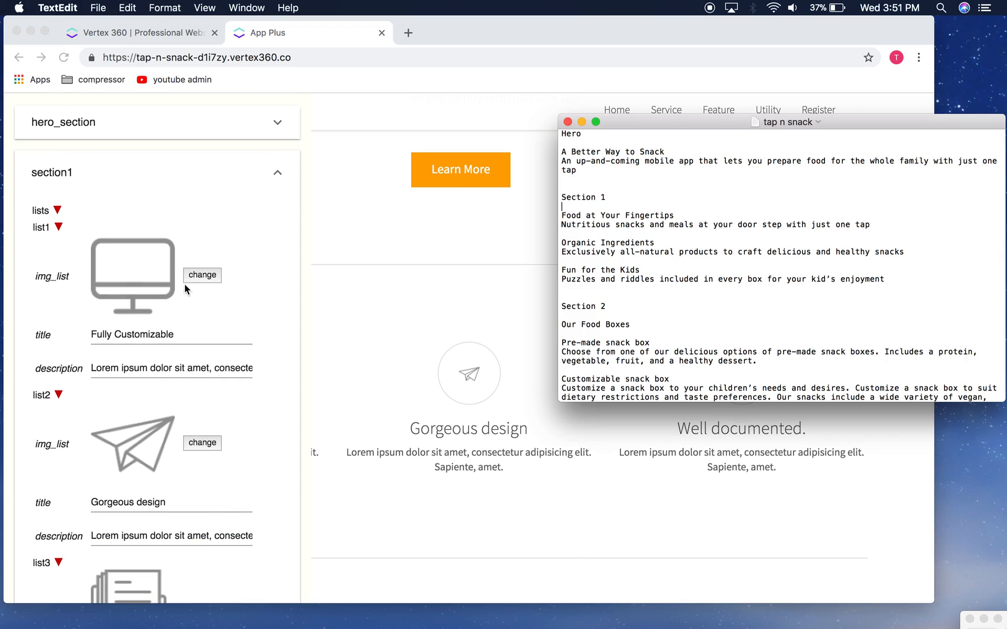
pyautogui.moveTo(678, 219); pyautogui.dragTo(565, 219)
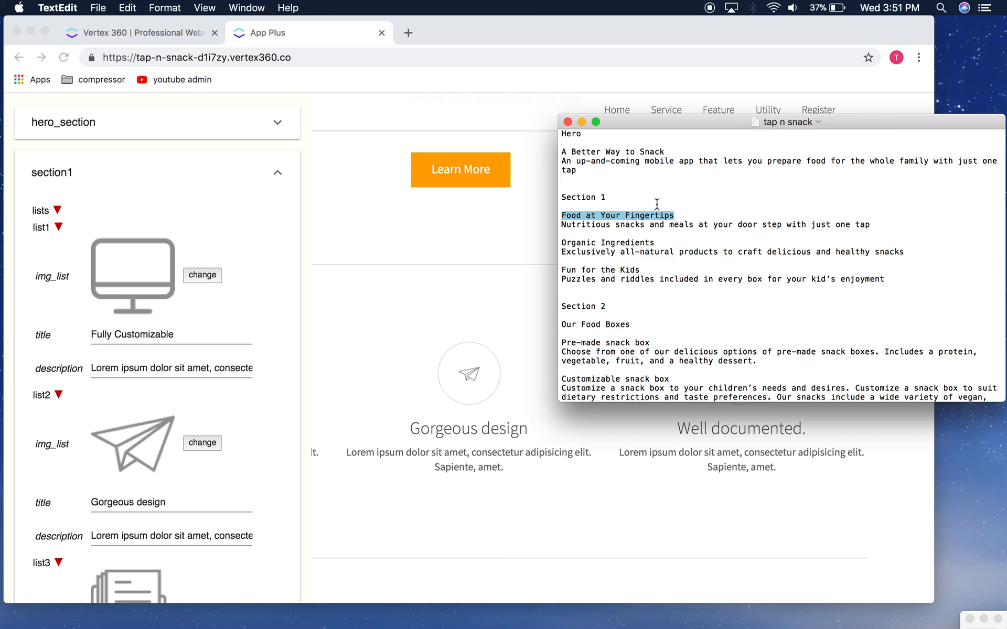
pyautogui.press('super+c')
pyautogui.tripleClick(134, 331)
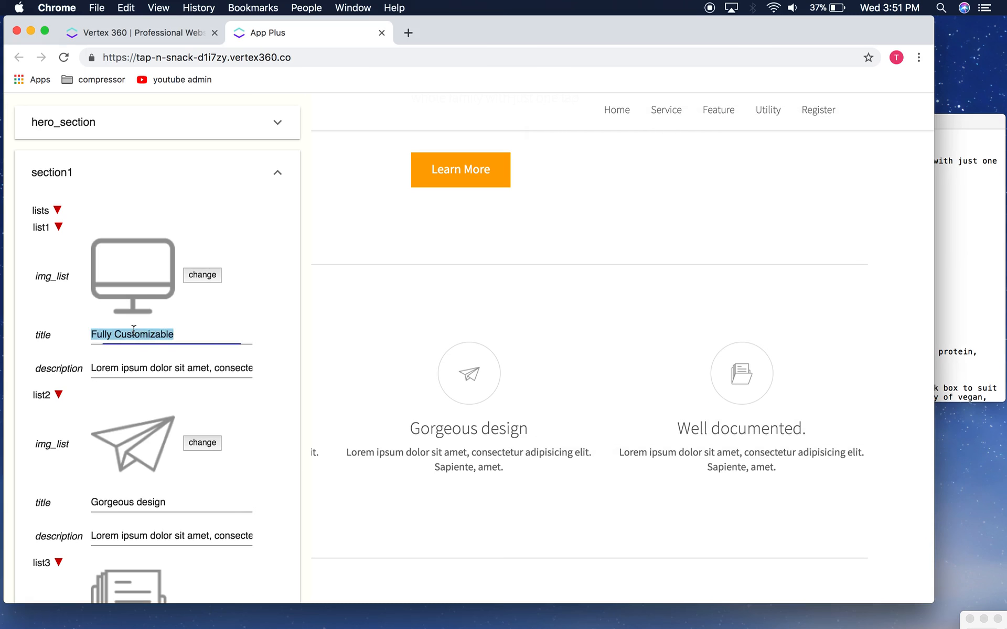
pyautogui.press('super+v')
# Step: Replace list1's description with "Nutritious snacks and meals at your door step with just one tap" from the text document
pyautogui.click(946, 256)
pyautogui.click(895, 234)
pyautogui.moveTo(875, 226); pyautogui.dragTo(562, 226)
pyautogui.press('super+c')
pyautogui.click(150, 373)
pyautogui.press('super+a')
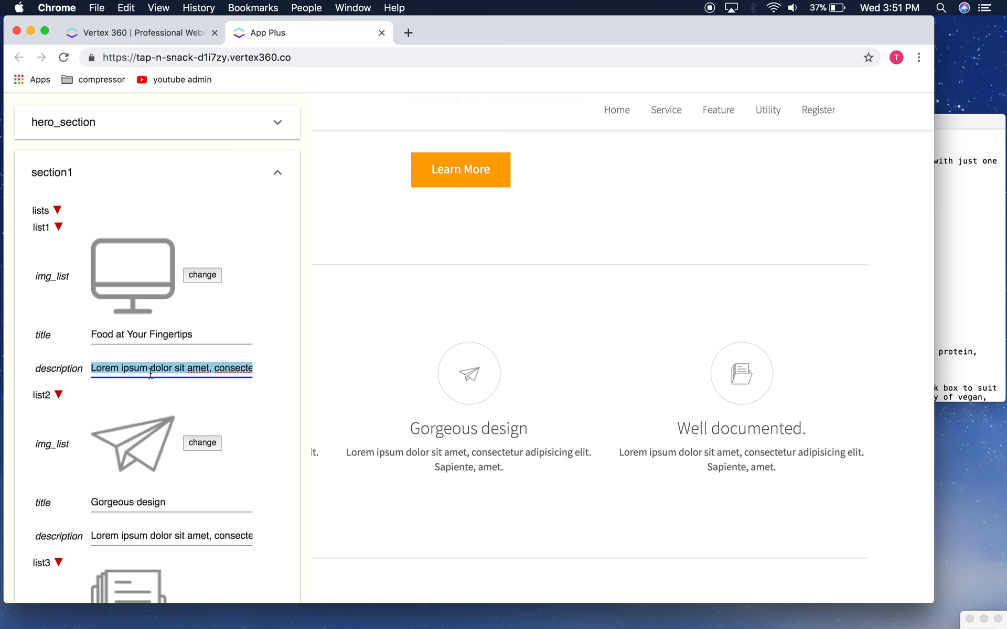
pyautogui.press('super+v')
# Step: Replace the title of section1's list2 with "Organic Ingredients" copied from the tap n snack text document
pyautogui.scroll(-4, 259, 412)
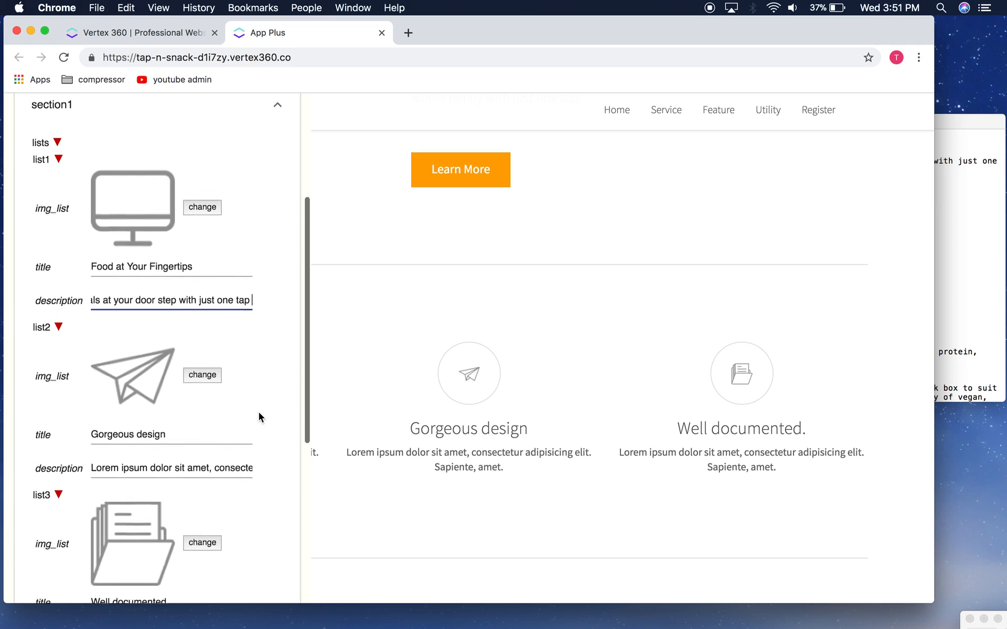
pyautogui.click(940, 280)
pyautogui.click(911, 263)
pyautogui.moveTo(659, 241); pyautogui.dragTo(573, 244)
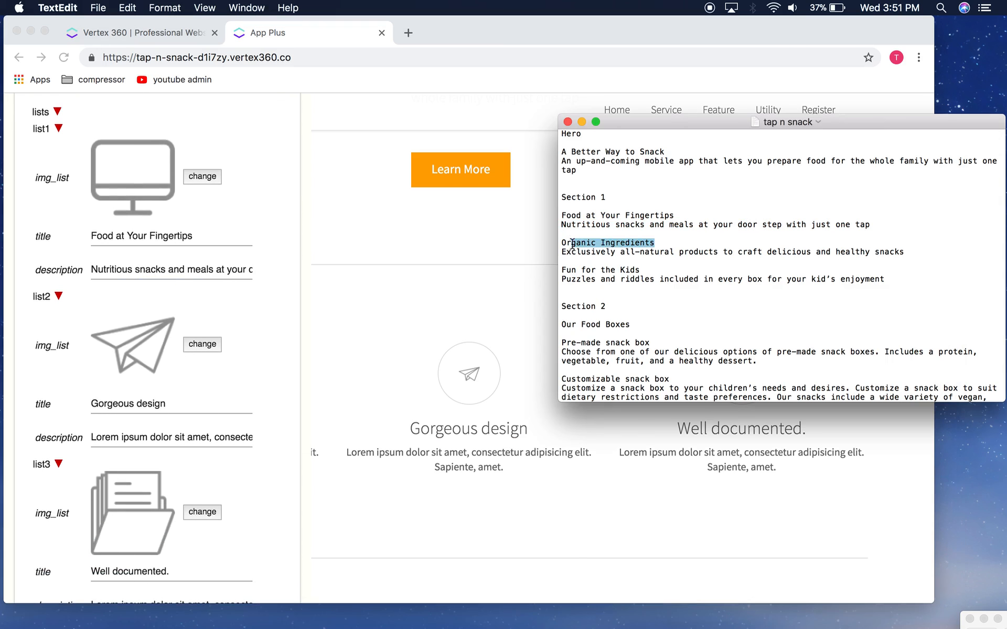
pyautogui.press('super+c')
pyautogui.click(138, 410)
pyautogui.click(127, 404)
pyautogui.press('super+a')
pyautogui.press('super+v')
# Step: Replace list2's description with "Exclusively all-natural products to craft delicious and healthy snacks" from the text document
pyautogui.click(939, 210)
pyautogui.click(734, 217)
pyautogui.moveTo(907, 251); pyautogui.dragTo(557, 254)
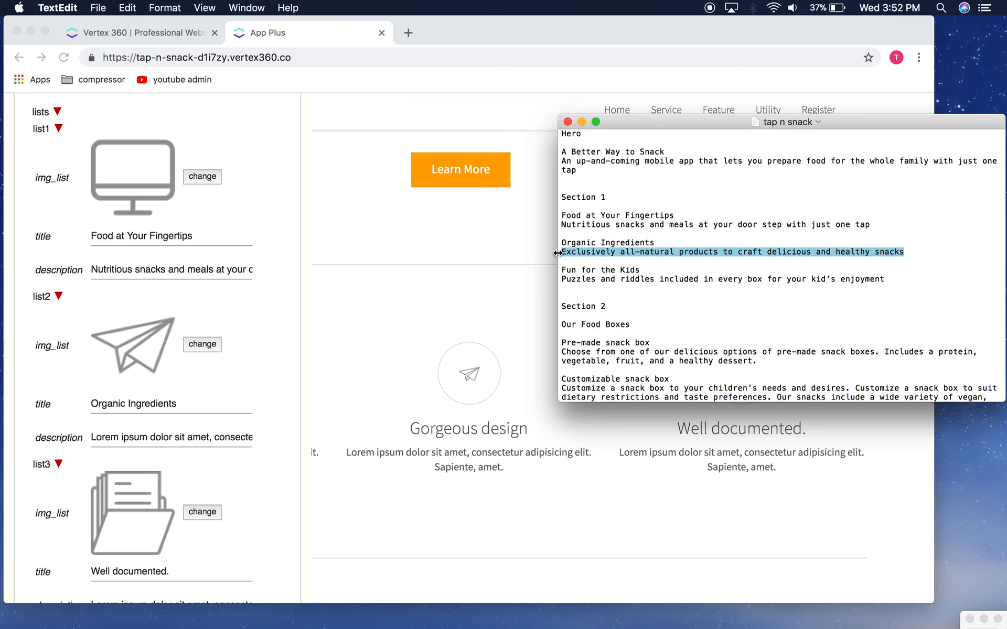
pyautogui.click(132, 436)
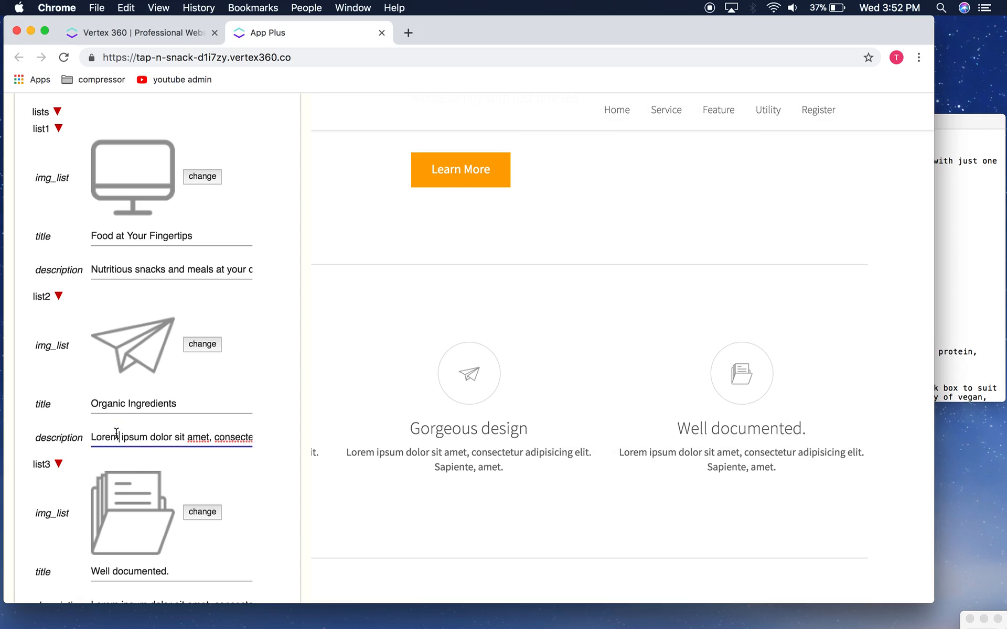
pyautogui.press('super+a')
pyautogui.press('super+v')
# Step: Replace the title of section1's list3 with "Fun for the Kids" copied from the tap n snack text document
pyautogui.scroll(-4, 116, 434)
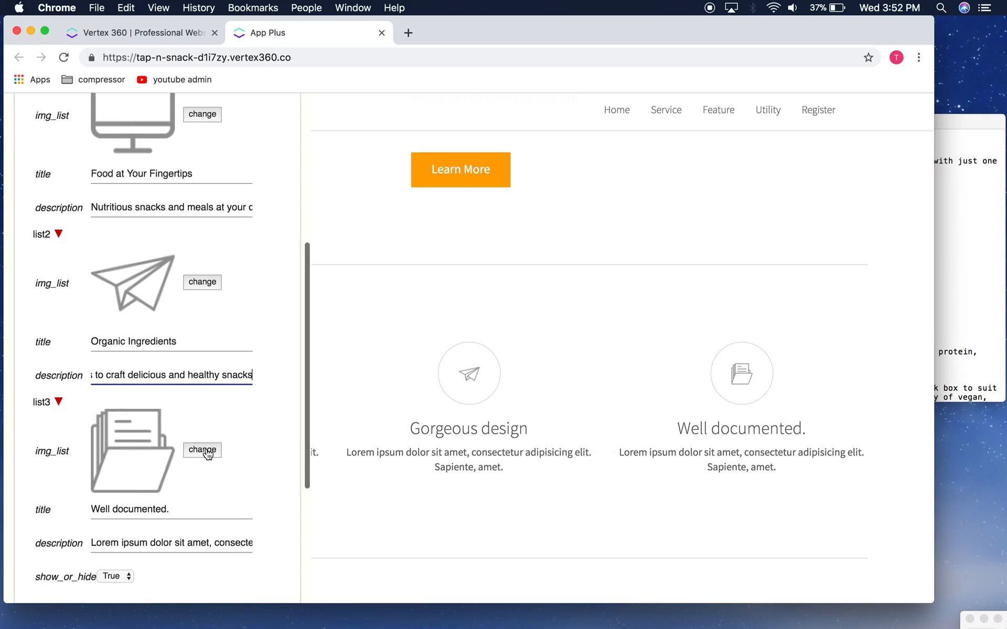
pyautogui.click(964, 261)
pyautogui.click(828, 279)
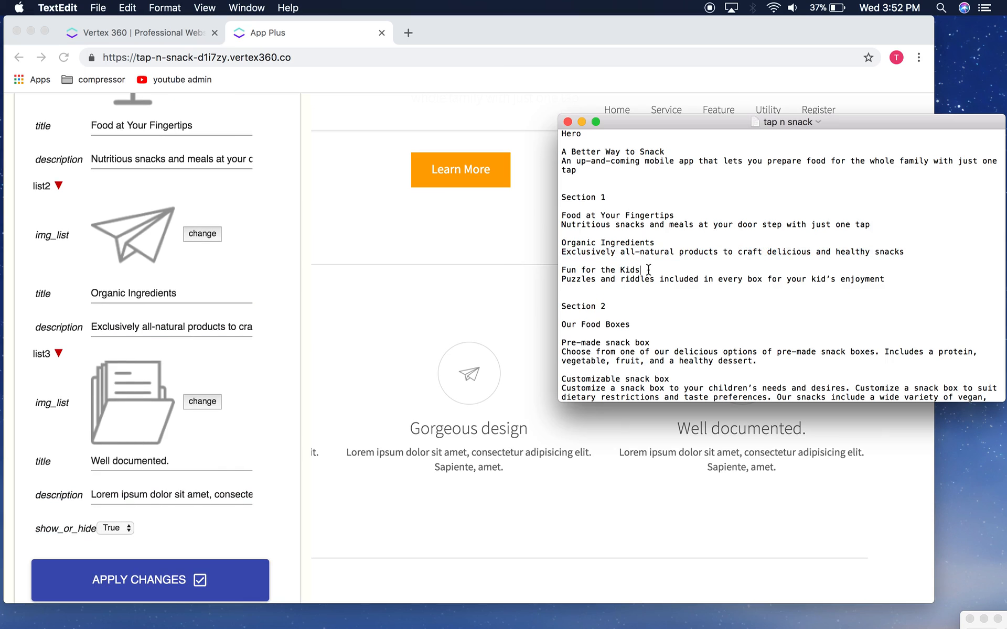
pyautogui.moveTo(648, 270); pyautogui.dragTo(550, 267)
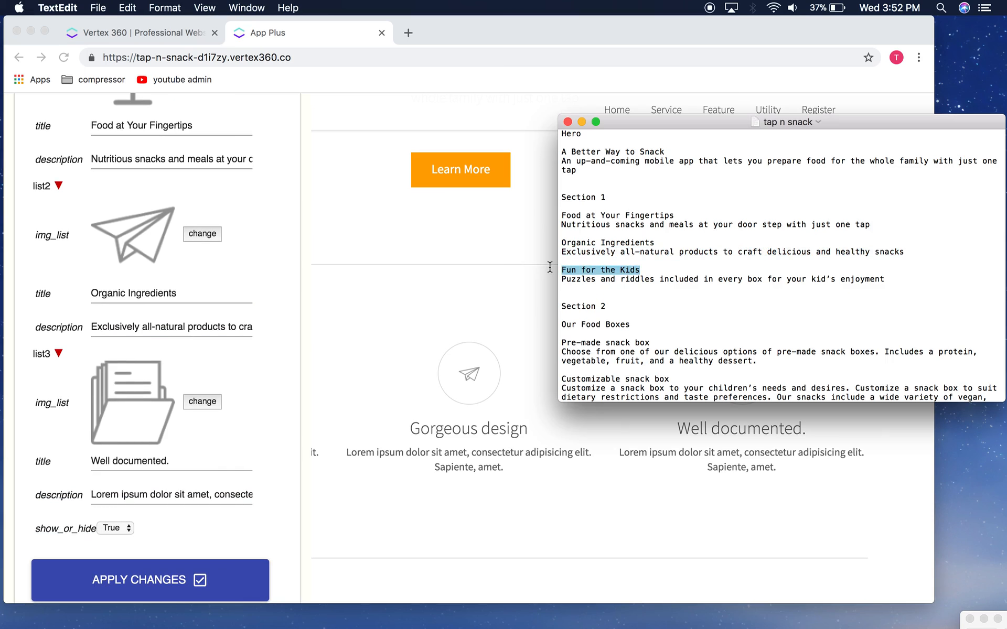
pyautogui.tripleClick(138, 461)
pyautogui.press('super+v')
# Step: Replace list3's description with "Puzzles and riddles included in every box for your kid's enjoyment" from the text document
pyautogui.scroll(-1, 138, 461)
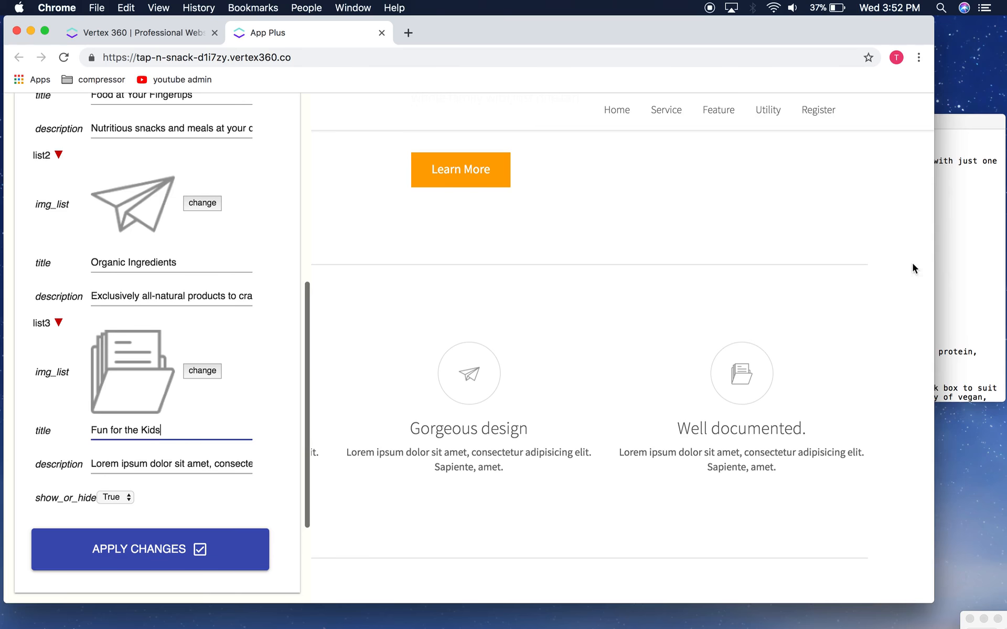
pyautogui.click(936, 257)
pyautogui.moveTo(892, 279); pyautogui.dragTo(556, 278)
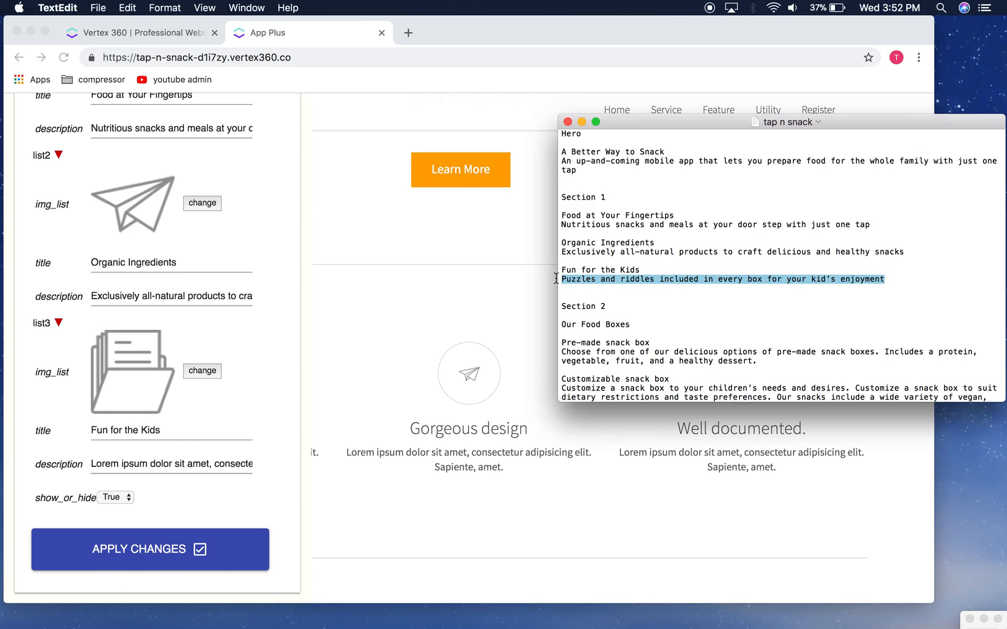
pyautogui.press('super+c')
pyautogui.click(179, 483)
pyautogui.tripleClick(140, 466)
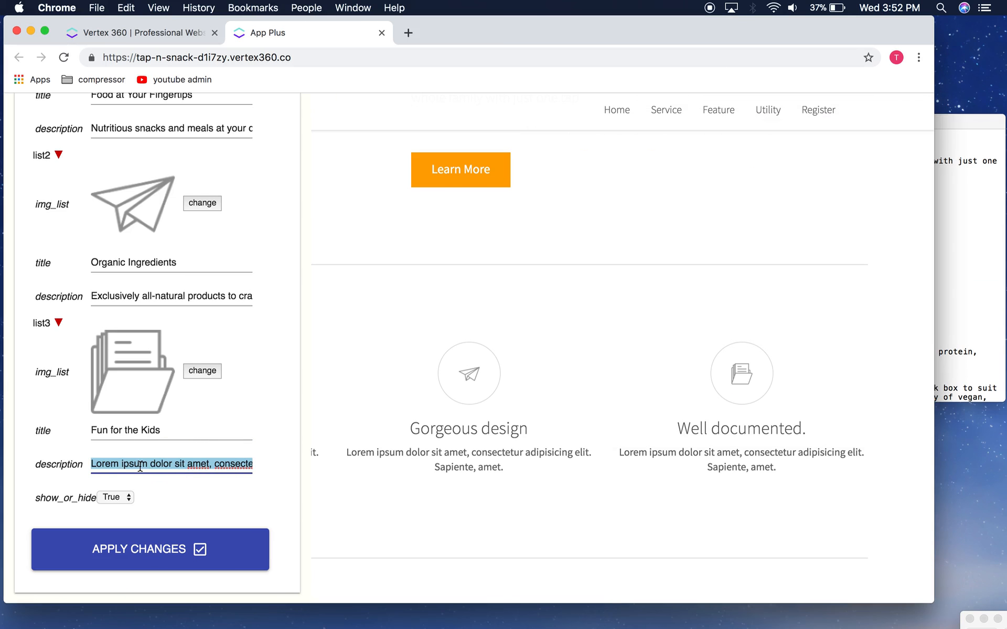
pyautogui.press('super+v')
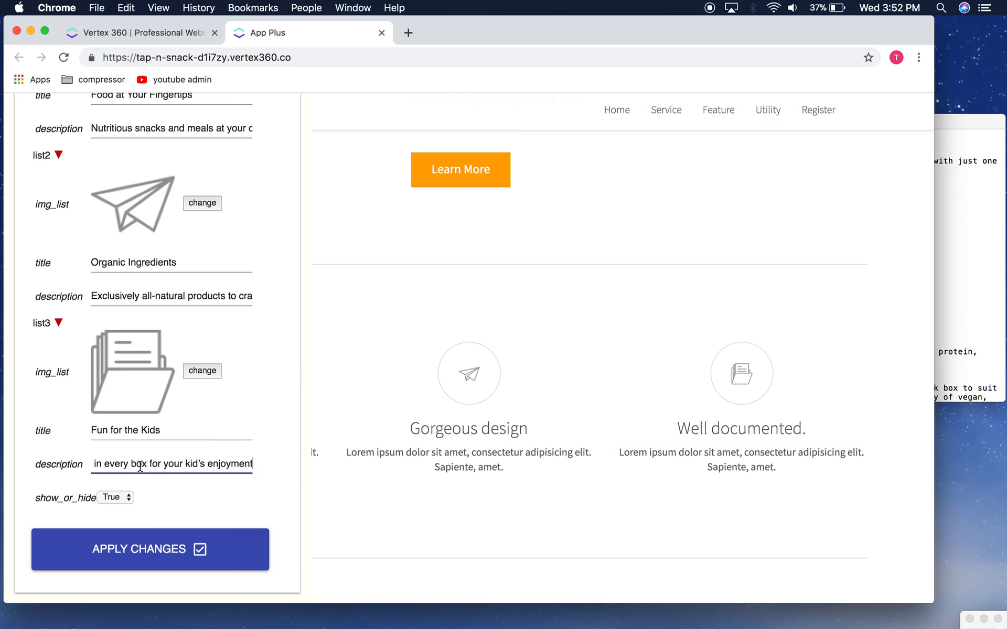
# Step: Replace list1's image in section1 with an upload of fingertips-compressor.png from the tap n snack images folder
pyautogui.scroll(5, 222, 421)
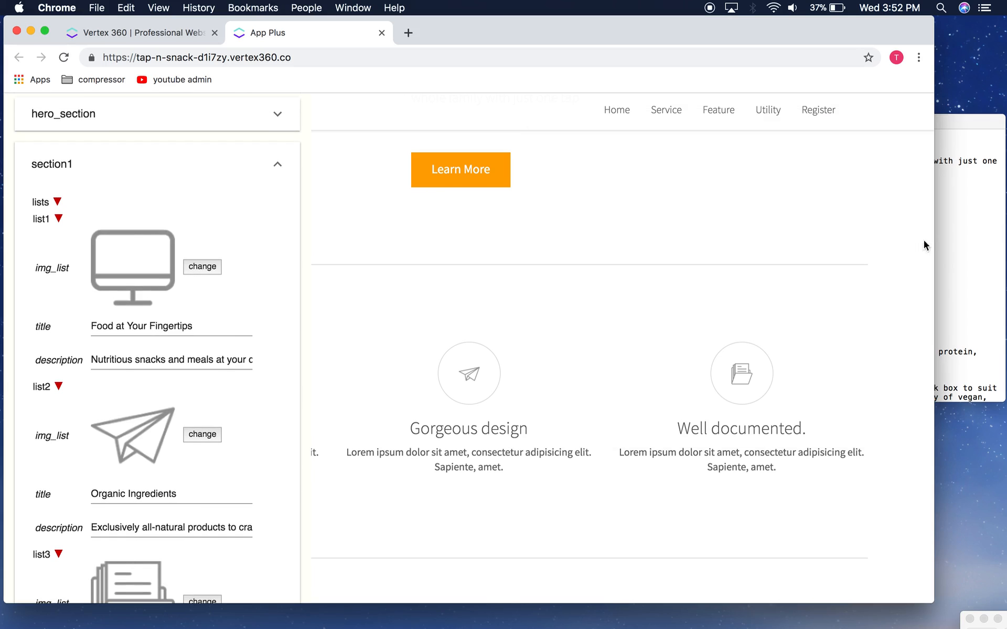
pyautogui.scroll(-5, 157, 284)
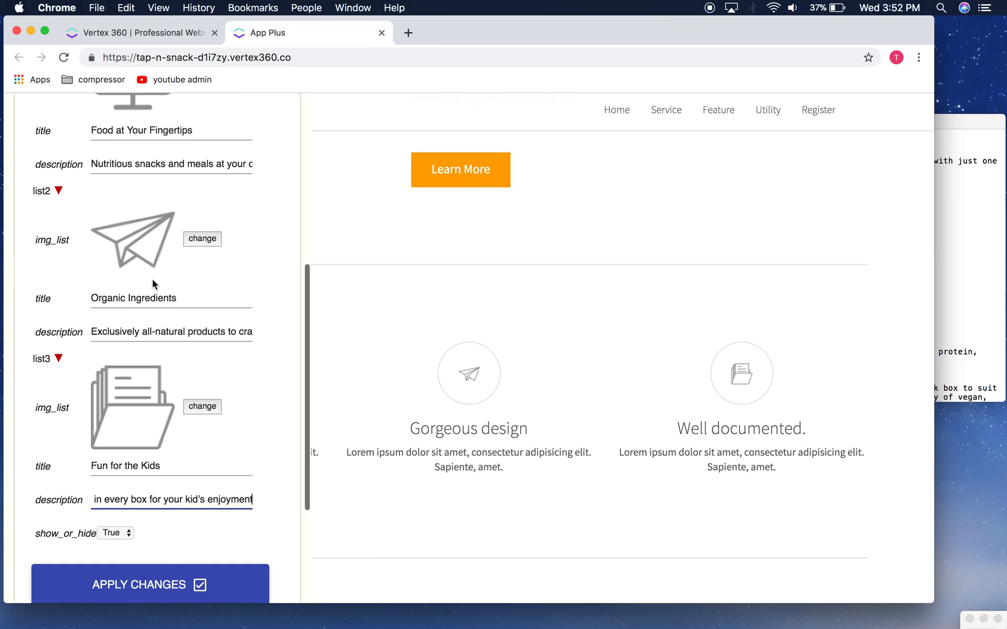
pyautogui.scroll(5, 156, 350)
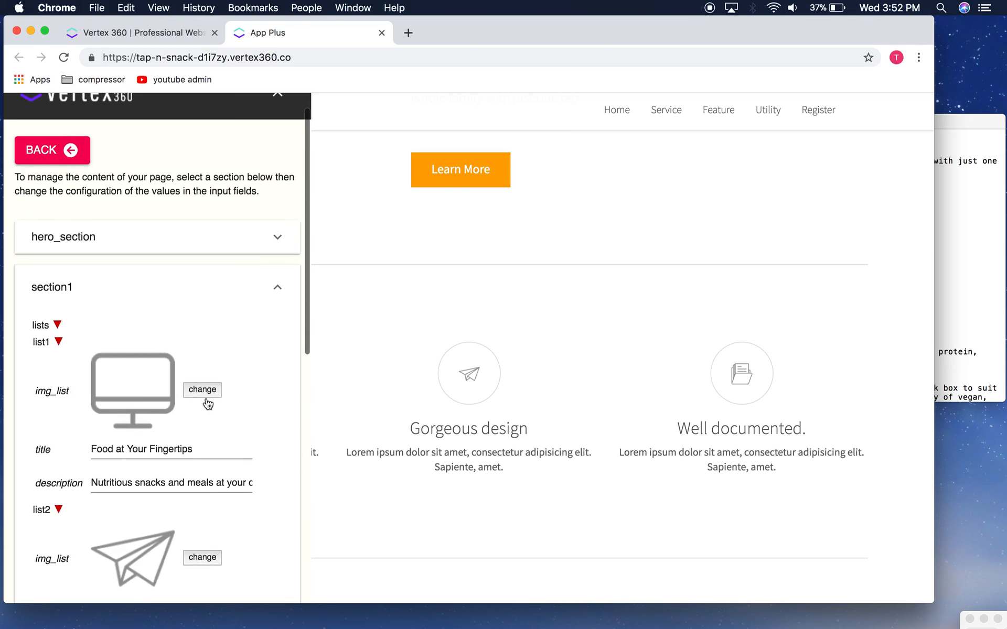
pyautogui.scroll(-1, 207, 383)
pyautogui.click(203, 347)
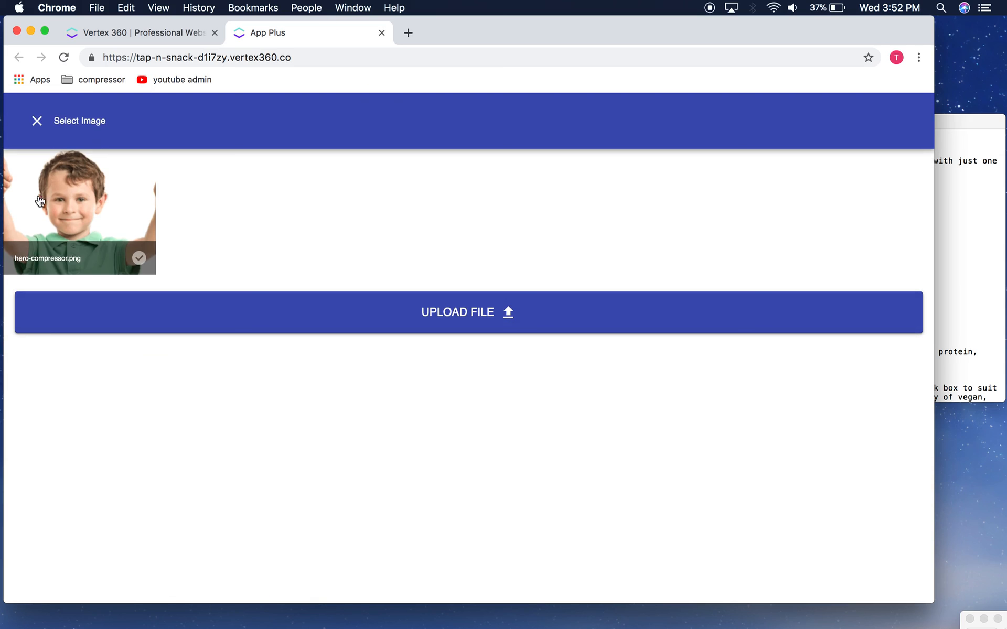
pyautogui.click(464, 315)
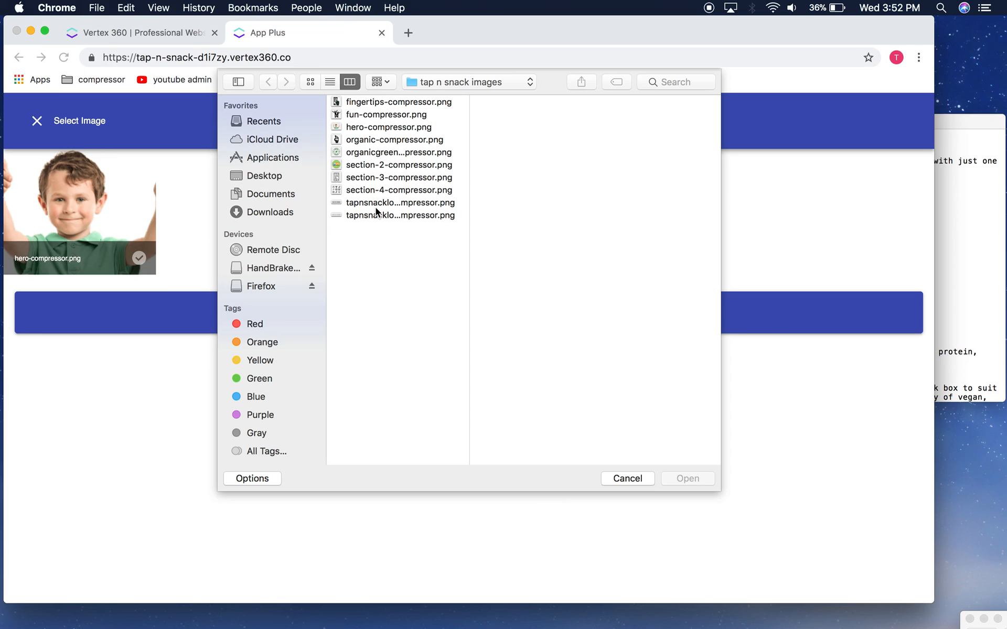
pyautogui.click(366, 103)
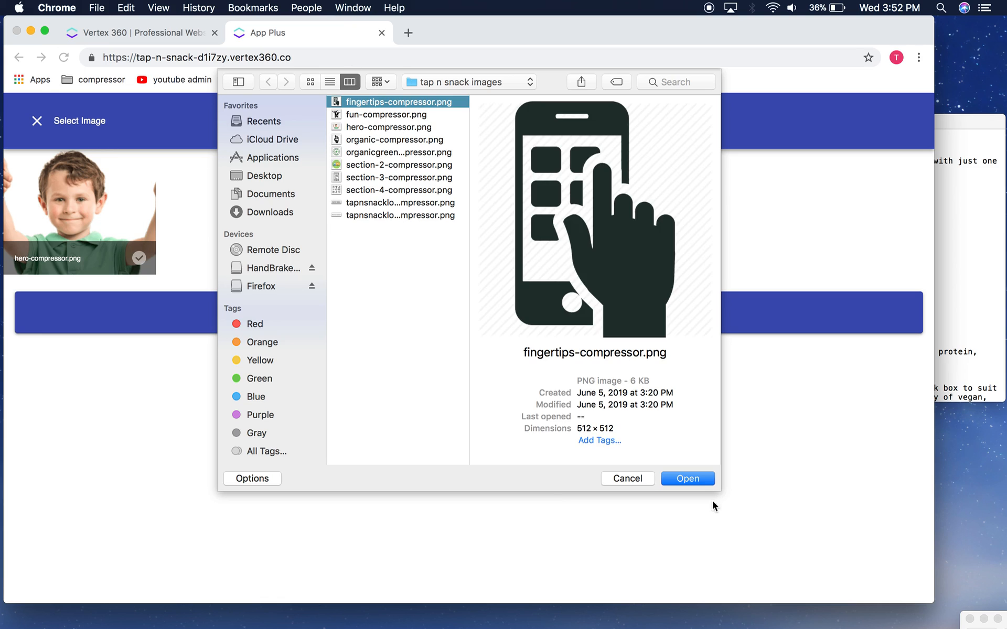
pyautogui.click(692, 481)
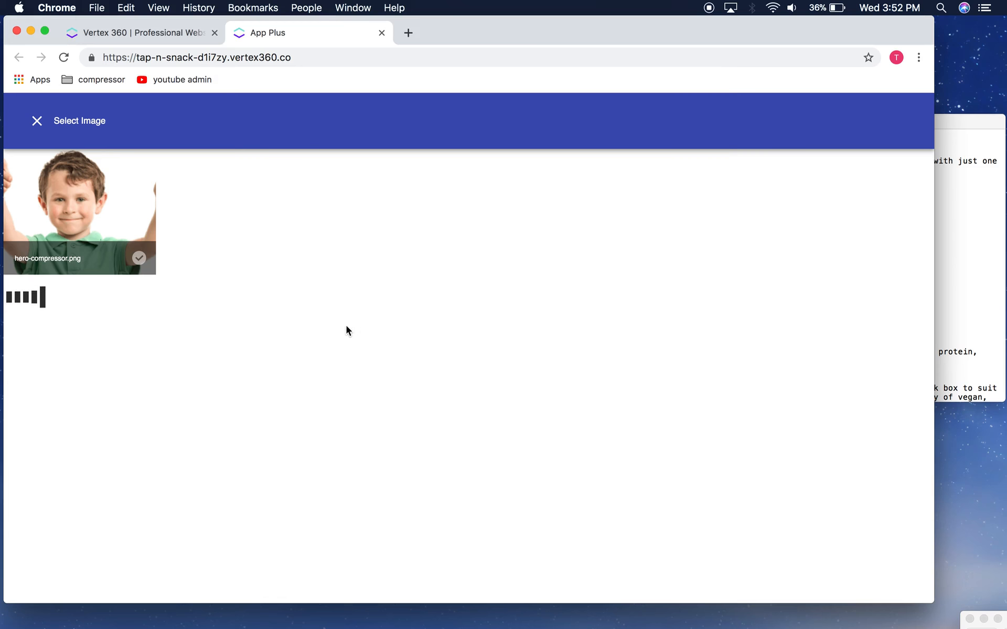
# Step: Replace list2's image in section1 with an upload of the green organic logo PNG from the tap n snack images folder
pyautogui.scroll(-3, 247, 402)
pyautogui.scroll(-3, 247, 407)
pyautogui.click(204, 341)
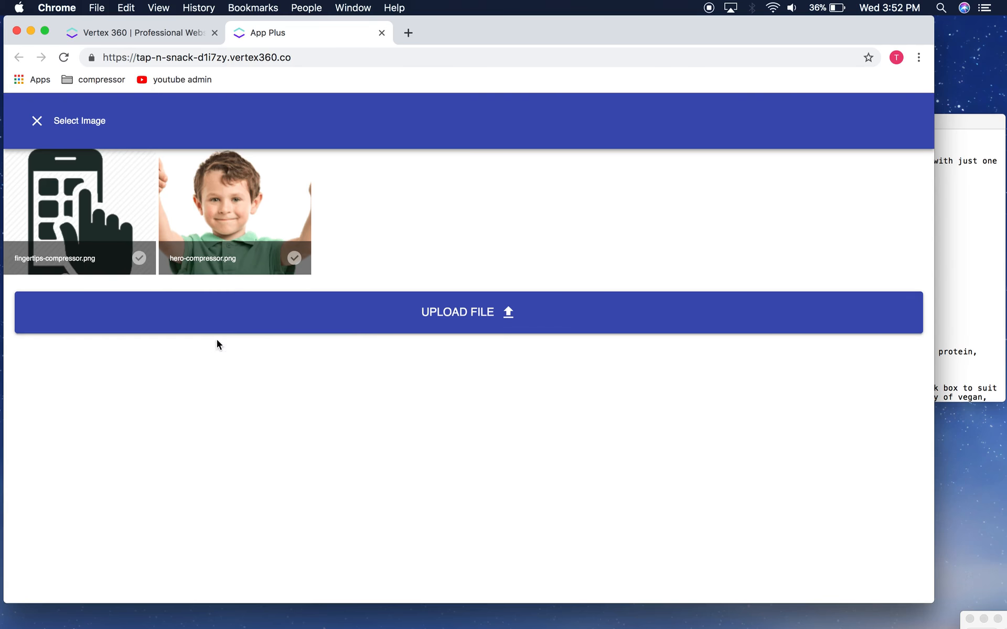
pyautogui.click(366, 327)
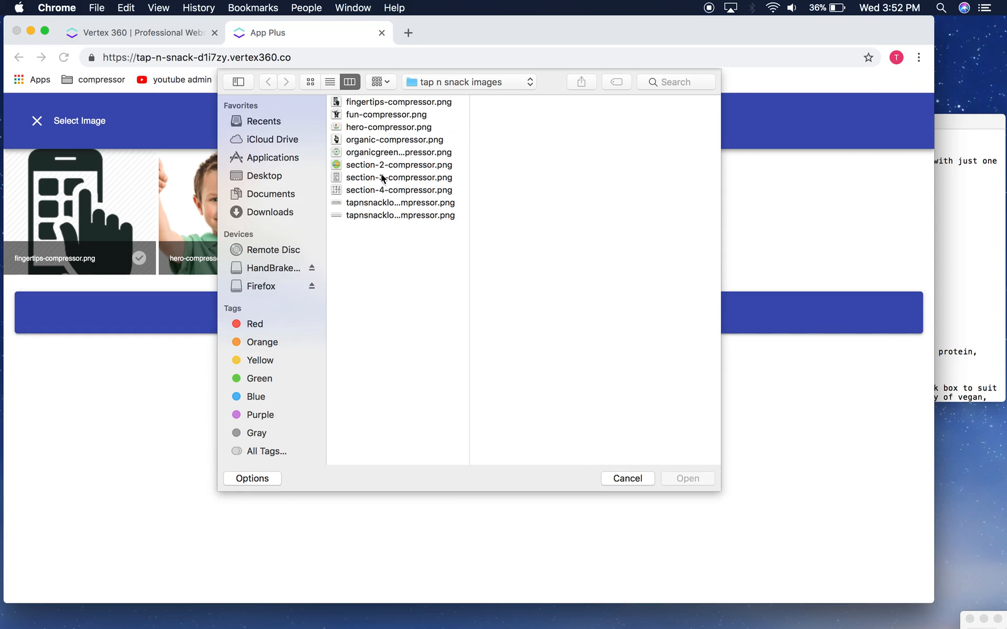
pyautogui.click(371, 153)
pyautogui.click(695, 477)
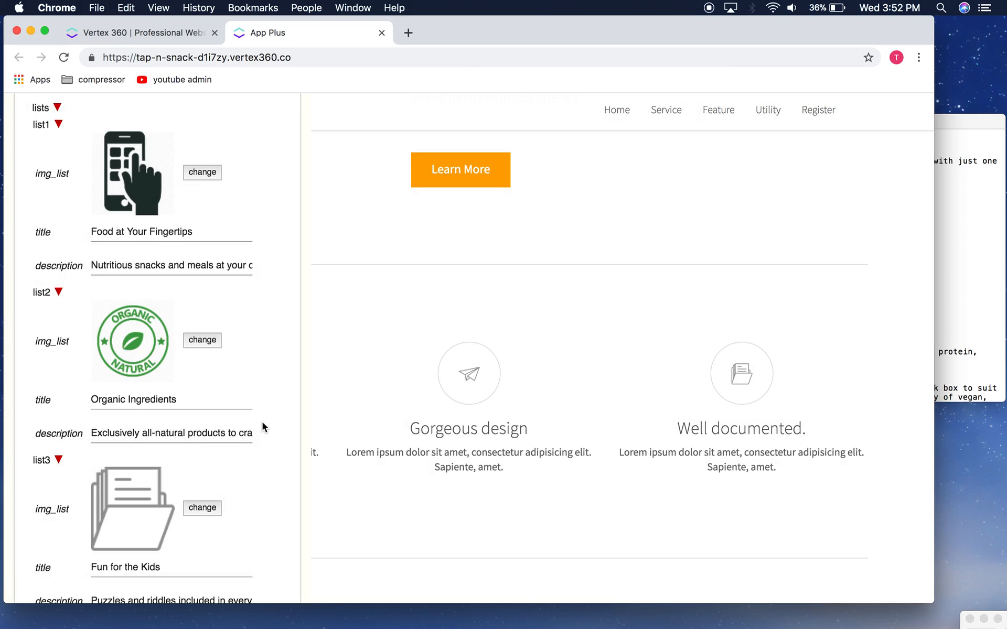
# Step: Replace list3's image in section1 with an upload of fun-compressor.png from the tap n snack images folder
pyautogui.scroll(-3, 263, 423)
pyautogui.click(198, 430)
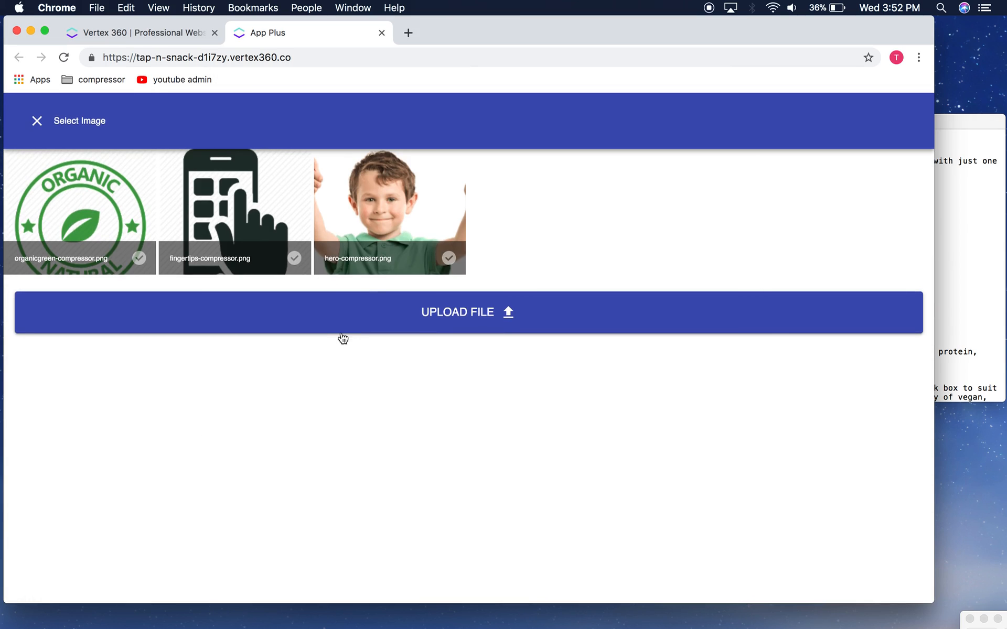
pyautogui.click(345, 329)
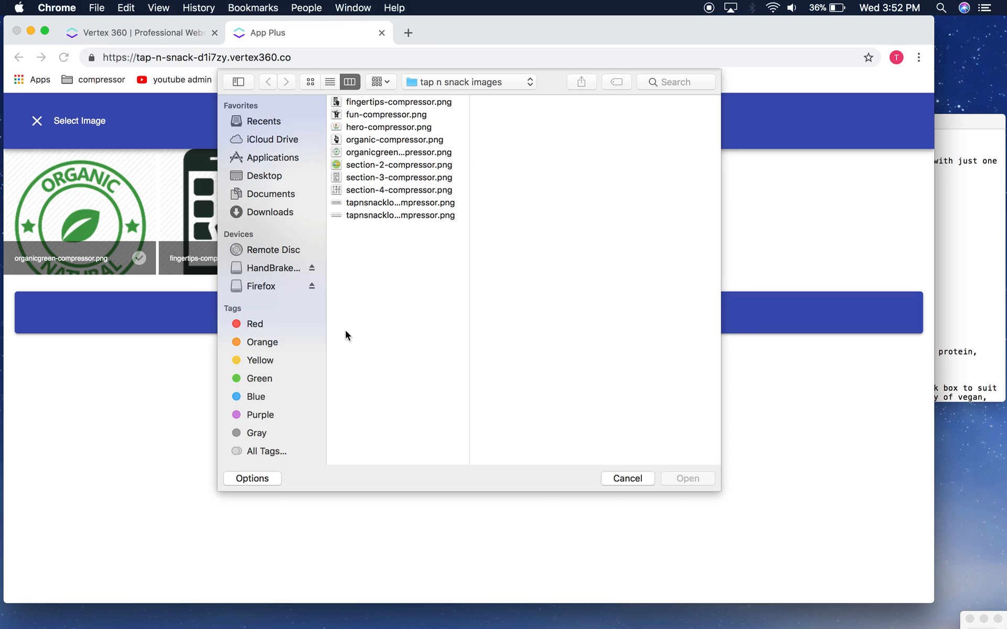
pyautogui.click(374, 117)
pyautogui.click(678, 482)
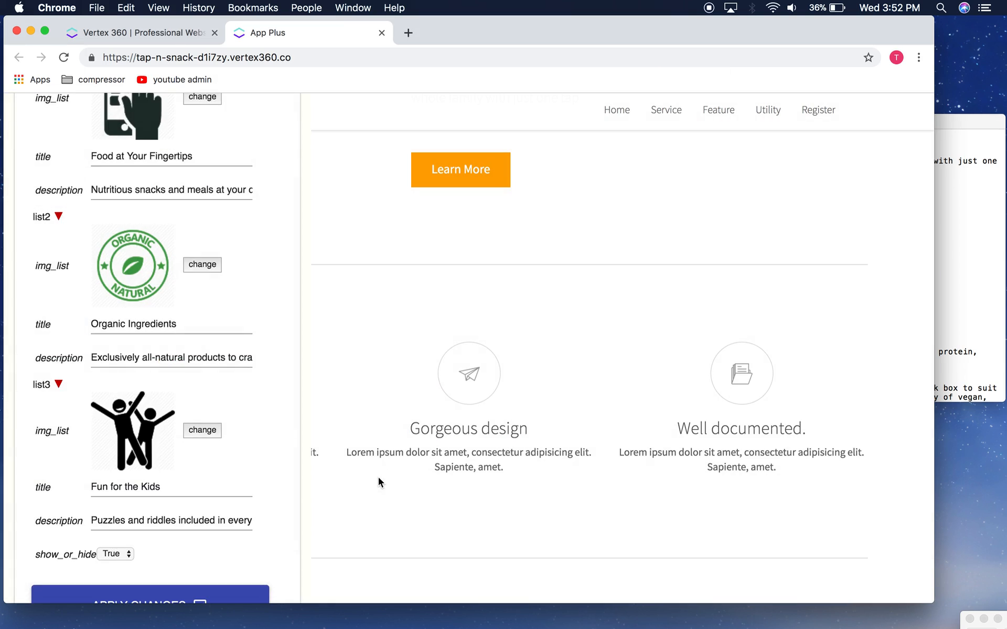
# Step: Review section1's edited list entries, apply the changes to the page and dismiss the confirmation
pyautogui.scroll(5, 227, 374)
pyautogui.scroll(-1, 227, 374)
pyautogui.scroll(-1, 228, 373)
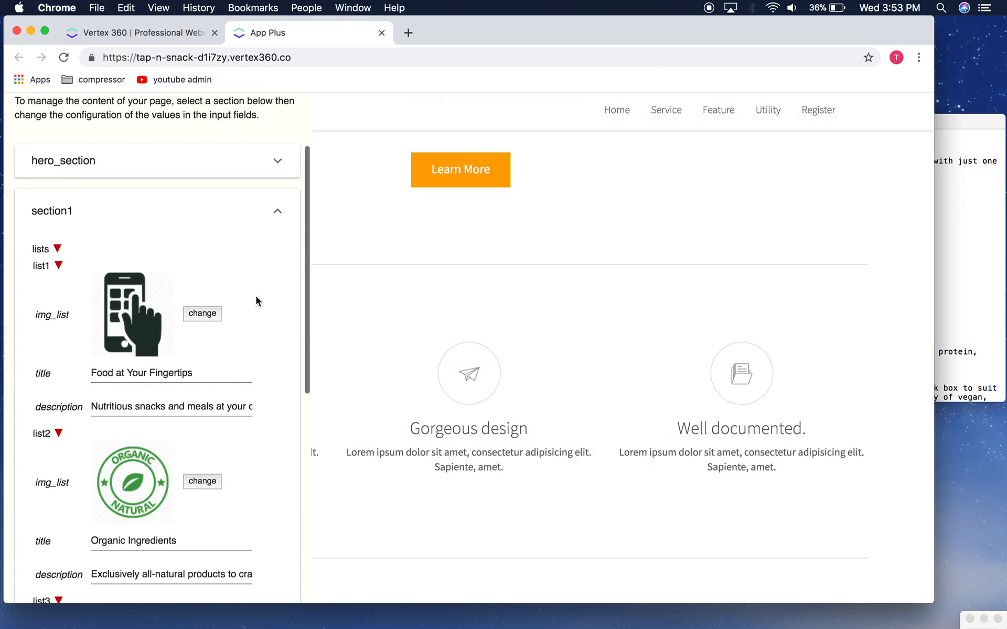
pyautogui.scroll(-3, 139, 385)
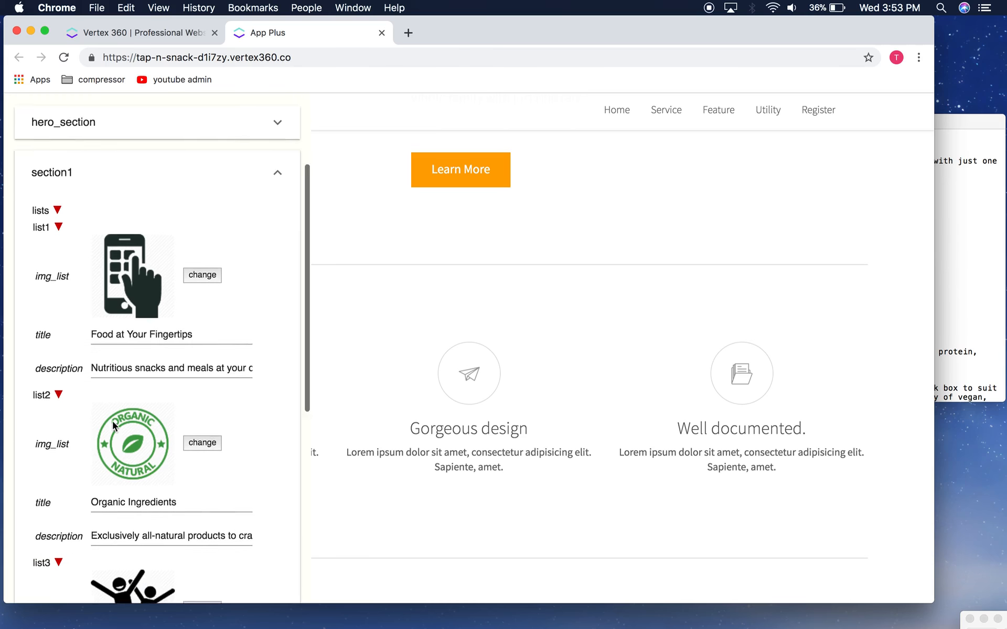
pyautogui.click(133, 304)
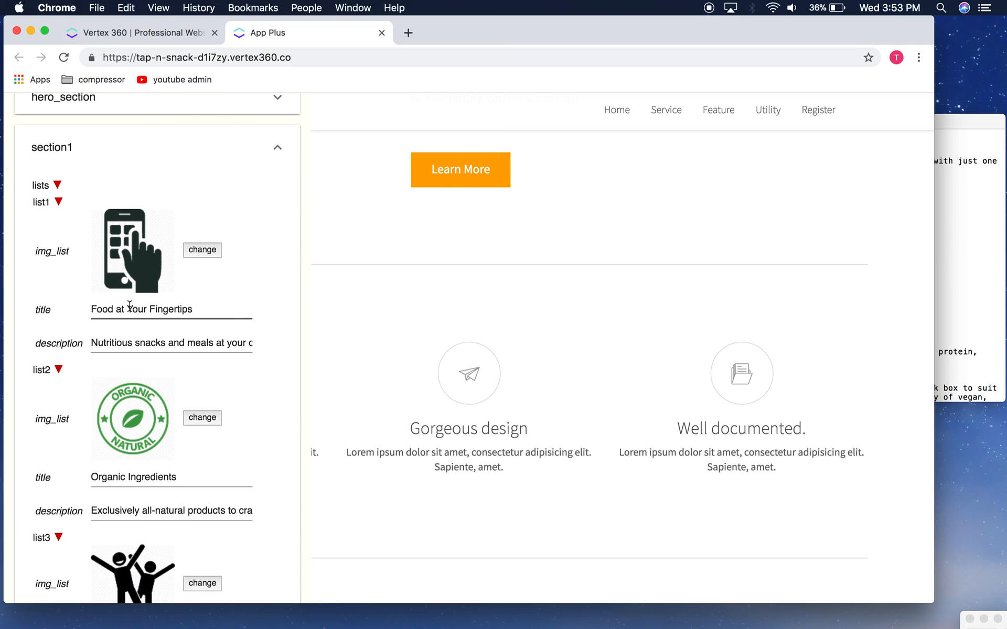
pyautogui.scroll(-15, 211, 394)
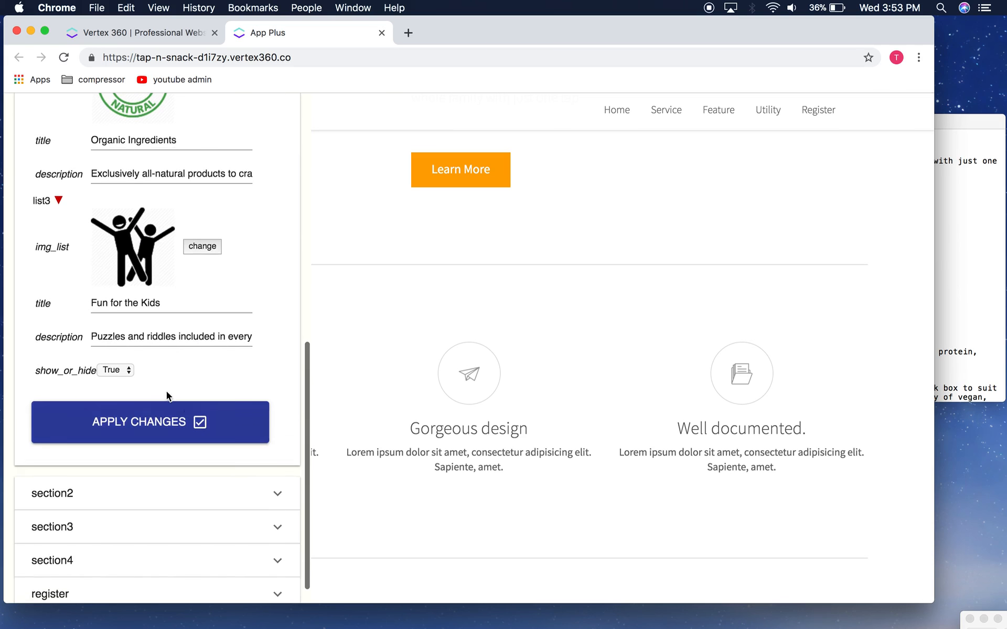
pyautogui.scroll(18, 165, 391)
pyautogui.scroll(-20, 148, 396)
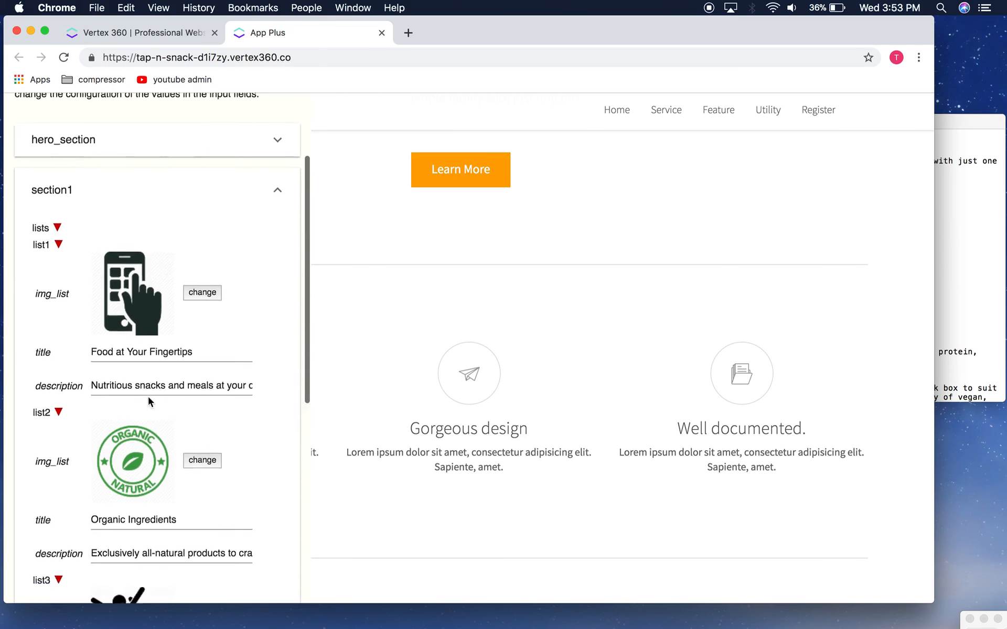
pyautogui.click(148, 411)
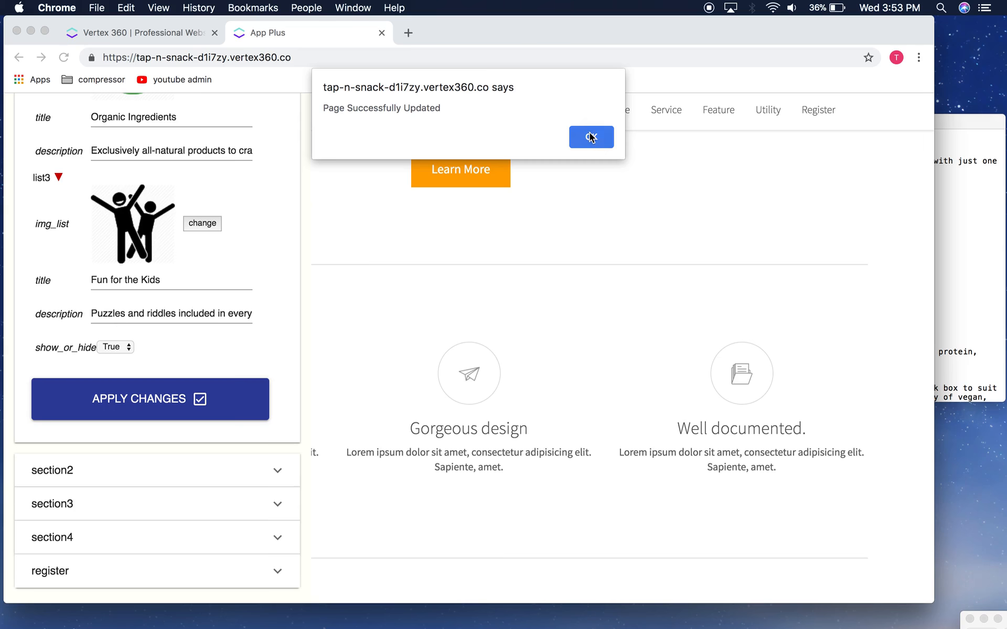
pyautogui.click(591, 137)
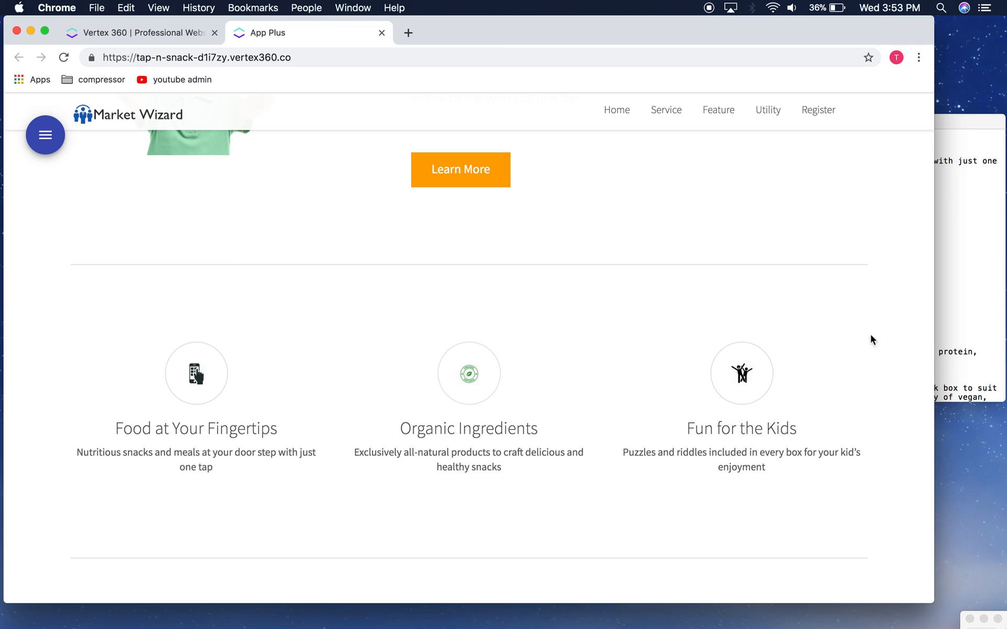
# Step: Reopen the page content editor and expand section2's settings
pyautogui.scroll(-2, 588, 300)
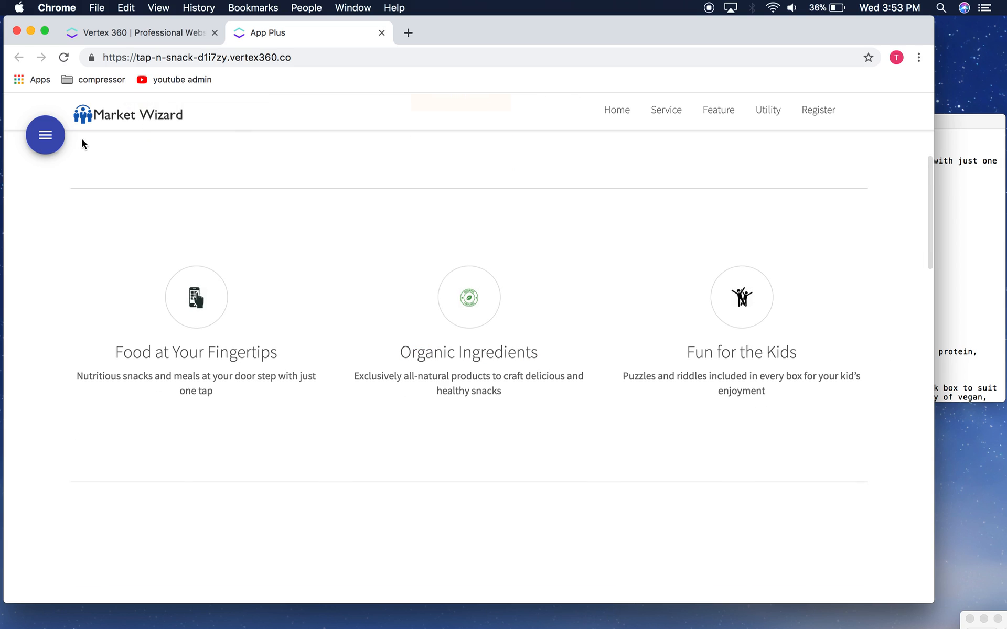
pyautogui.click(35, 145)
pyautogui.click(137, 470)
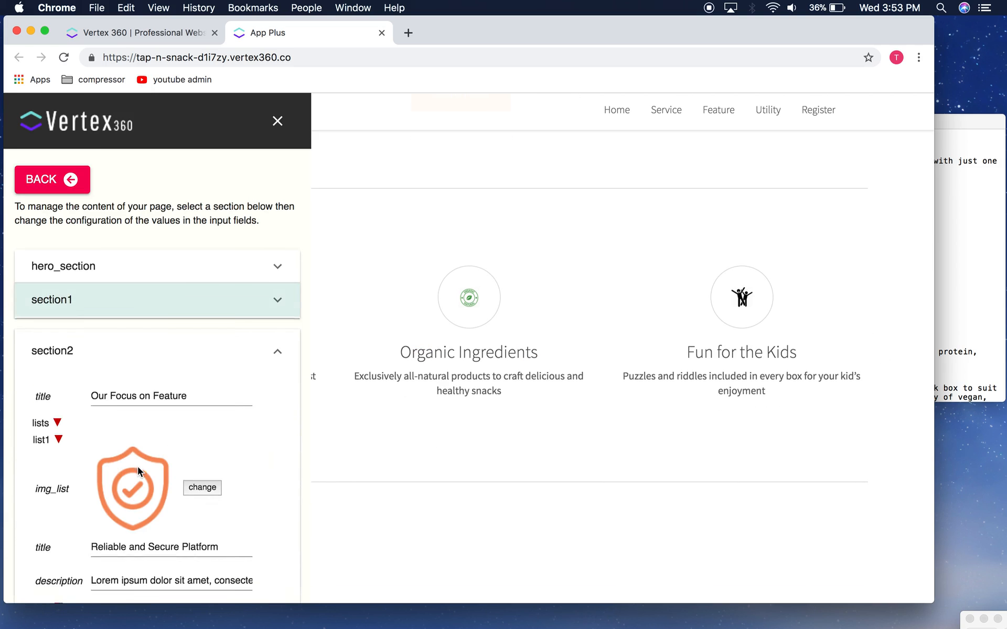
pyautogui.scroll(-10, 213, 414)
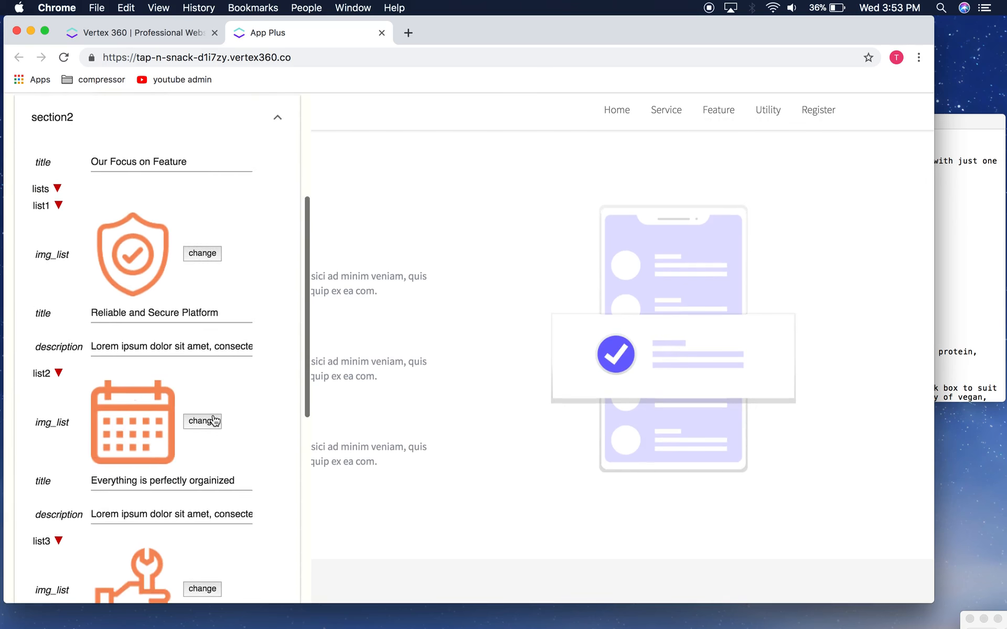
pyautogui.scroll(10, 213, 415)
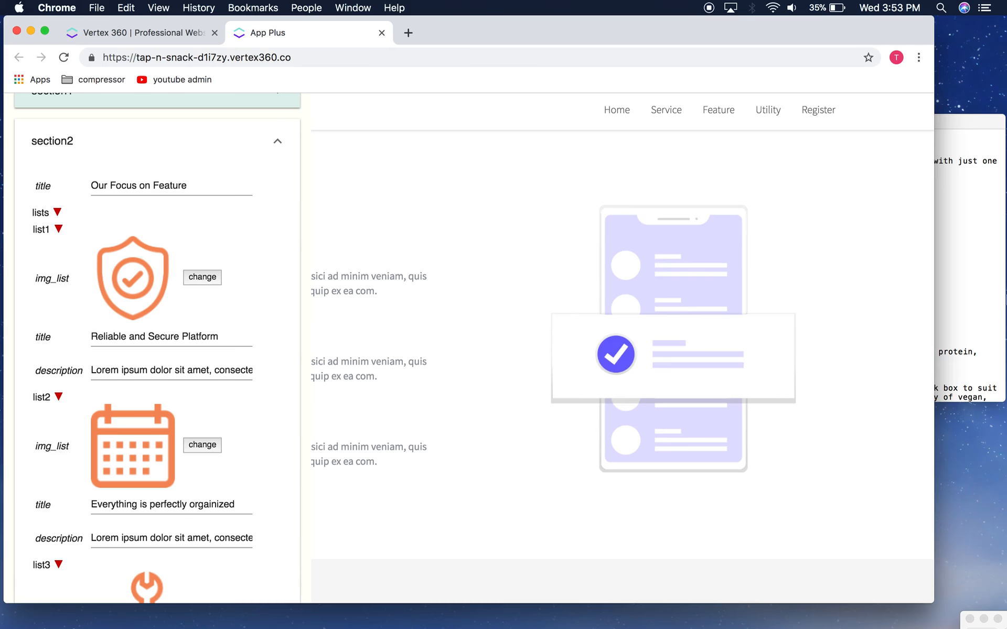
# Step: Replace section2's main title with "Our Food Boxes" copied from the tap n snack text document
pyautogui.click(936, 297)
pyautogui.click(822, 307)
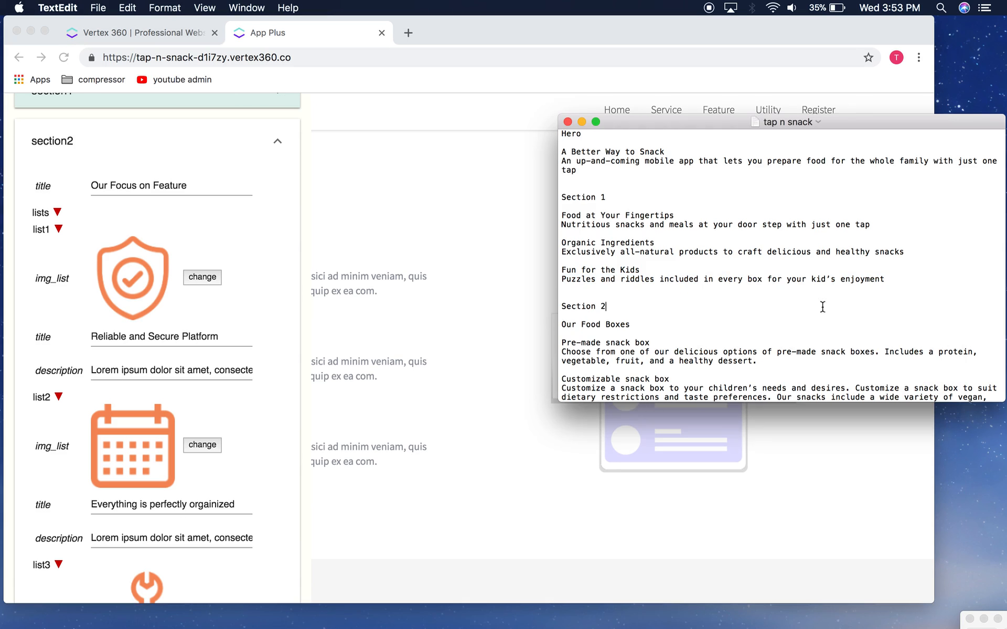
pyautogui.click(196, 193)
pyautogui.click(964, 223)
pyautogui.scroll(-2, 617, 311)
pyautogui.moveTo(630, 301); pyautogui.dragTo(560, 299)
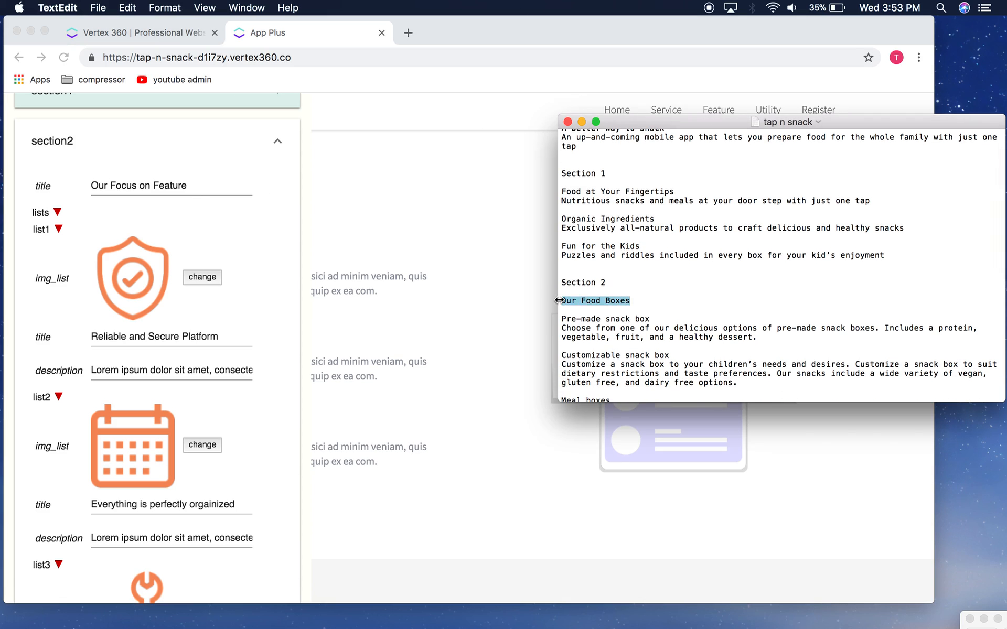
pyautogui.click(491, 285)
pyautogui.click(203, 188)
pyautogui.press('super+a')
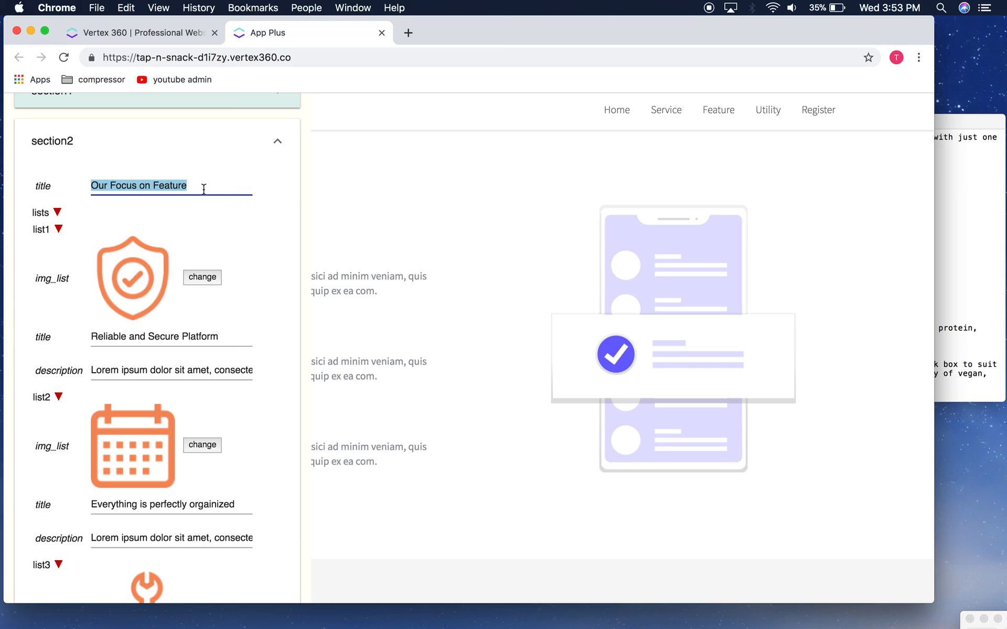
pyautogui.write('Our Food Boxes')
# Step: Replace the title of section2's list1 with "Pre-made snack box" from the text document
pyautogui.click(973, 316)
pyautogui.click(737, 315)
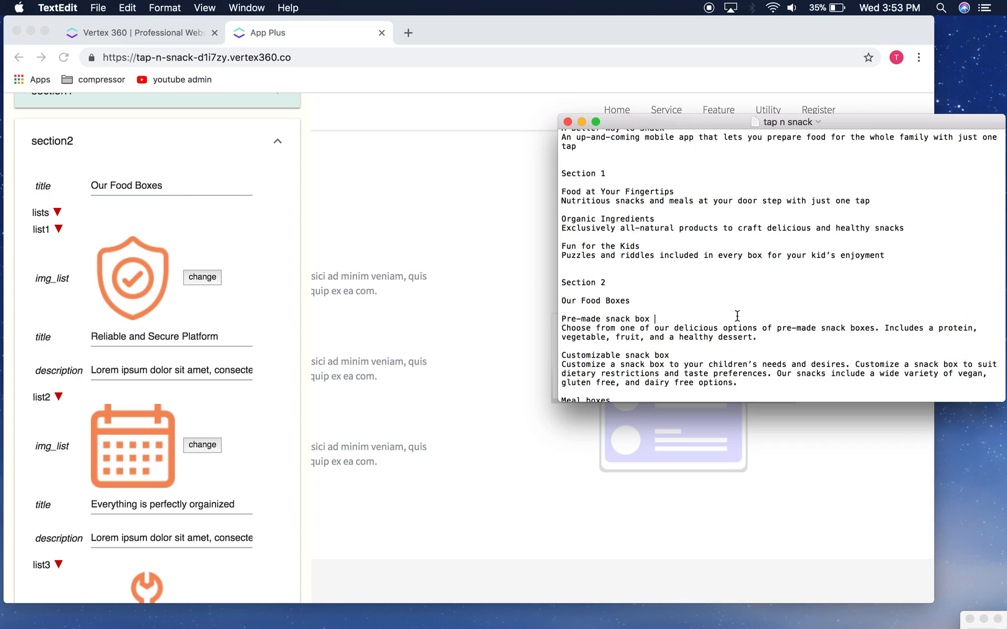
pyautogui.moveTo(660, 319); pyautogui.dragTo(547, 318)
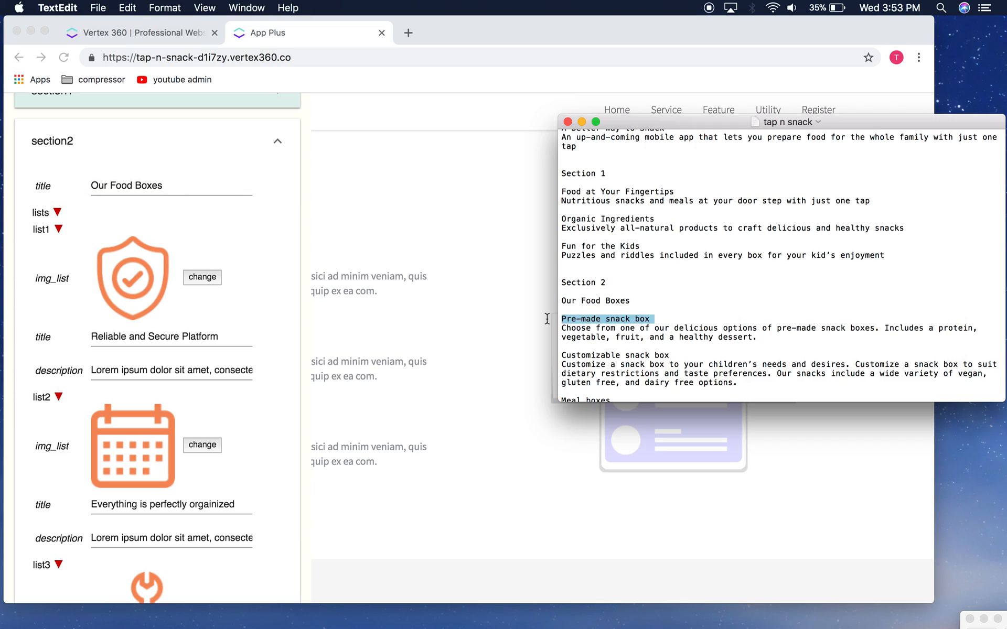
pyautogui.press('super+c')
pyautogui.click(185, 347)
pyautogui.press('super+a')
pyautogui.press('super+v')
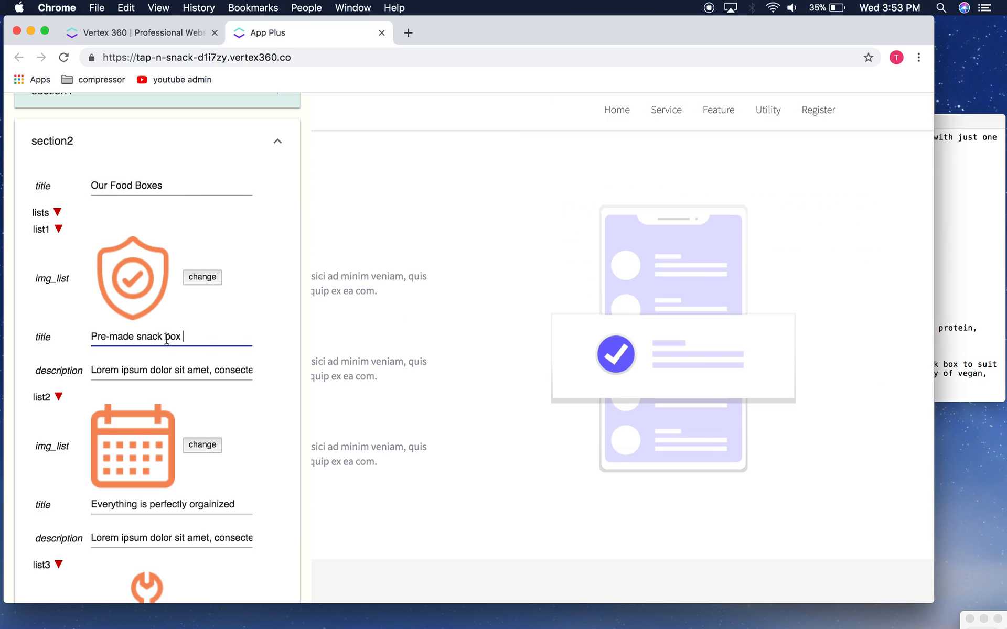
# Step: Replace list1's description in section2 with the text document's two sentences starting "Choose from one of our delicious options of pre-made snack boxes."
pyautogui.scroll(-1, 167, 339)
pyautogui.scroll(-3, 167, 340)
pyautogui.click(939, 301)
pyautogui.click(855, 328)
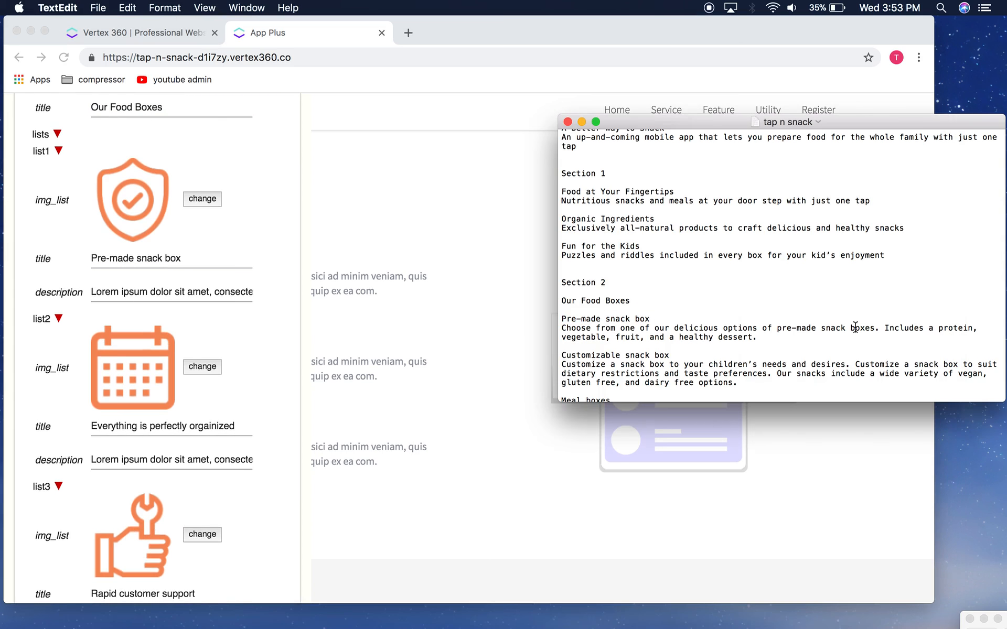
pyautogui.moveTo(767, 340)
pyautogui.mouseDown()
pyautogui.moveTo(574, 338)
pyautogui.moveTo(557, 328)
pyautogui.mouseUp()
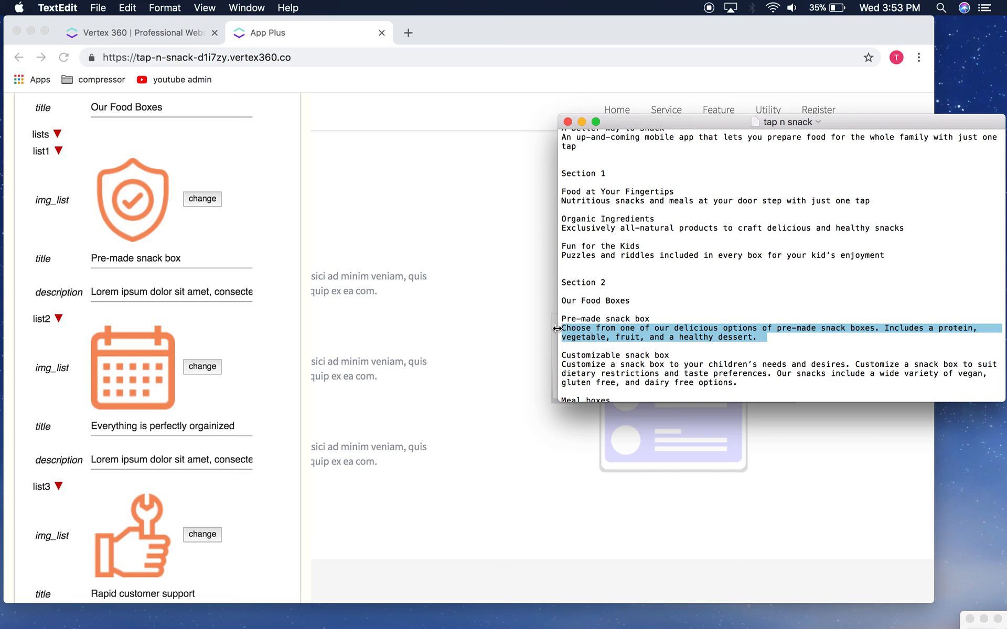
pyautogui.press('super+c')
pyautogui.click(103, 296)
pyautogui.press('super+a')
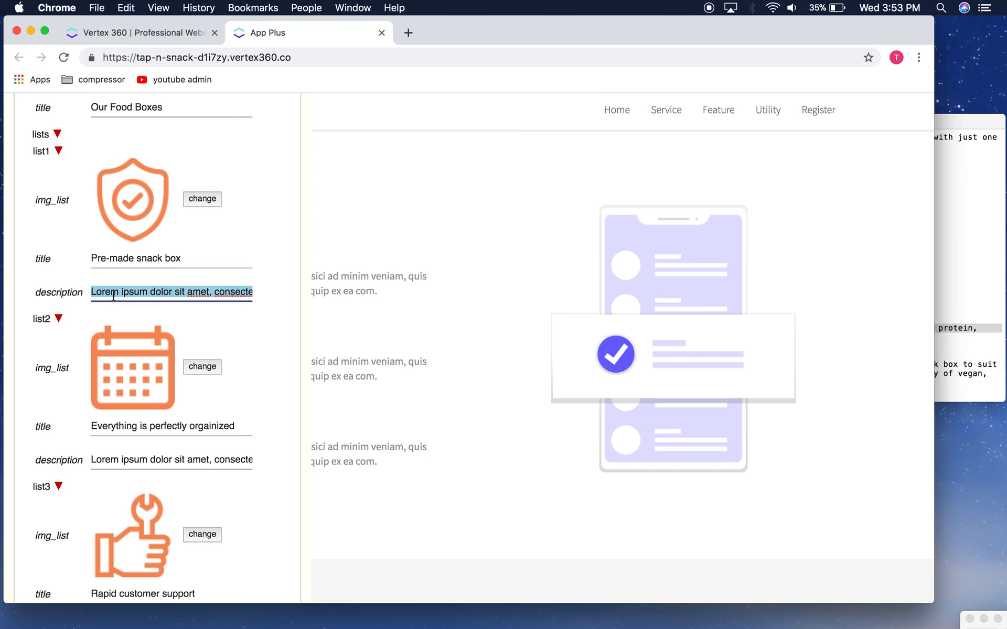
pyautogui.press('super+v')
# Step: Replace the title of section2's list2 with "Customizable snack box" copied from the text document
pyautogui.scroll(-1, 113, 295)
pyautogui.click(991, 264)
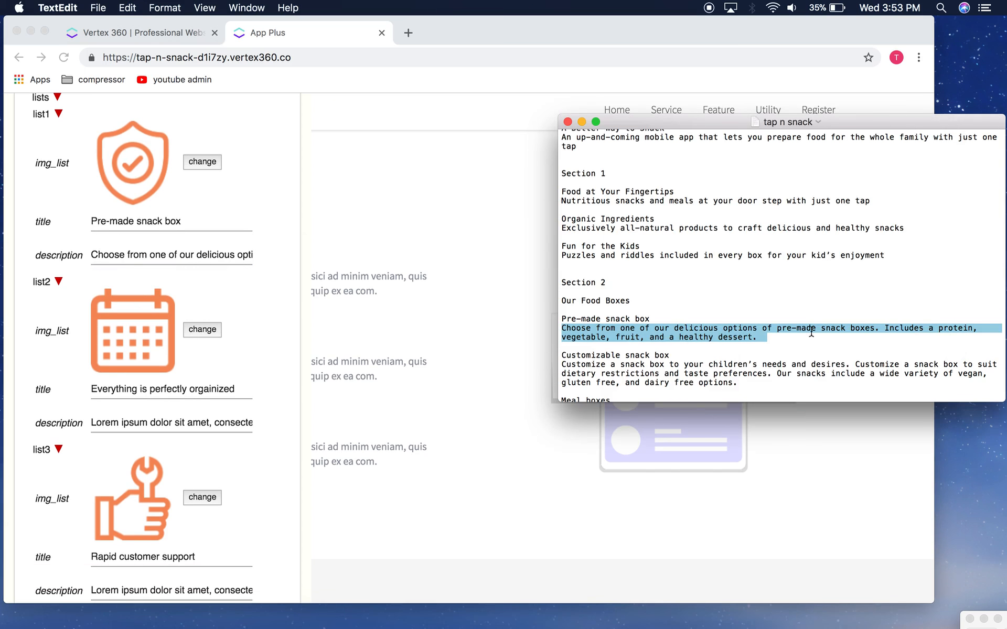
pyautogui.click(810, 330)
pyautogui.scroll(-3, 804, 333)
pyautogui.moveTo(672, 279); pyautogui.dragTo(550, 283)
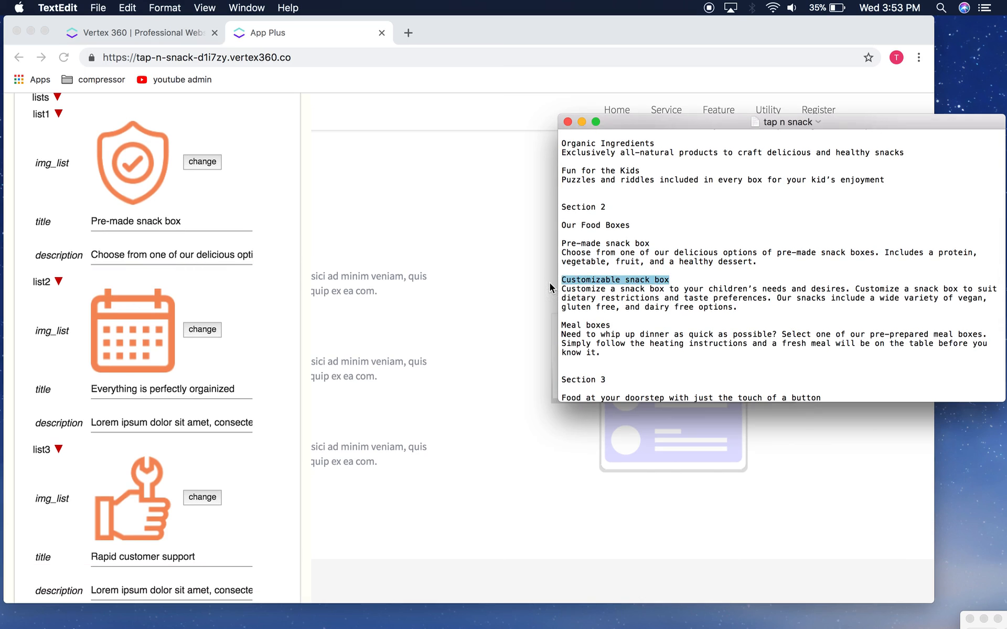
pyautogui.click(110, 393)
pyautogui.press('super+a')
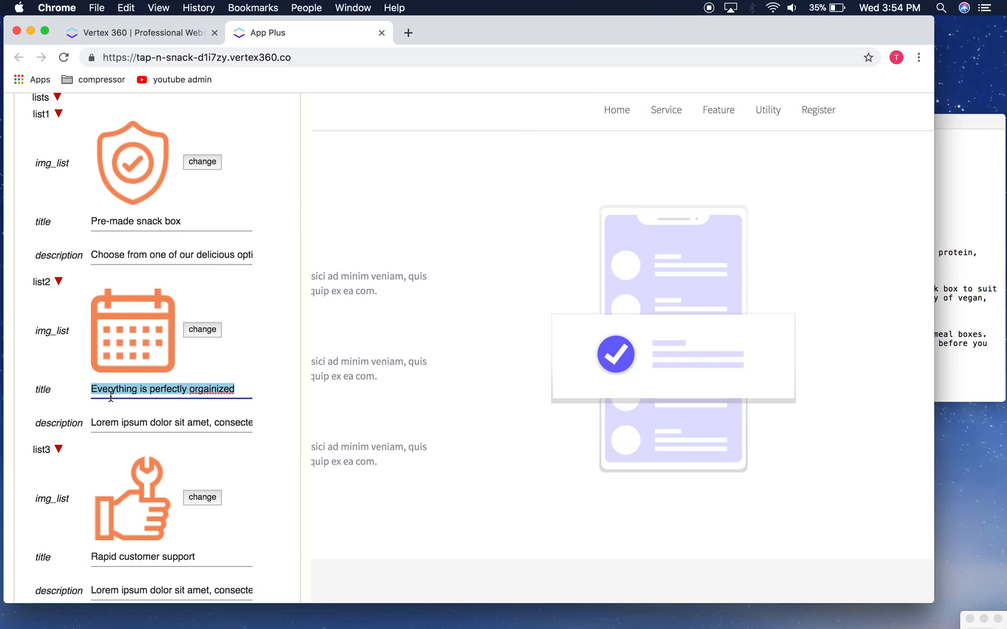
pyautogui.press('super+v')
# Step: Replace list2's description in section2 with the full paragraph starting "Customize a snack box to your children's needs and desires." from the text document
pyautogui.press('super+Tab')
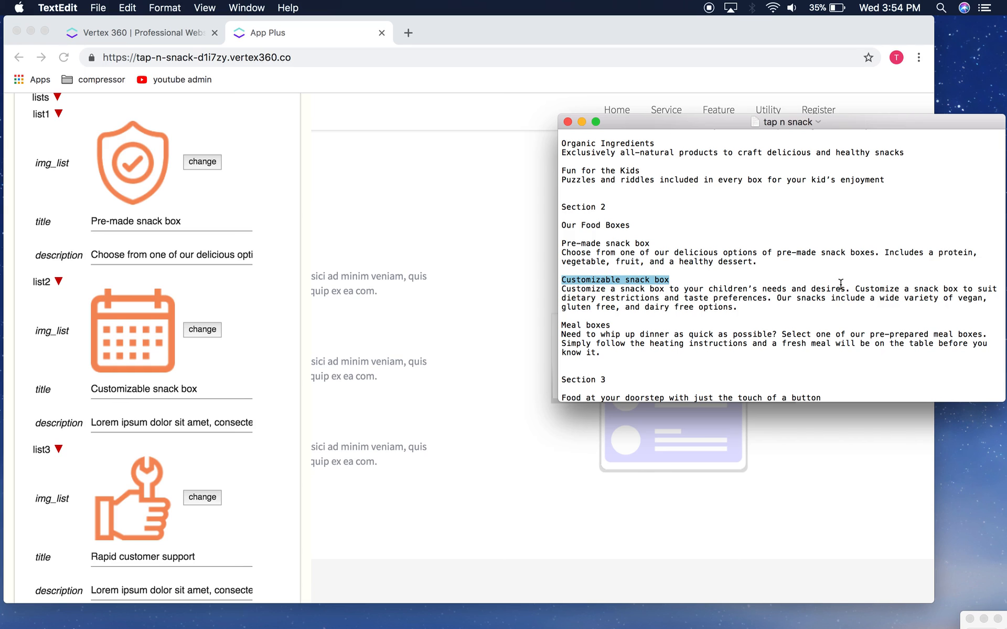
pyautogui.click(816, 289)
pyautogui.moveTo(737, 310); pyautogui.dragTo(554, 292)
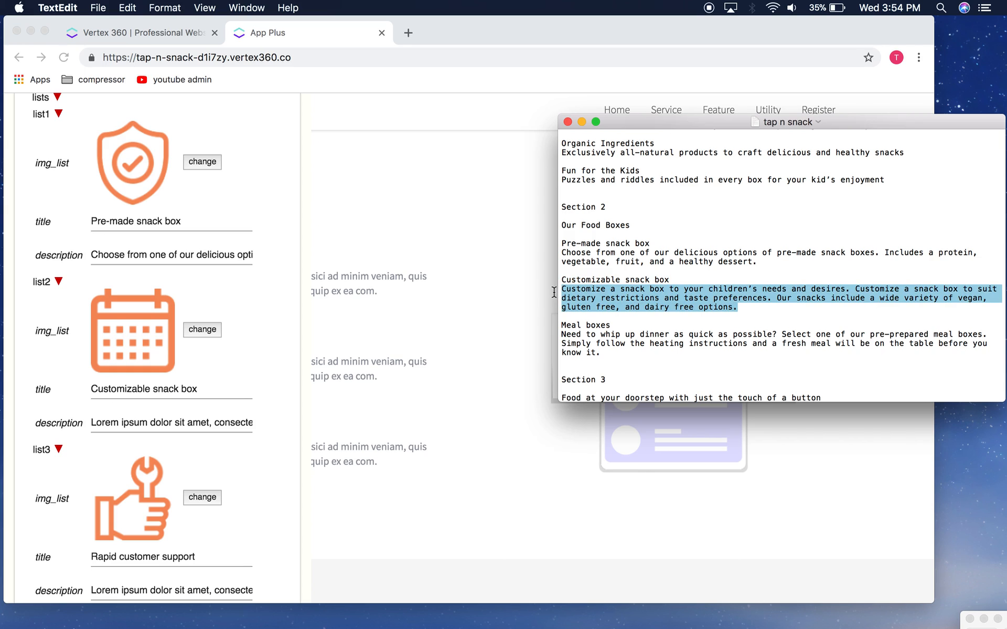
pyautogui.press('super+c')
pyautogui.press('super+Tab')
pyautogui.click(131, 425)
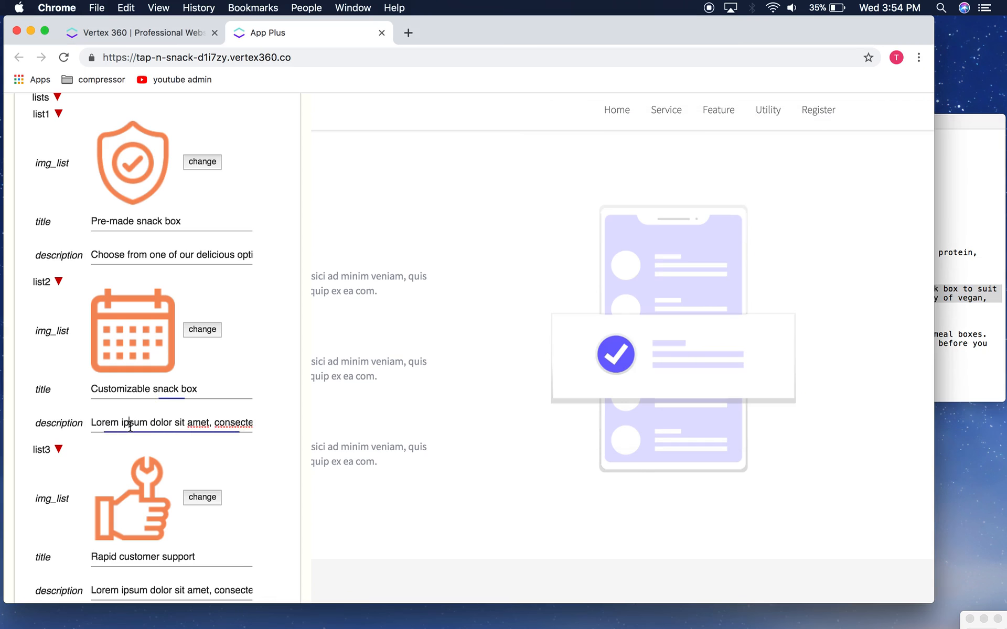
pyautogui.press('super+a')
pyautogui.press('super+v')
# Step: Replace the title of section2's list3 with "Meal boxes" copied from the text document
pyautogui.scroll(-5, 131, 427)
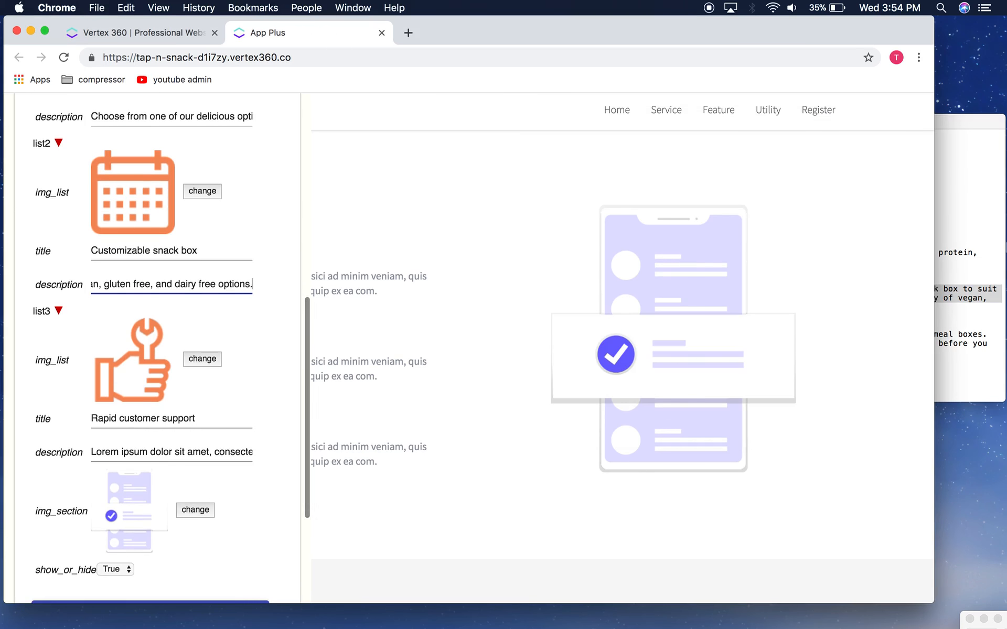
pyautogui.press('super+Tab')
pyautogui.click(657, 321)
pyautogui.moveTo(609, 323); pyautogui.dragTo(553, 324)
pyautogui.press('super+c')
pyautogui.press('super+Tab')
pyautogui.tripleClick(127, 419)
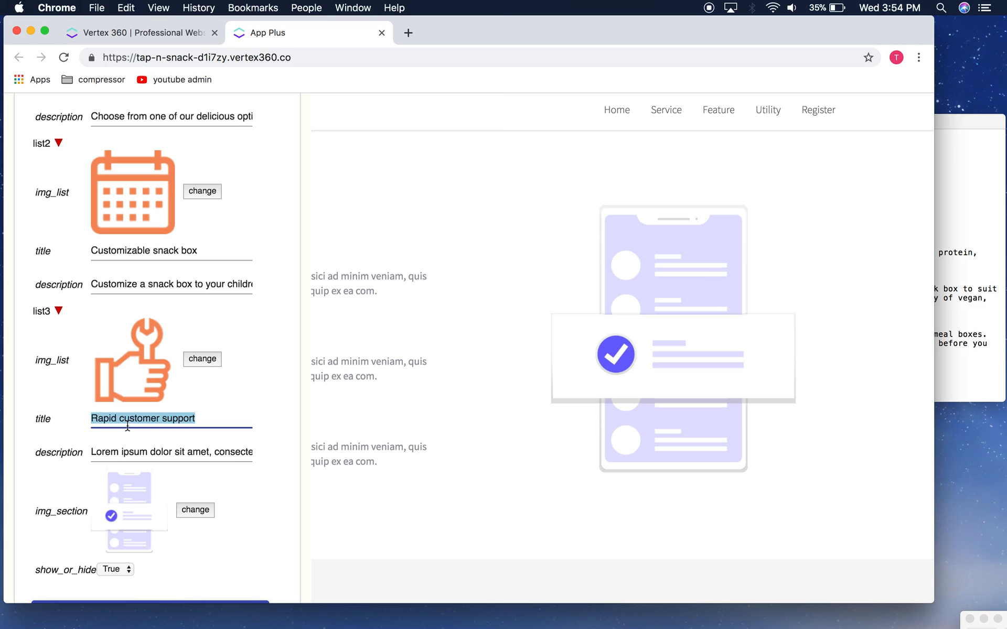
pyautogui.press('super+v')
# Step: Replace list3's description in section2 with the full paragraph starting "Need to whip up dinner as quick as possible?" from the text document
pyautogui.click(942, 300)
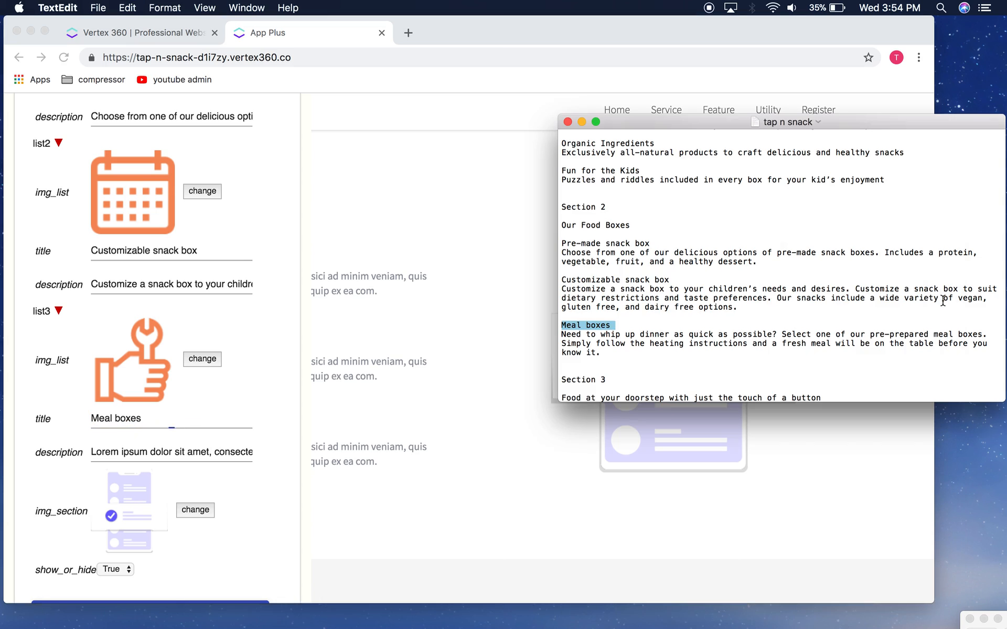
pyautogui.click(801, 335)
pyautogui.moveTo(607, 358); pyautogui.dragTo(560, 334)
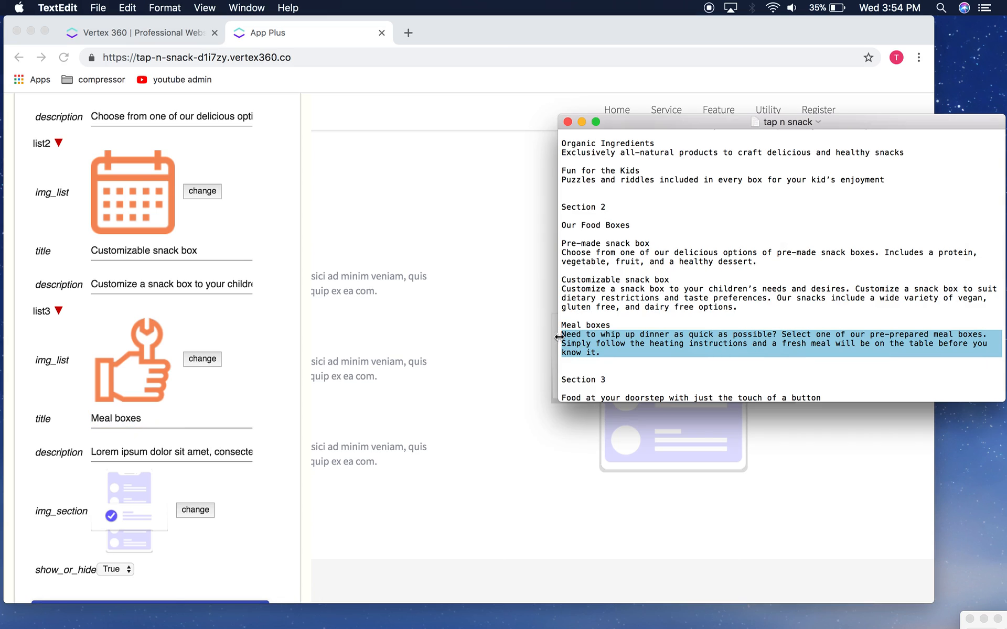
pyautogui.press('super+c')
pyautogui.click(228, 439)
pyautogui.tripleClick(173, 447)
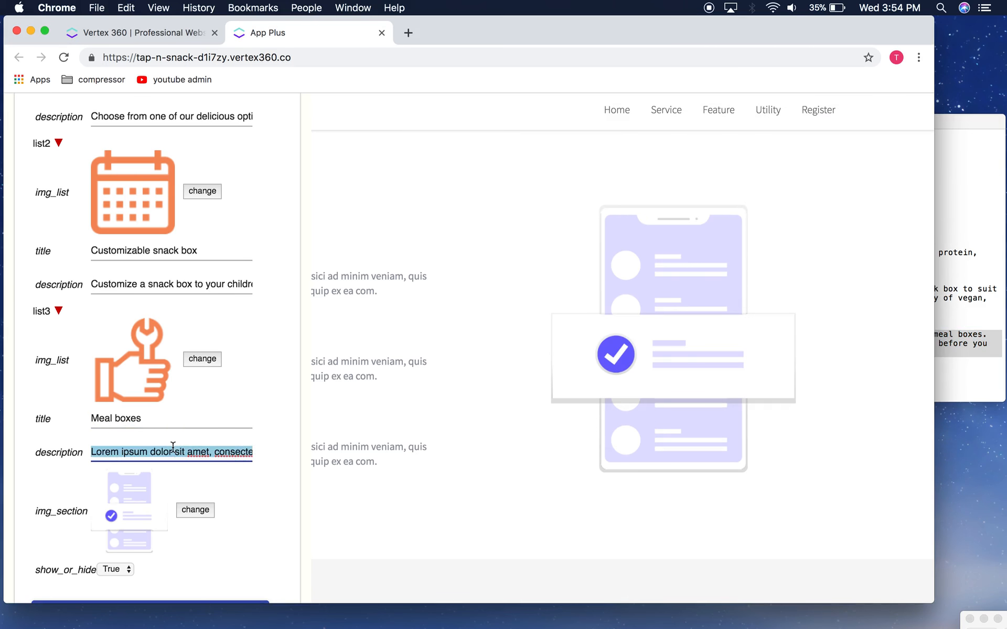
pyautogui.press('super+v')
pyautogui.scroll(-2, 186, 416)
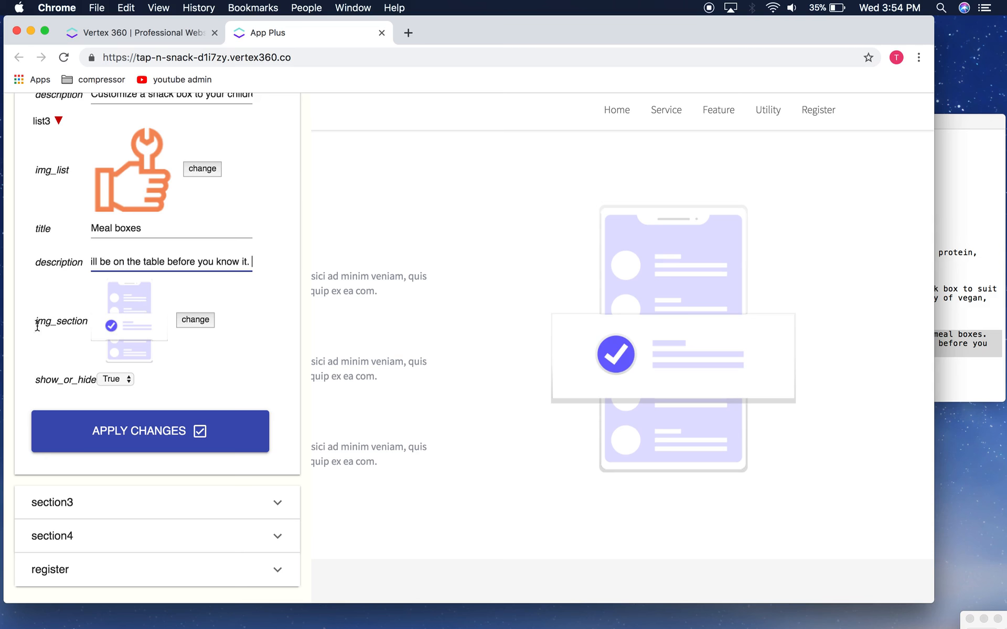
# Step: Upload section-2-compressor.png as section2's section image and apply the section's changes
pyautogui.click(198, 321)
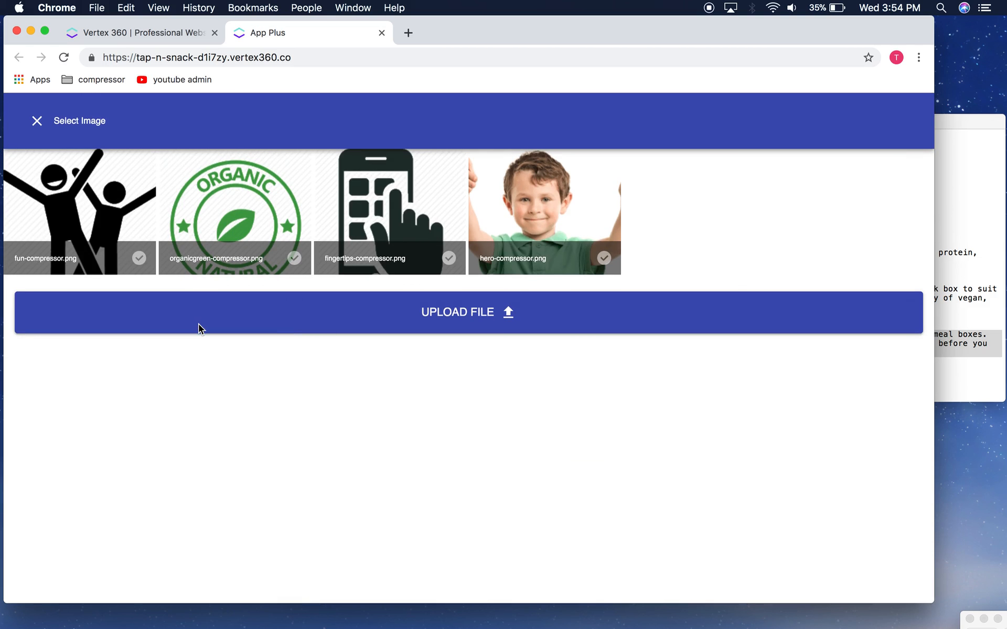
pyautogui.click(408, 329)
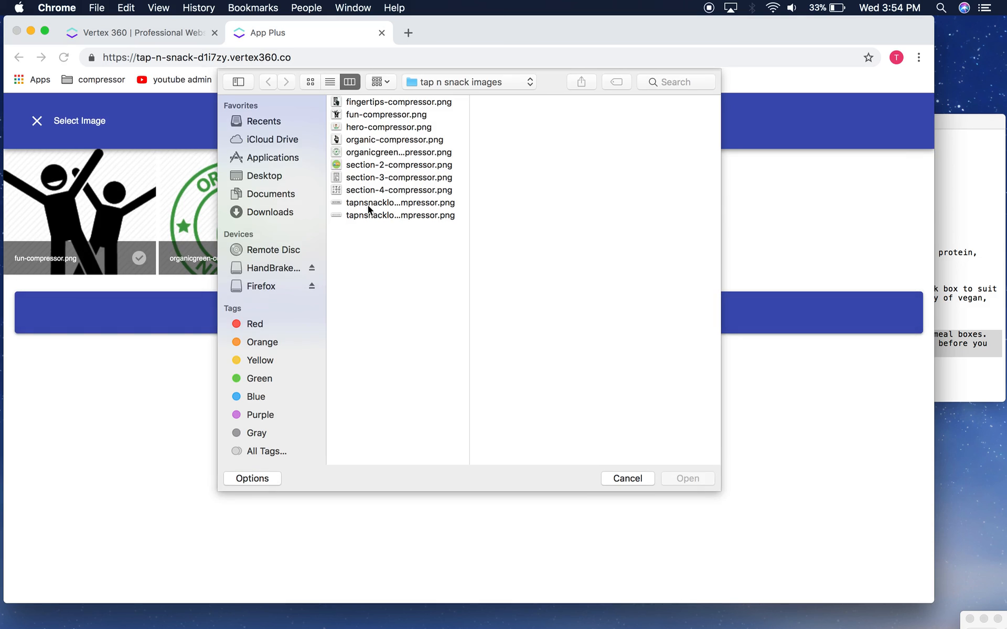
pyautogui.click(384, 163)
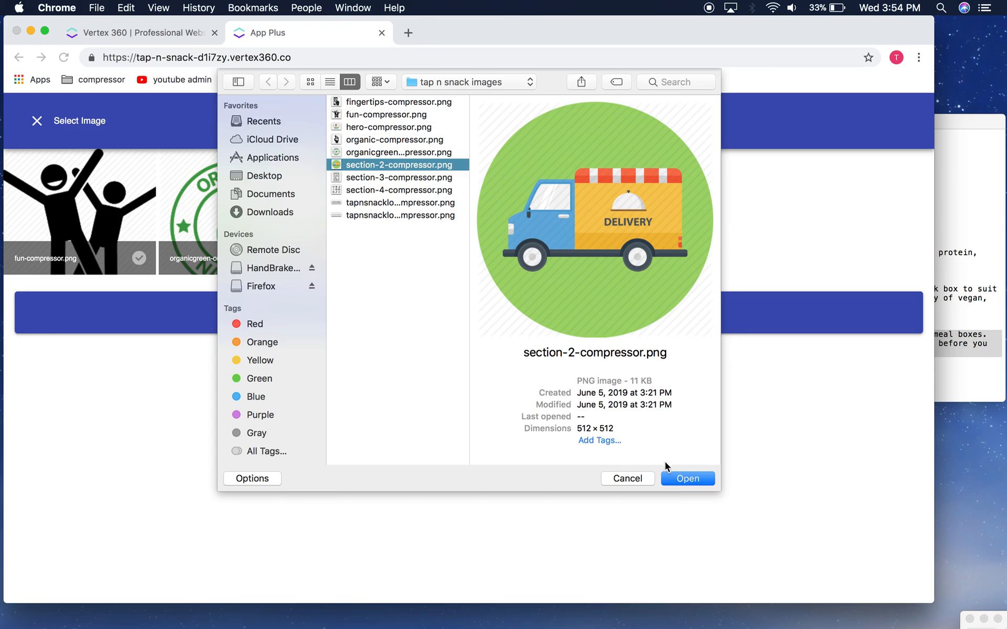
pyautogui.click(678, 483)
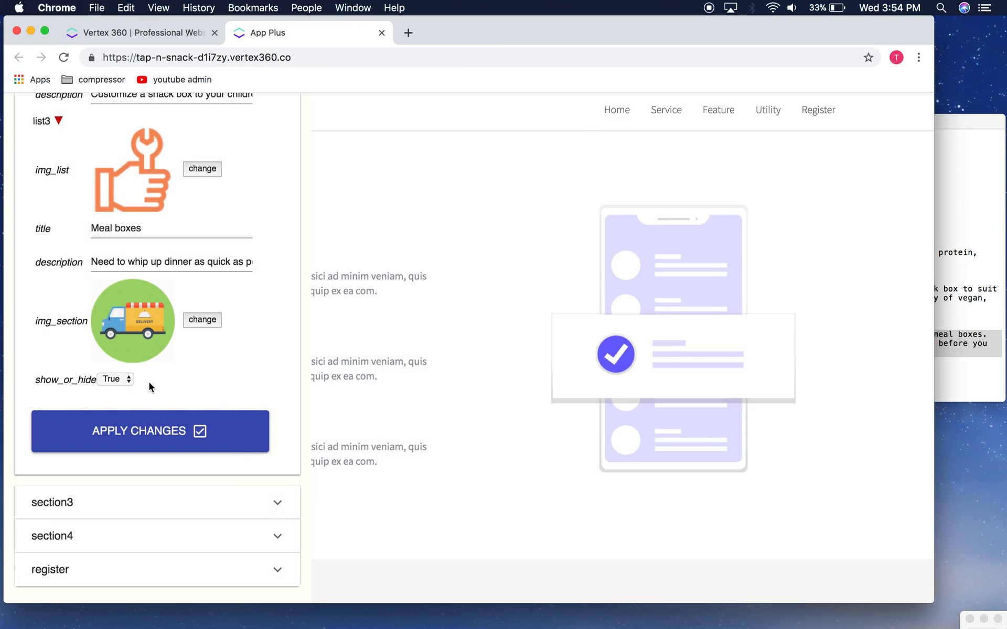
pyautogui.click(214, 418)
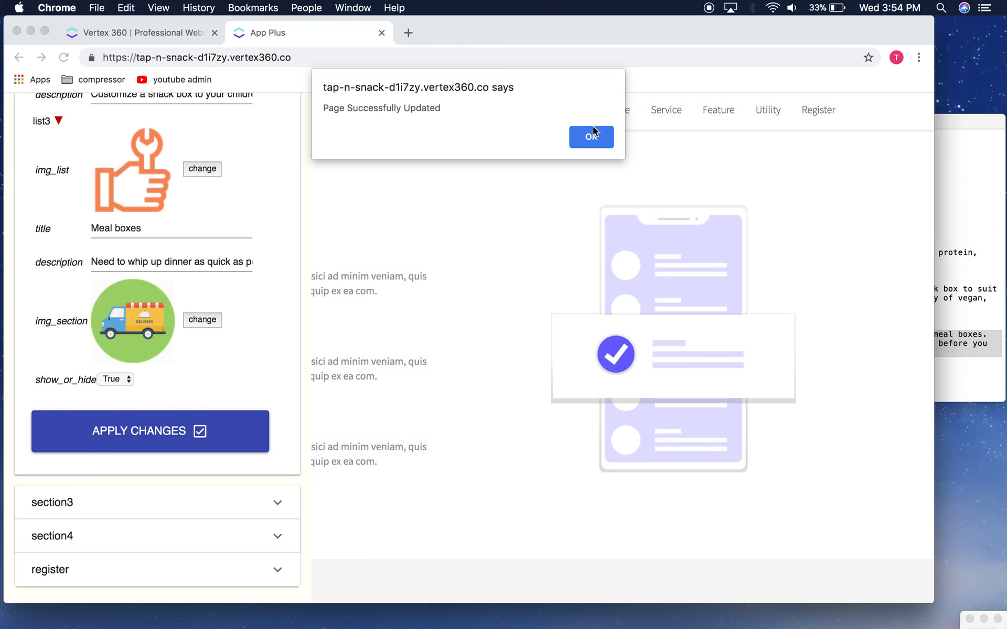
pyautogui.click(592, 136)
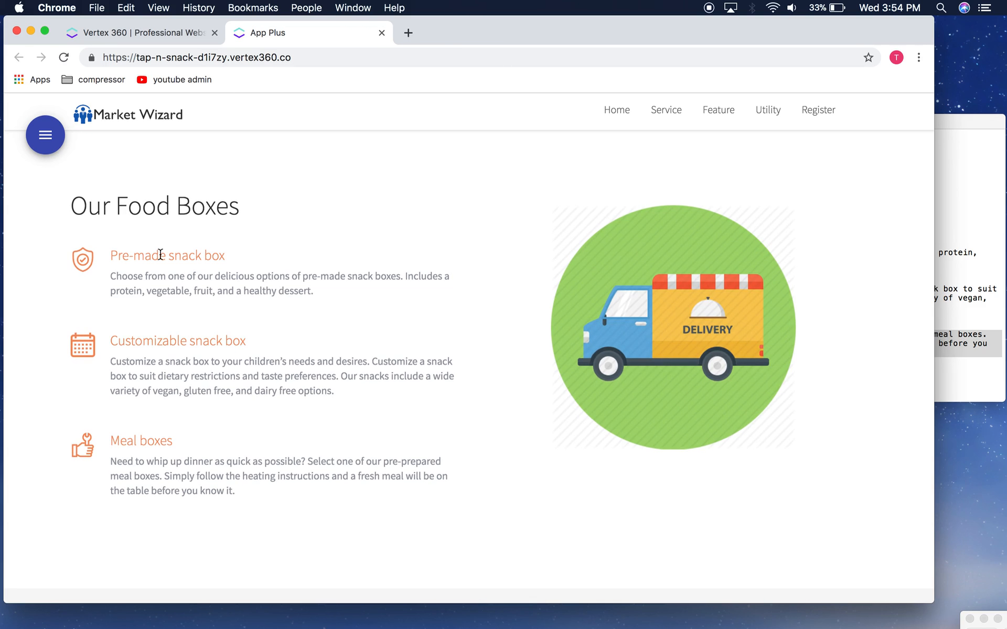
# Step: Check the updated Our Food Boxes section on the page and open section3's settings in the page editor
pyautogui.moveTo(113, 260); pyautogui.dragTo(247, 267)
pyautogui.click(244, 268)
pyautogui.scroll(10, 354, 338)
pyautogui.scroll(-14, 355, 338)
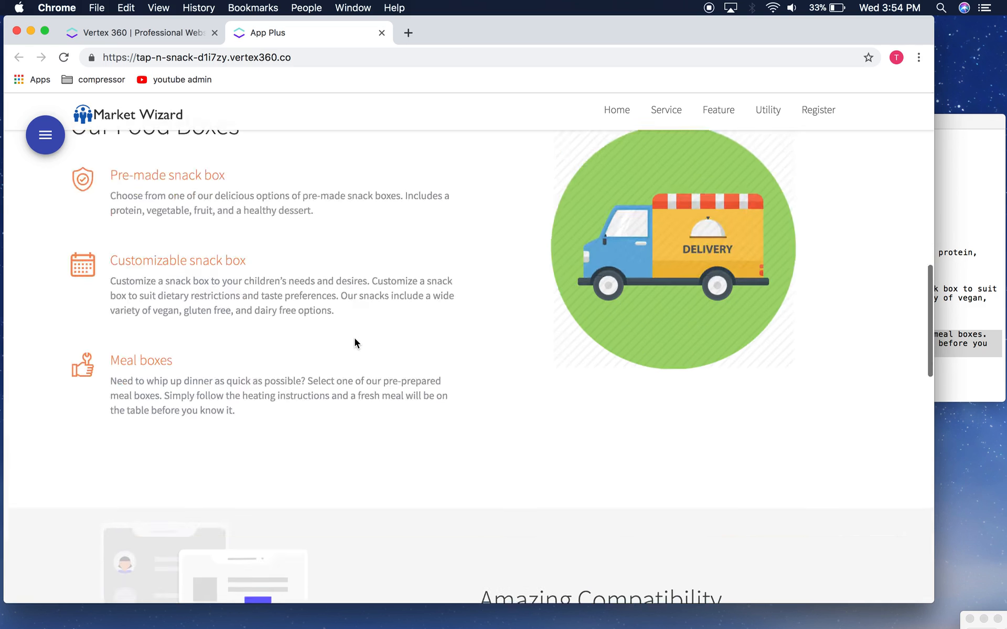
pyautogui.click(50, 132)
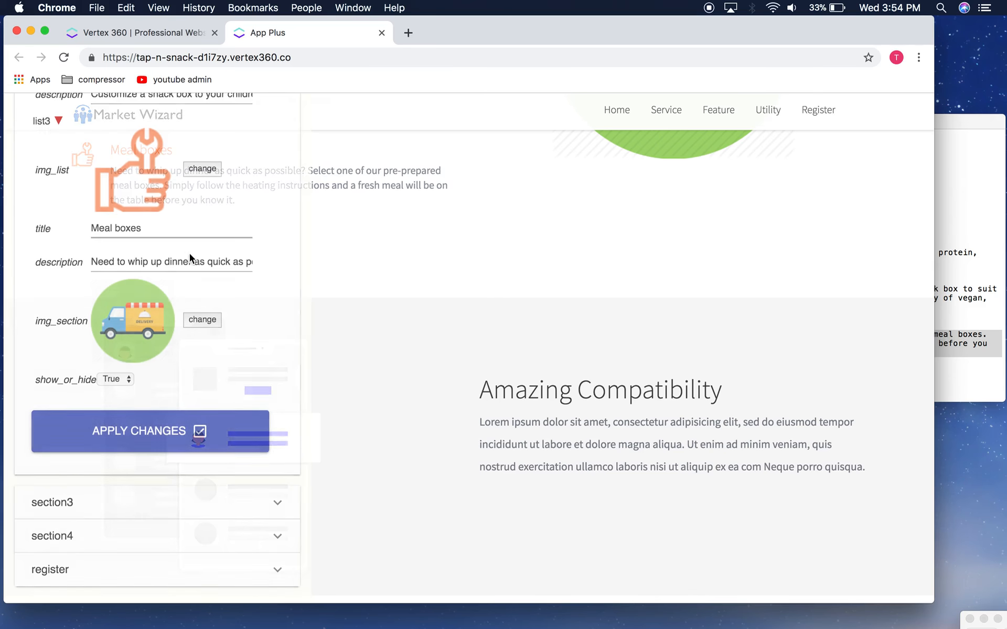
pyautogui.click(135, 494)
pyautogui.scroll(-3, 249, 379)
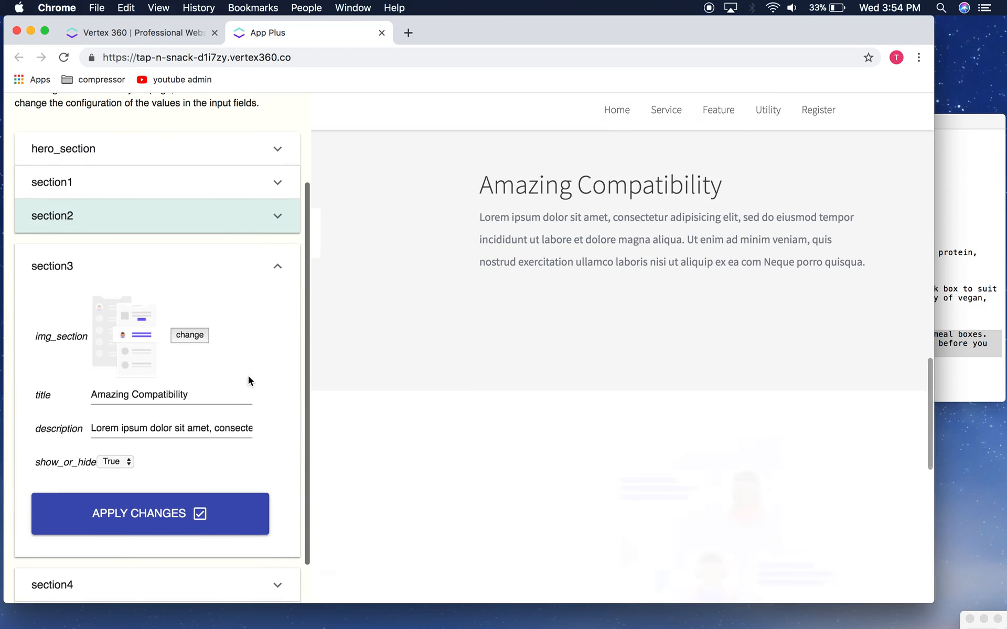
# Step: Replace section3's title with "Food at your doorstep with just the touch of a button" copied from the text document
pyautogui.click(969, 299)
pyautogui.scroll(-5, 826, 278)
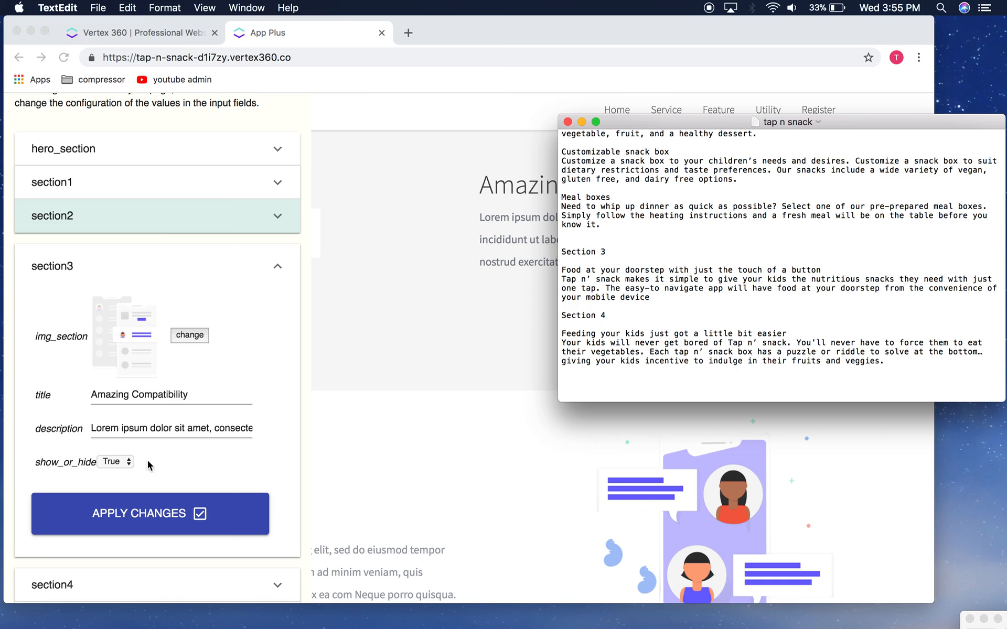
pyautogui.scroll(-2, 148, 465)
pyautogui.scroll(3, 90, 572)
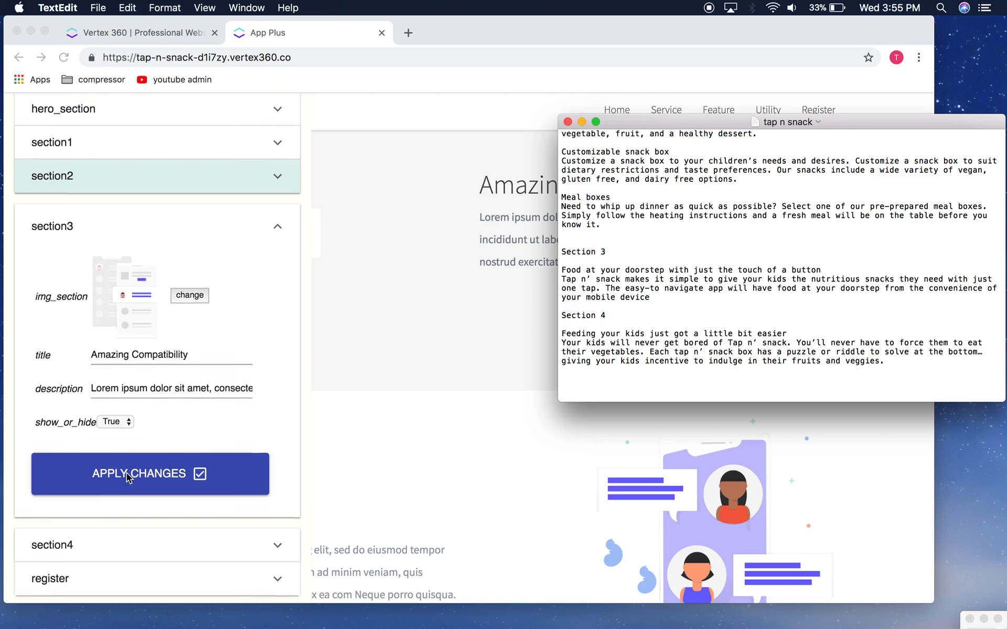
pyautogui.scroll(3, 759, 295)
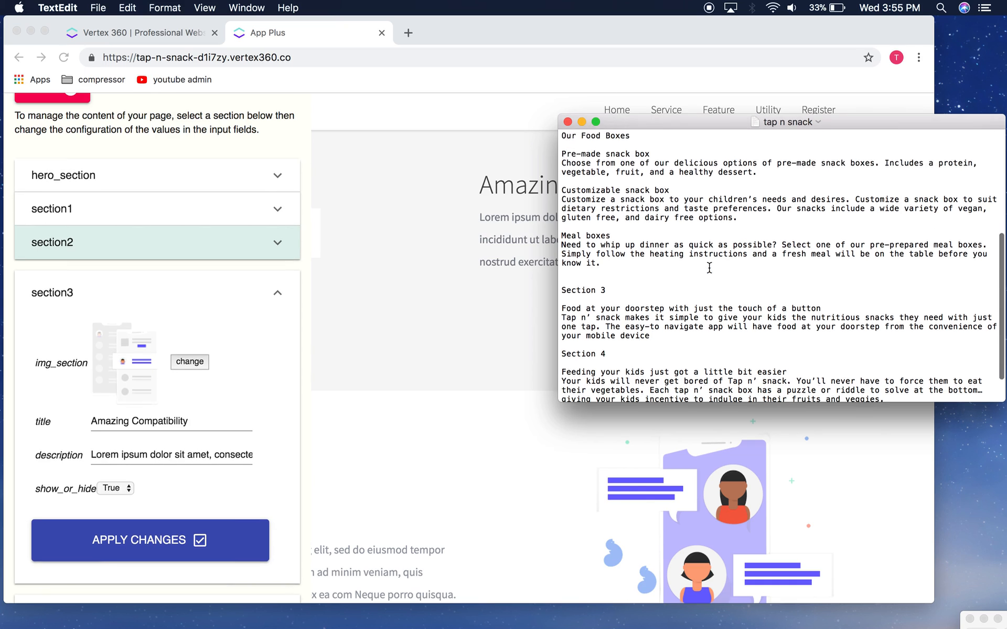
pyautogui.scroll(-3, 649, 320)
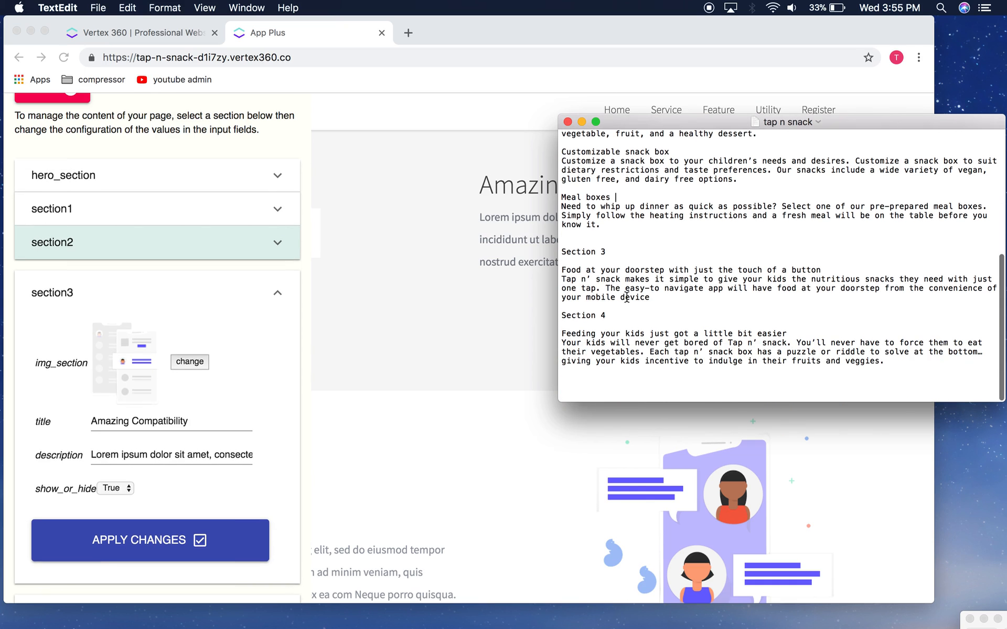
pyautogui.moveTo(826, 270); pyautogui.dragTo(559, 271)
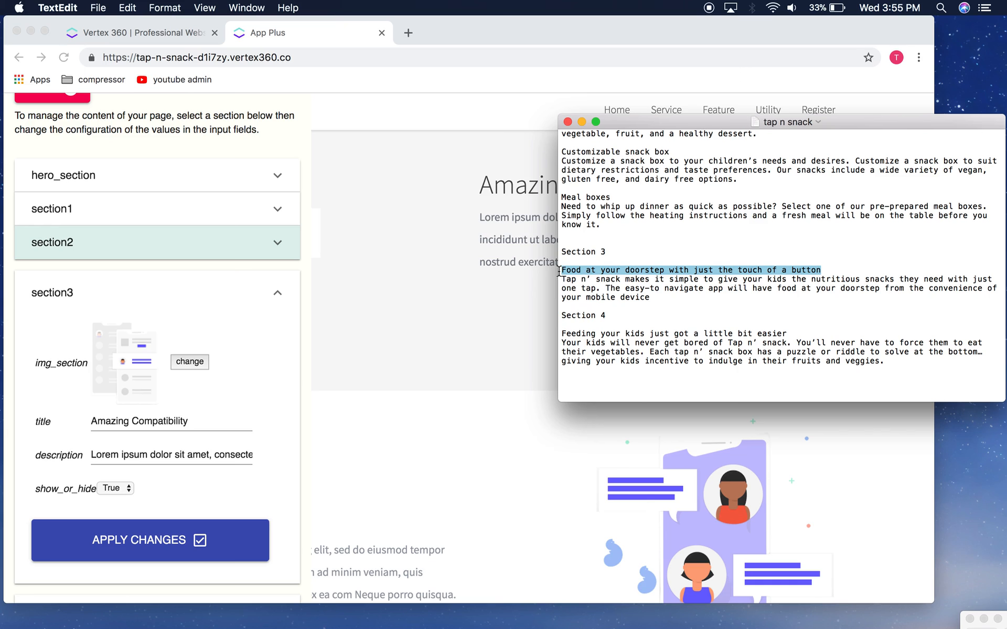
pyautogui.press('super+c')
pyautogui.tripleClick(179, 416)
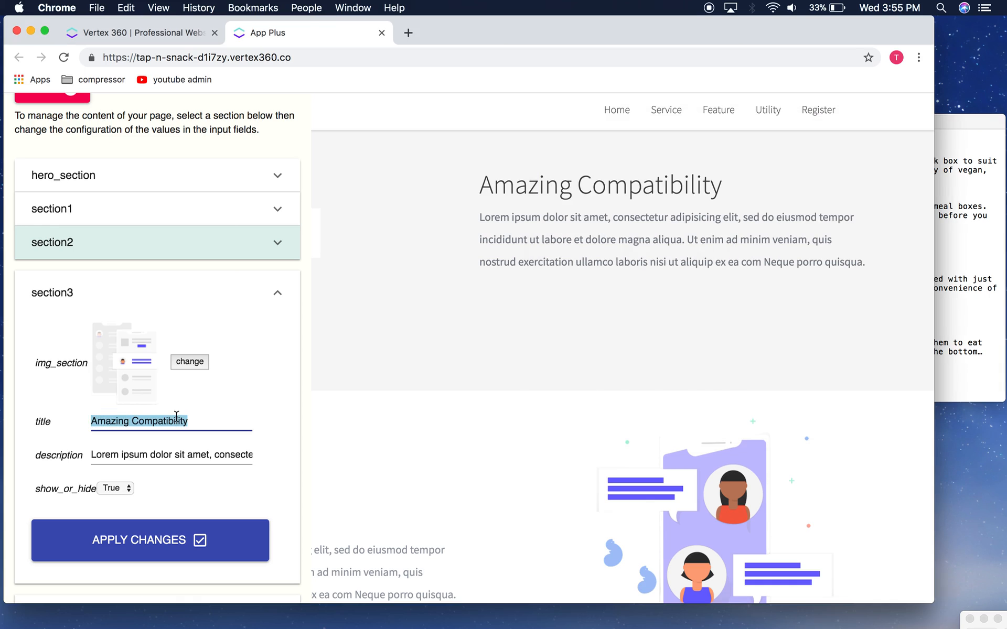
pyautogui.press('super+v')
# Step: Replace section3's description with the full paragraph starting "Tap n' snack makes it simple to give your kids the nutritious snacks" from the text document
pyautogui.click(940, 237)
pyautogui.click(940, 237)
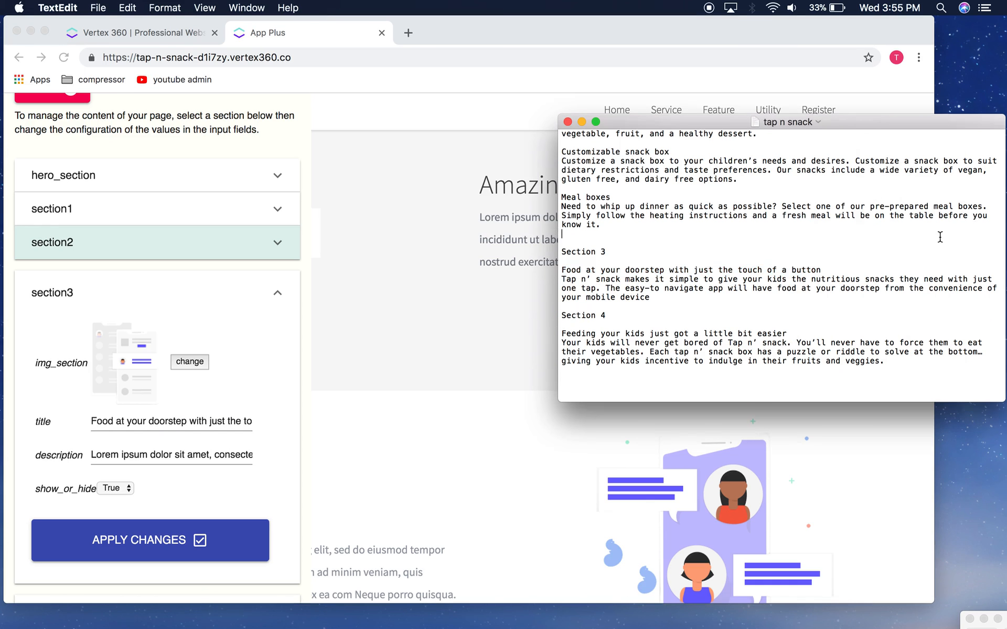
pyautogui.moveTo(679, 296); pyautogui.dragTo(556, 283)
pyautogui.press('super+c')
pyautogui.click(152, 460)
pyautogui.tripleClick(152, 460)
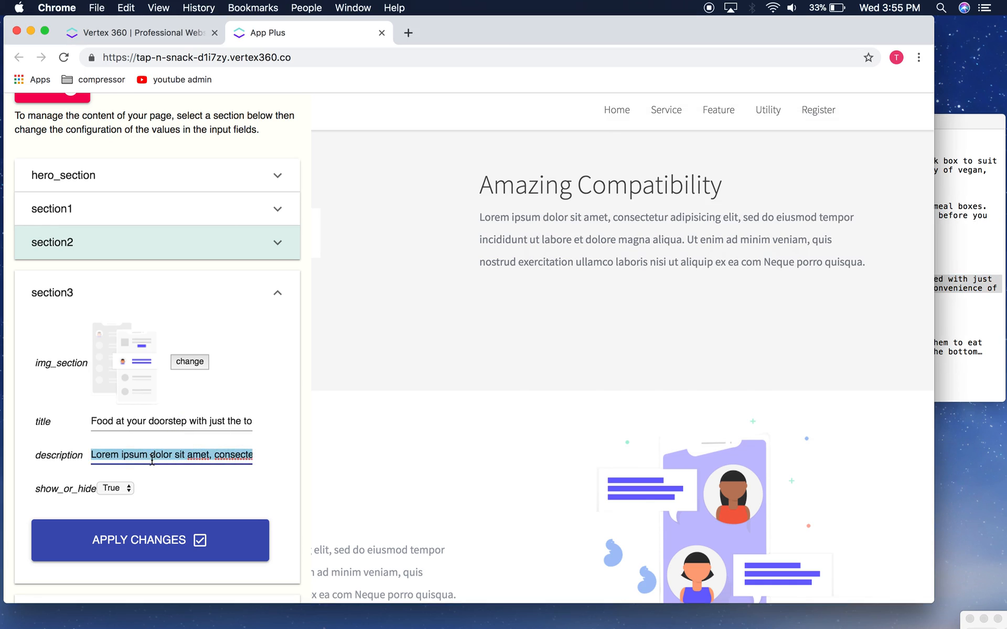
pyautogui.press('super+v')
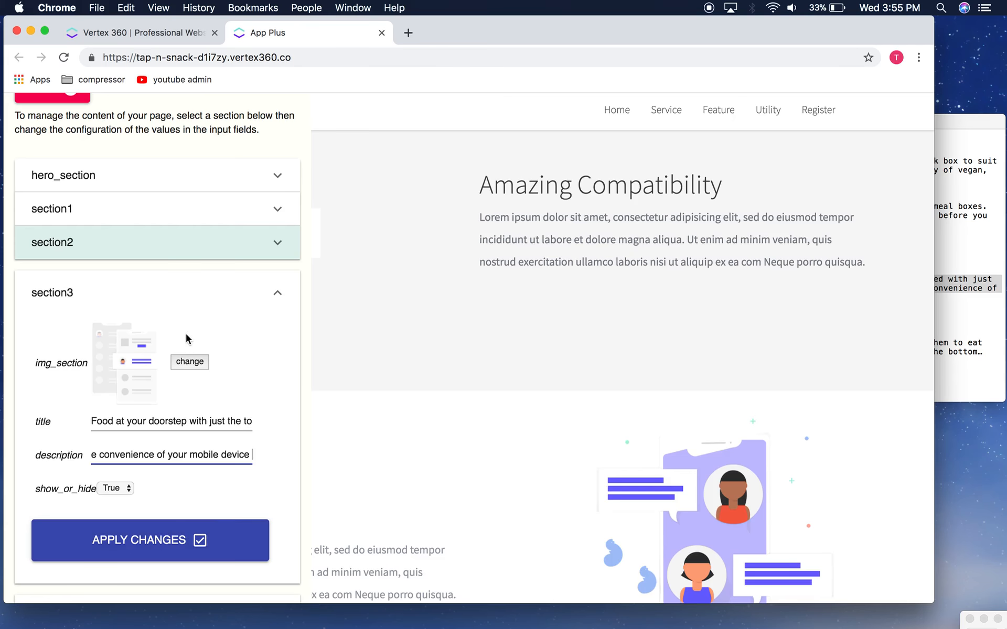
# Step: Upload section-3-compressor.png as section3's image and apply the section's changes
pyautogui.click(189, 362)
pyautogui.click(410, 333)
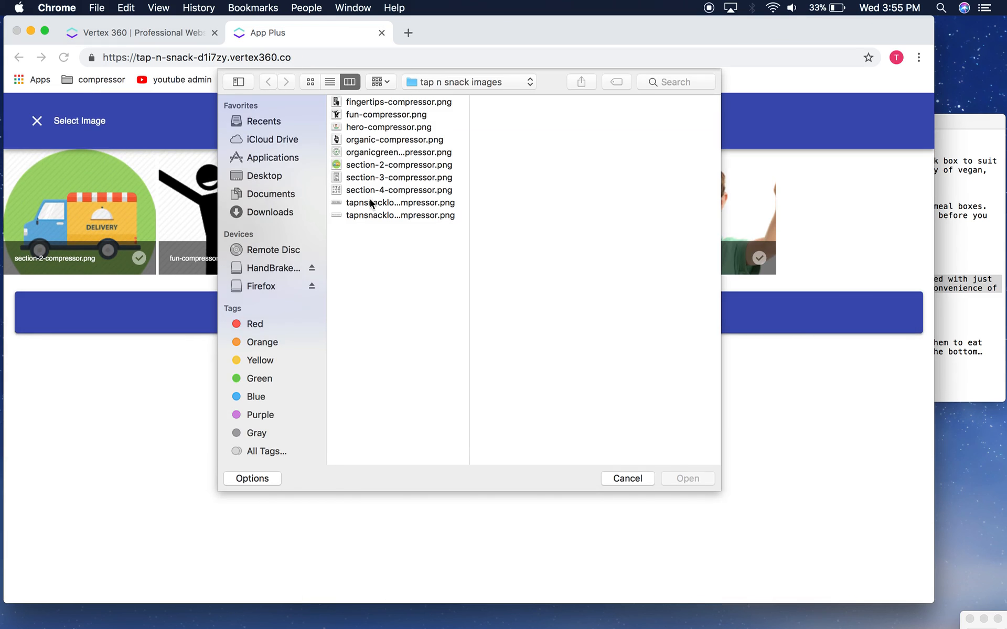
pyautogui.click(398, 178)
pyautogui.click(686, 479)
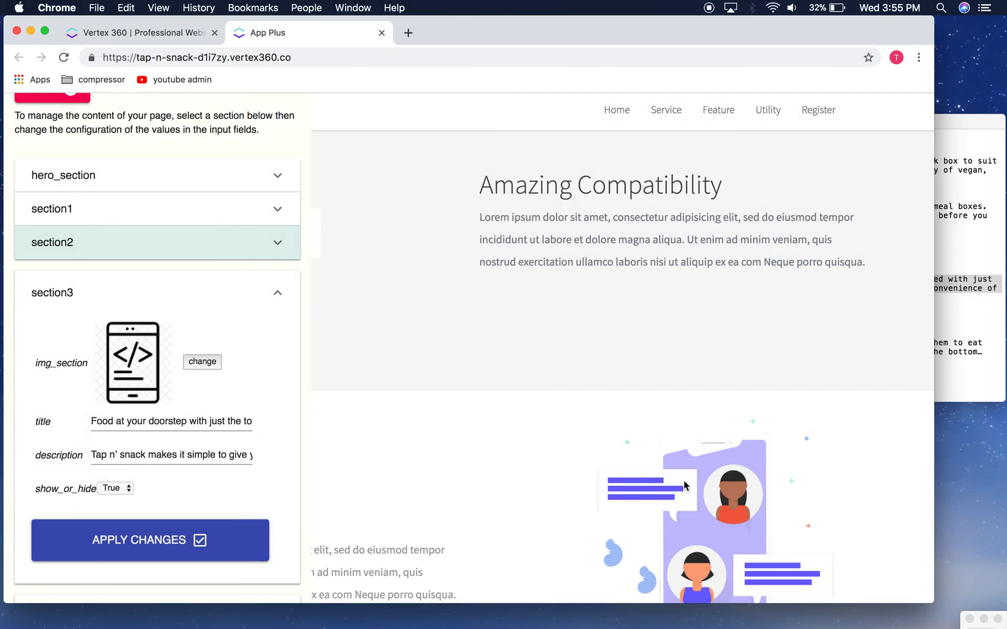
pyautogui.click(198, 539)
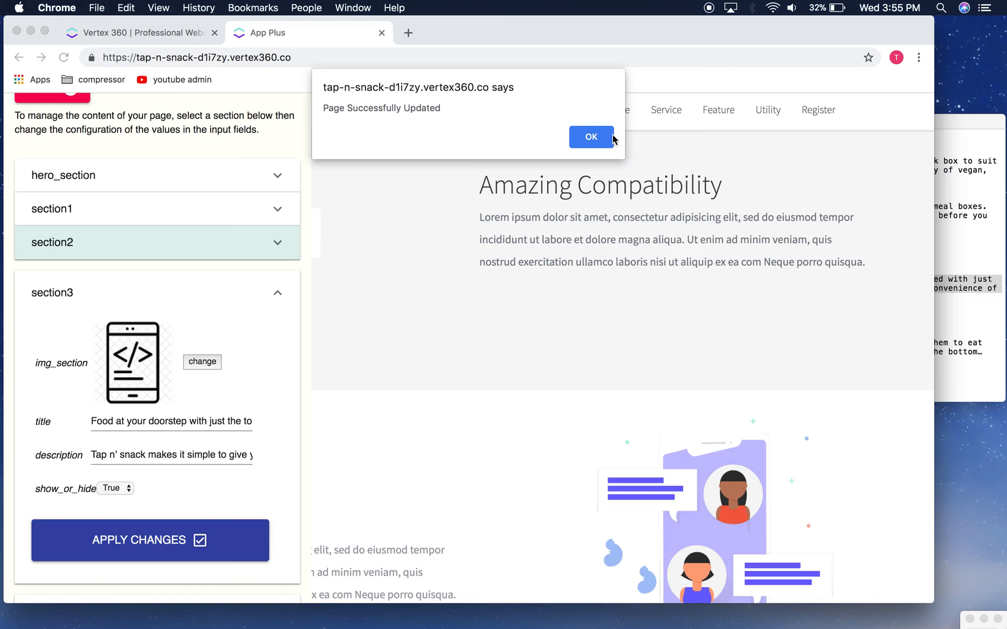
pyautogui.click(603, 135)
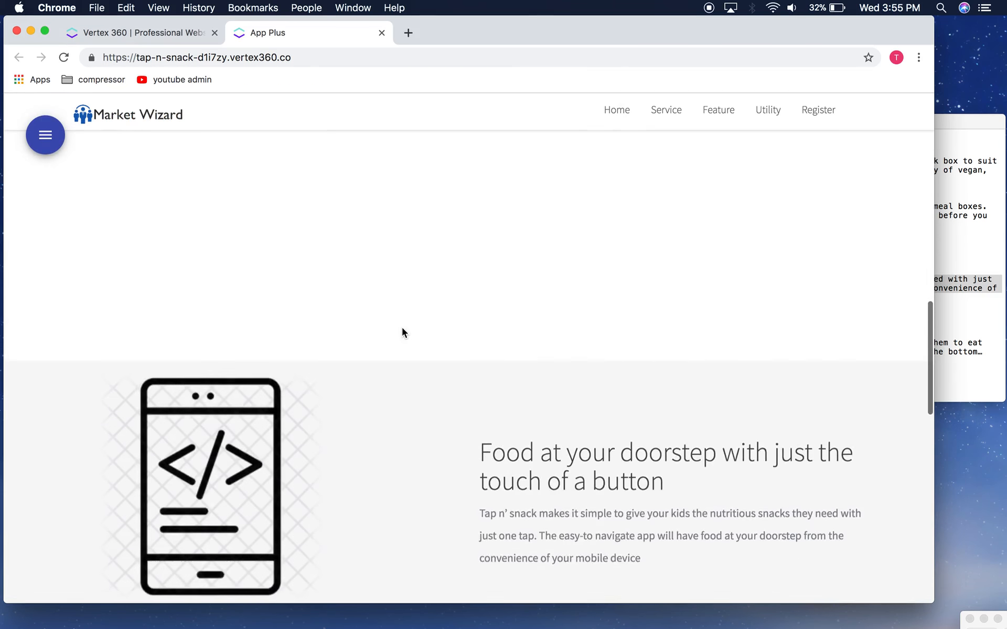
# Step: Review the landing page's sections from the hero down to section3 and test the hero's Learn More link
pyautogui.scroll(-10, 402, 331)
pyautogui.scroll(5, 402, 332)
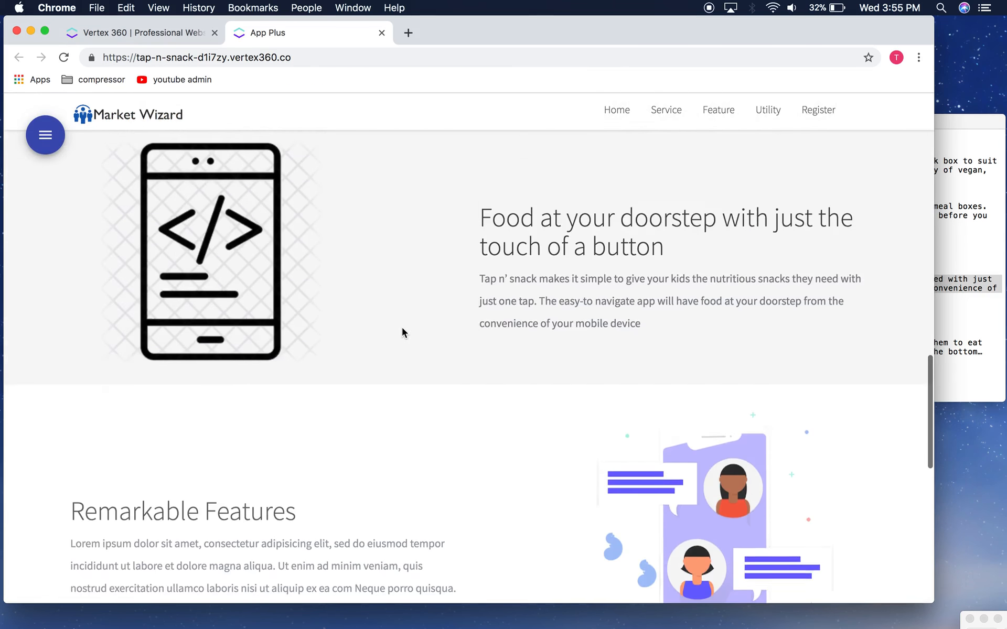
pyautogui.scroll(10, 402, 332)
pyautogui.scroll(-5, 622, 306)
pyautogui.scroll(-5, 623, 306)
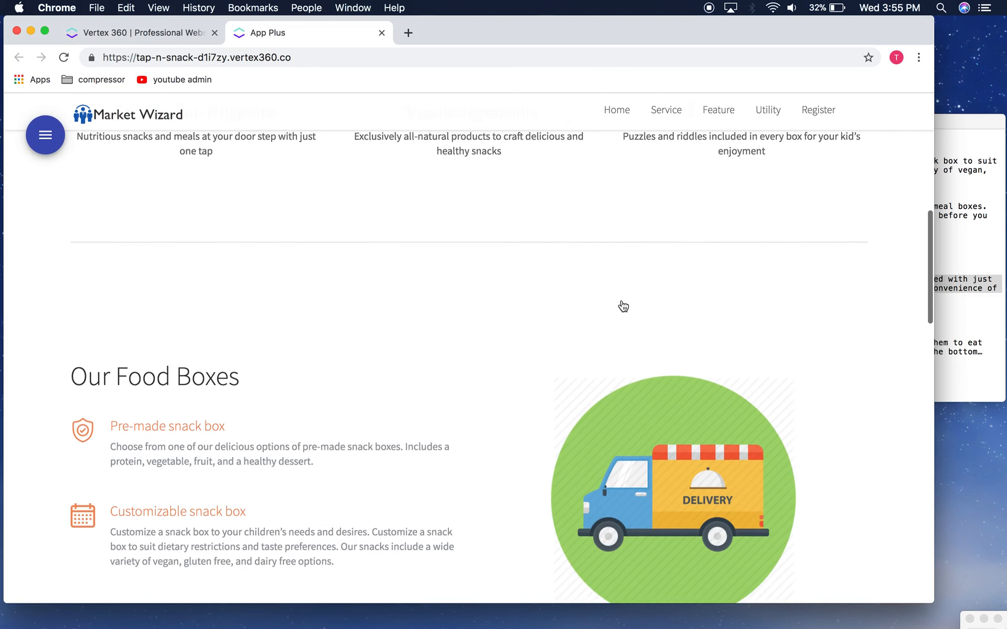
pyautogui.scroll(-4, 623, 304)
pyautogui.scroll(14, 273, 375)
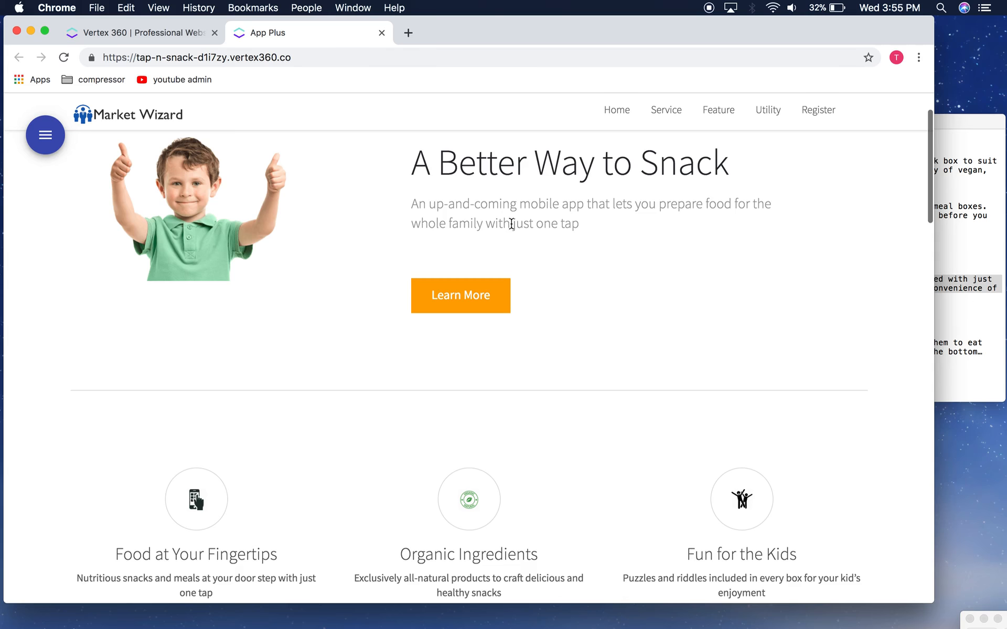
pyautogui.click(448, 296)
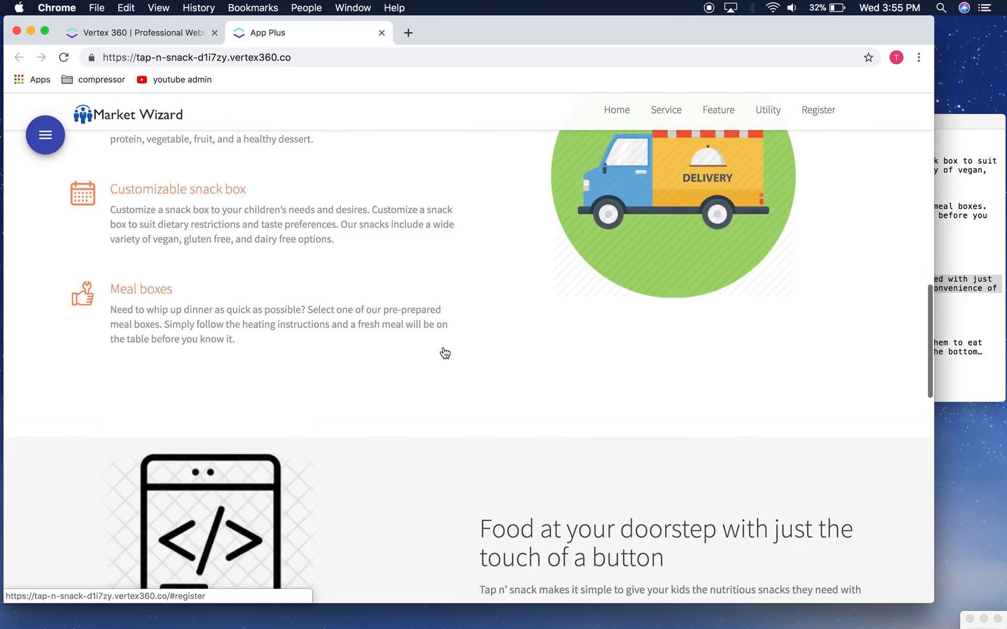
pyautogui.scroll(10, 444, 350)
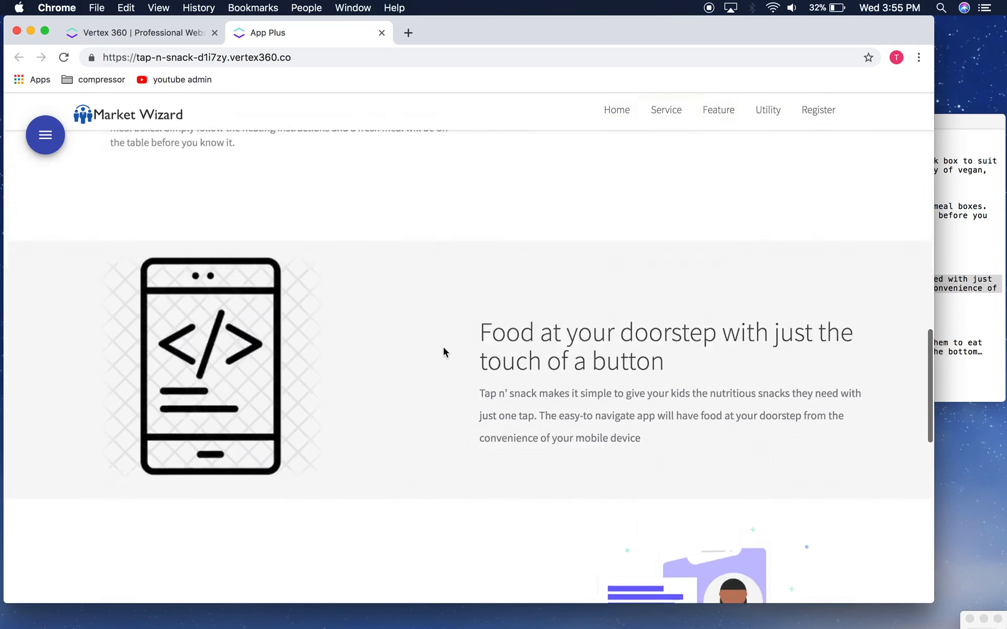
pyautogui.scroll(-6, 443, 347)
pyautogui.scroll(12, 105, 179)
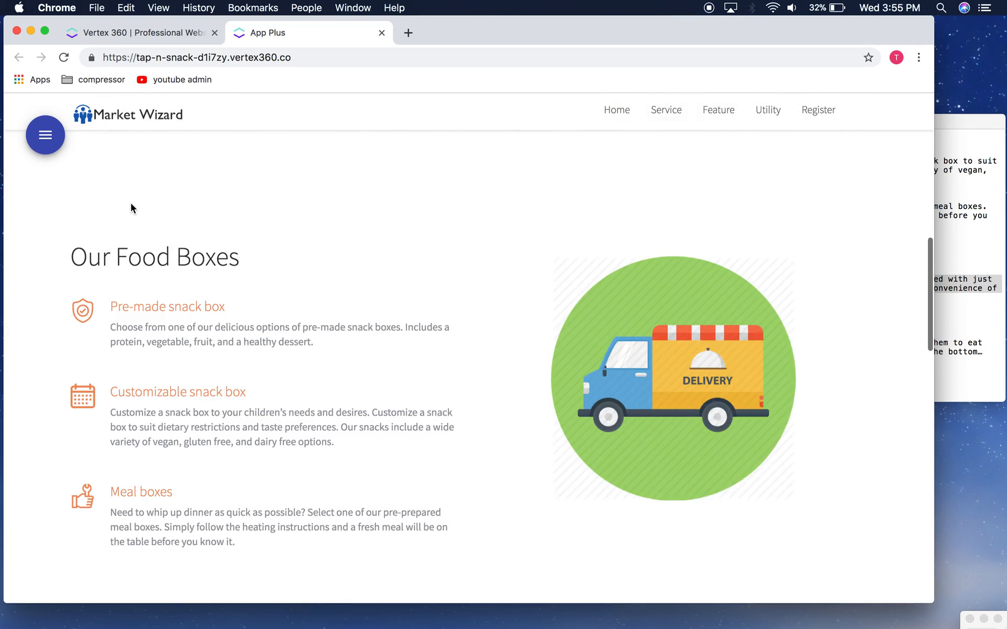
pyautogui.scroll(6, 141, 215)
# Step: Reopen the page editor and review the images, titles and descriptions of section1's three lists
pyautogui.click(50, 152)
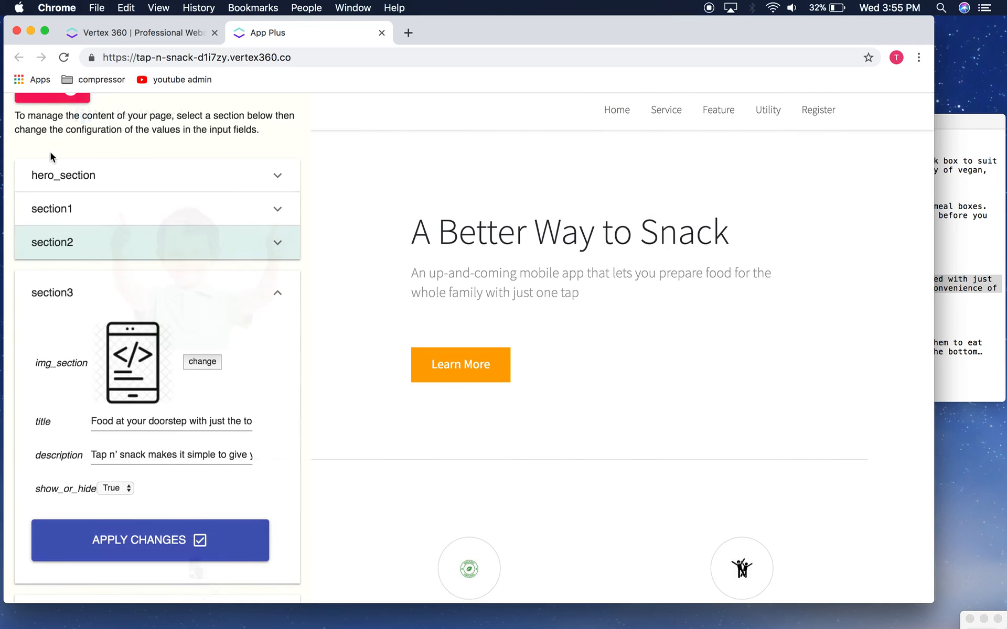
pyautogui.click(255, 298)
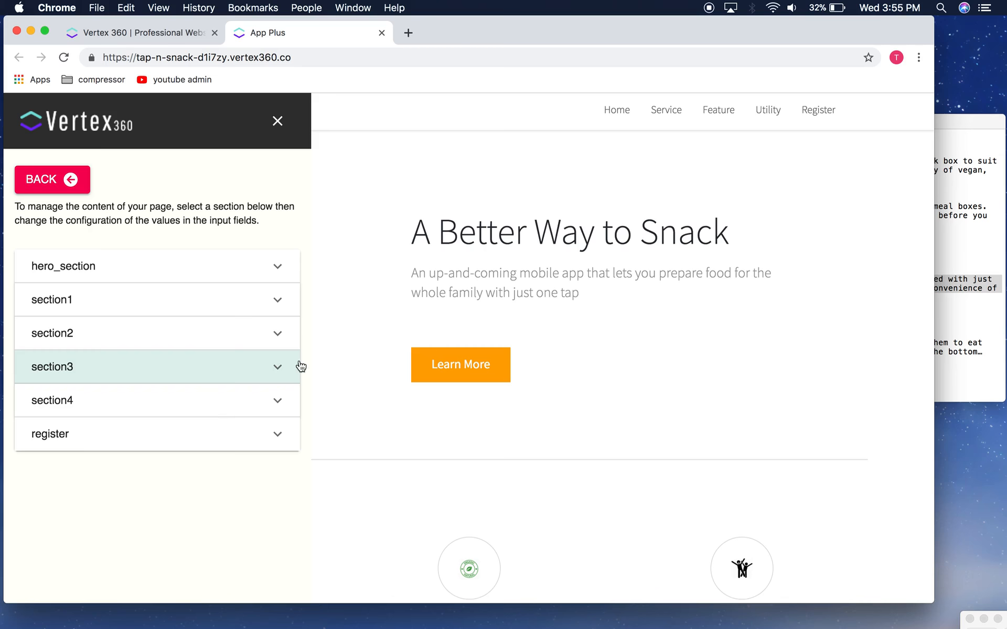
pyautogui.click(245, 309)
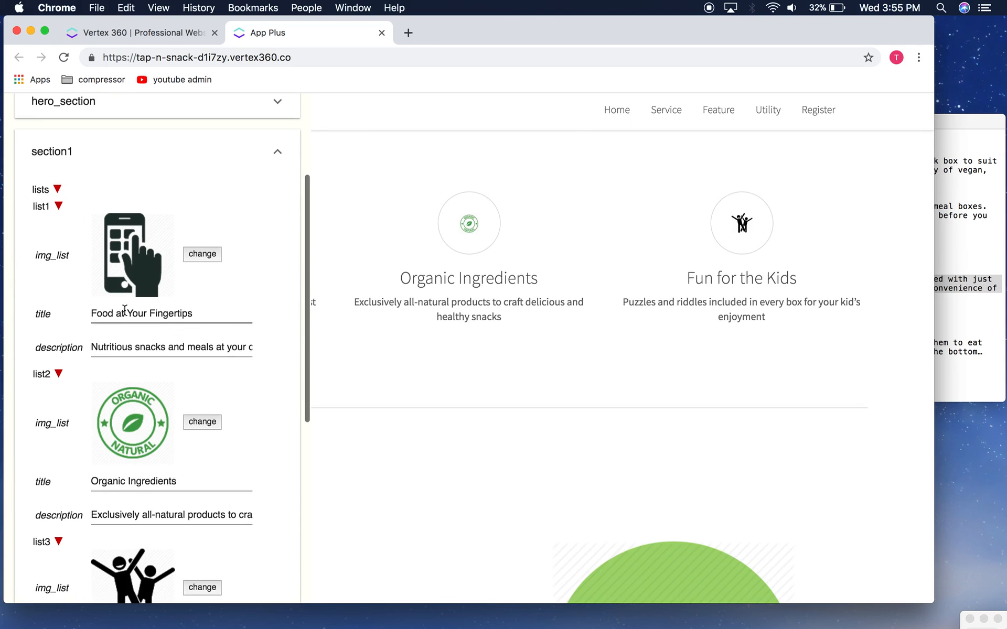
pyautogui.scroll(-3, 219, 407)
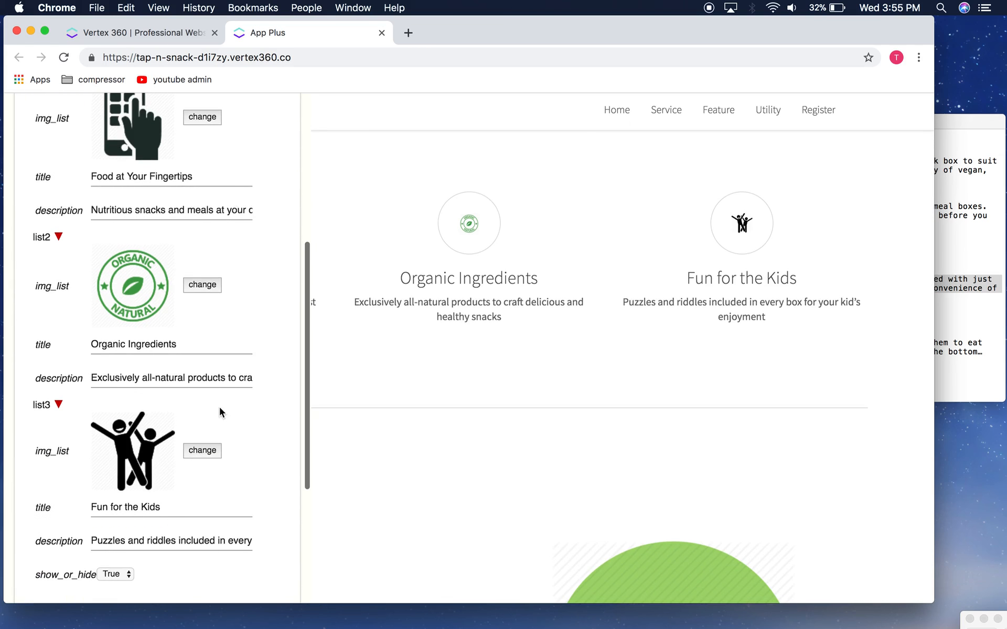
pyautogui.scroll(-3, 219, 407)
pyautogui.scroll(10, 210, 367)
# Step: Leave the page configuration and open the Global Configuration settings of the website
pyautogui.click(266, 317)
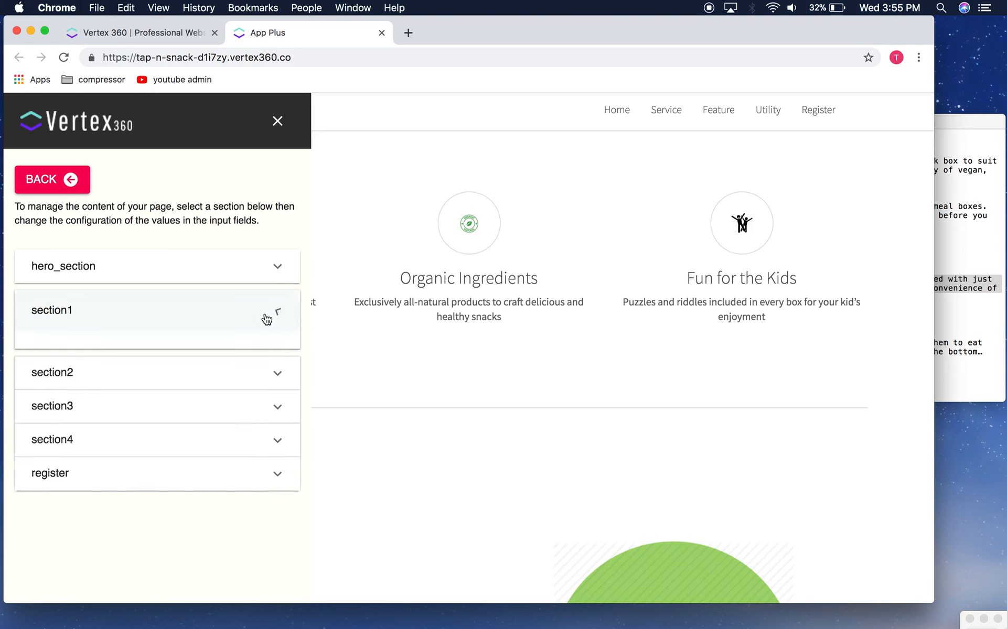
pyautogui.click(21, 183)
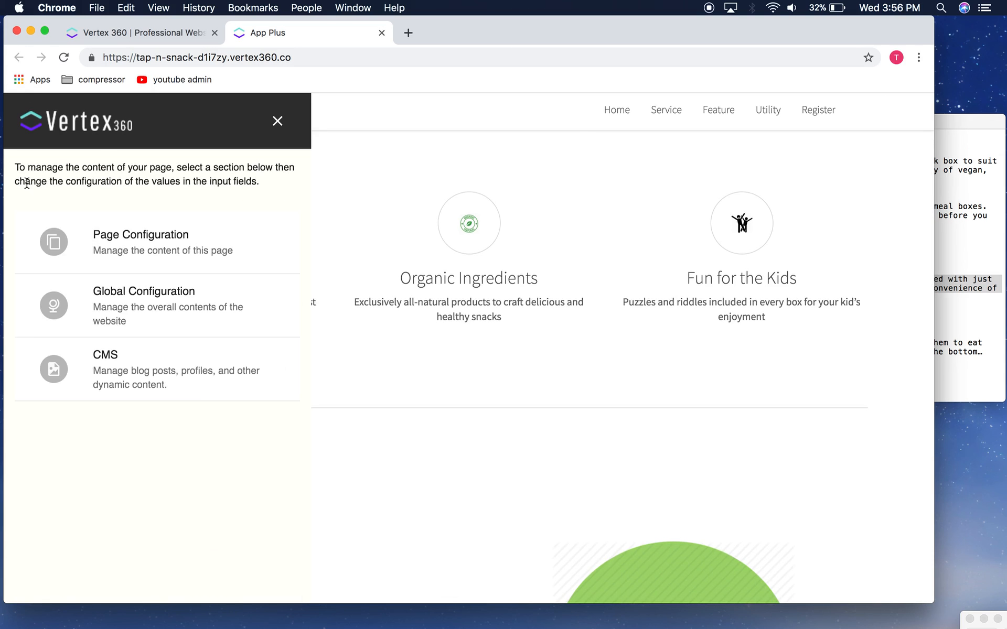
pyautogui.click(250, 308)
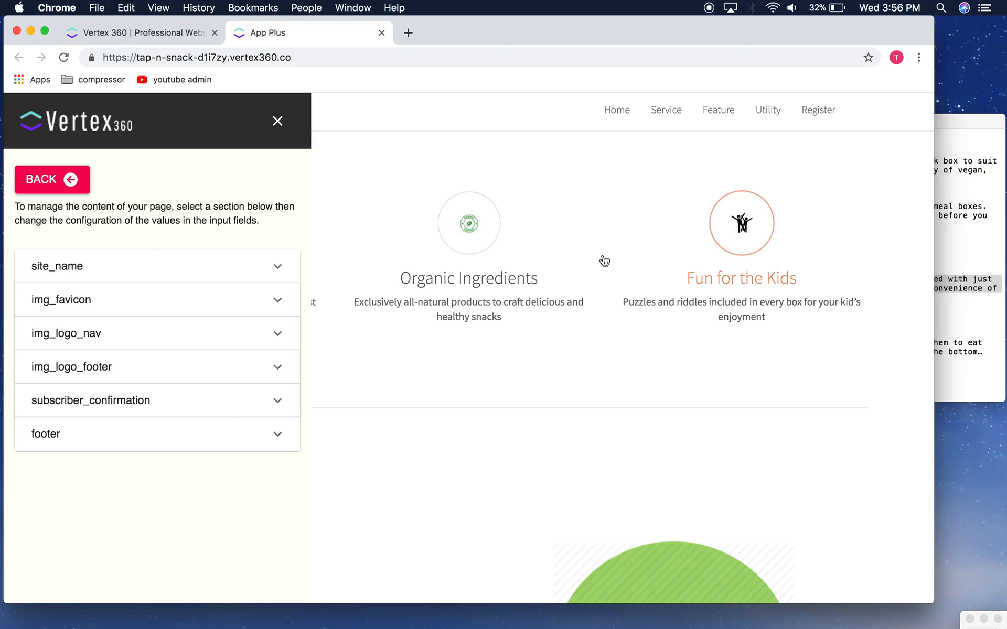
# Step: Set the website's site name to "Tap n' Snack", apply the change and reload the page
pyautogui.click(228, 272)
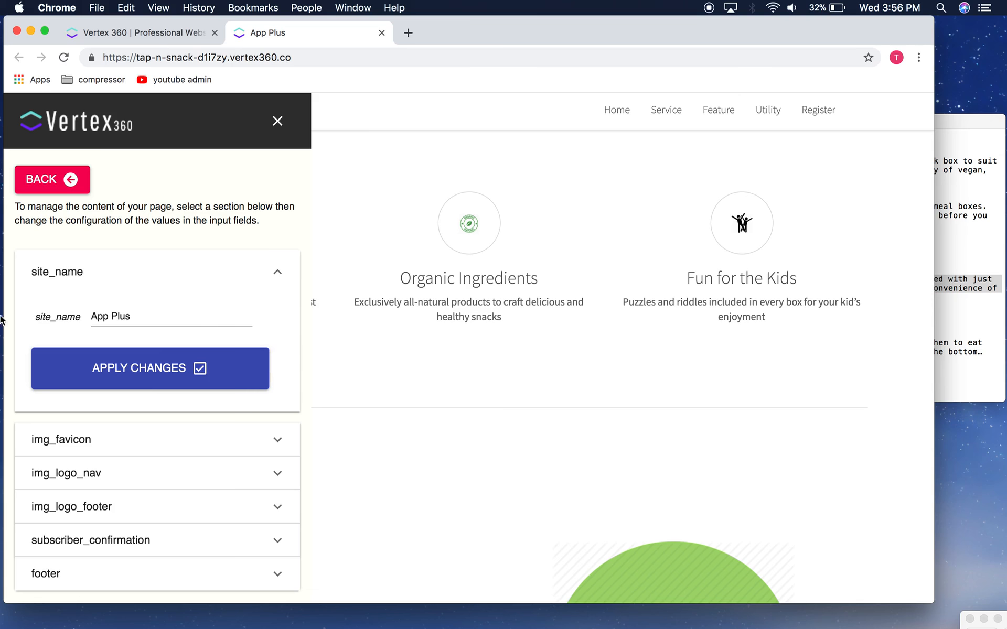
pyautogui.click(179, 322)
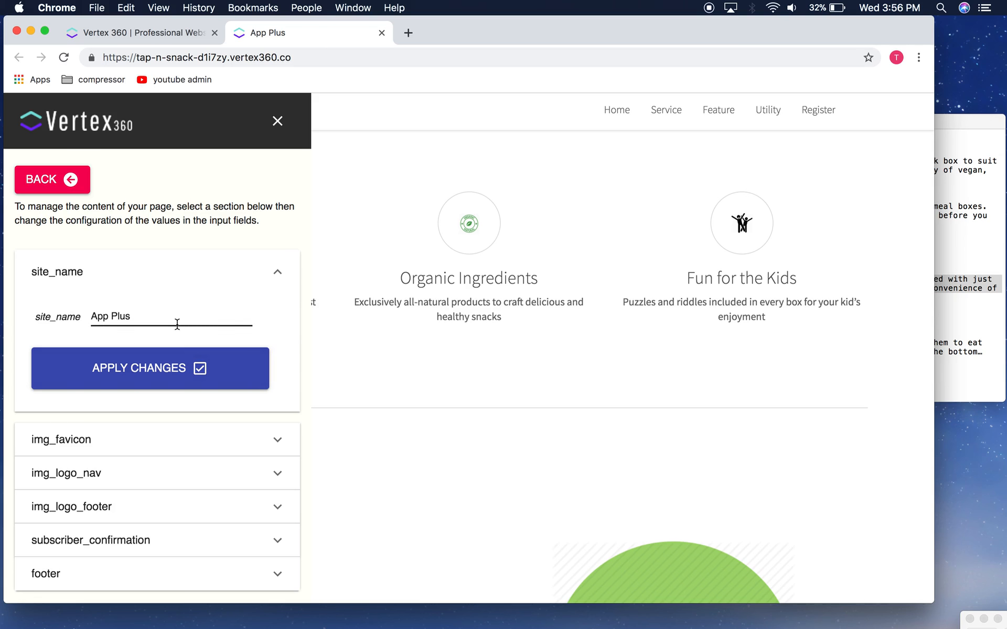
pyautogui.moveTo(130, 317); pyautogui.dragTo(92, 317)
pyautogui.click(108, 318)
pyautogui.moveTo(284, 40)
pyautogui.mouseDown()
pyautogui.moveTo(263, 31)
pyautogui.moveTo(298, 33)
pyautogui.mouseUp()
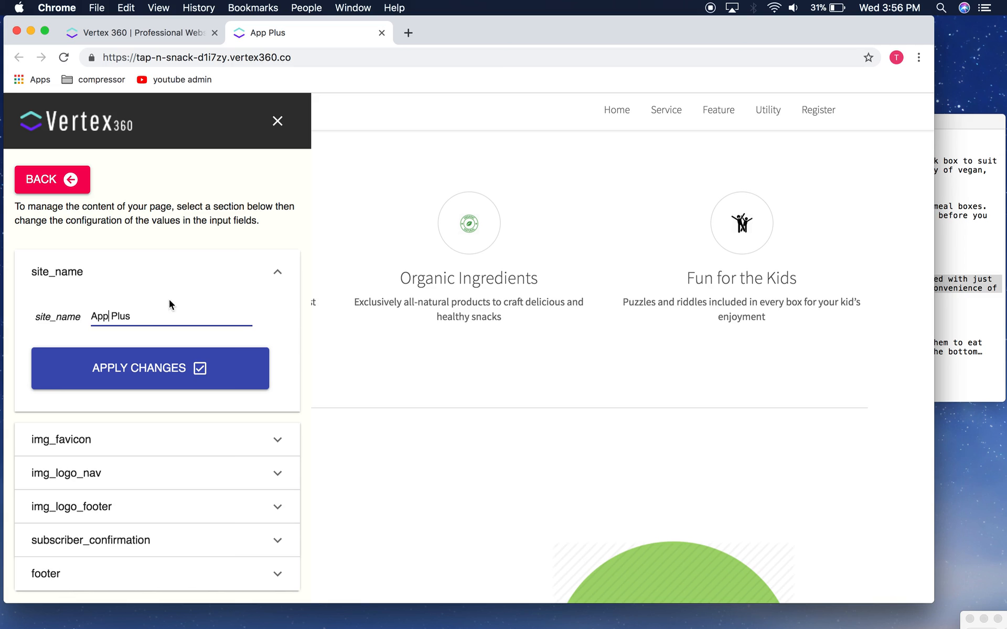
pyautogui.hotkey('alt', 'shift', 'Left')
pyautogui.hotkey('alt', 'shift', 'Left')
pyautogui.press('BackSpace')
pyautogui.scroll(-10, 470, 285)
pyautogui.scroll(8, 502, 293)
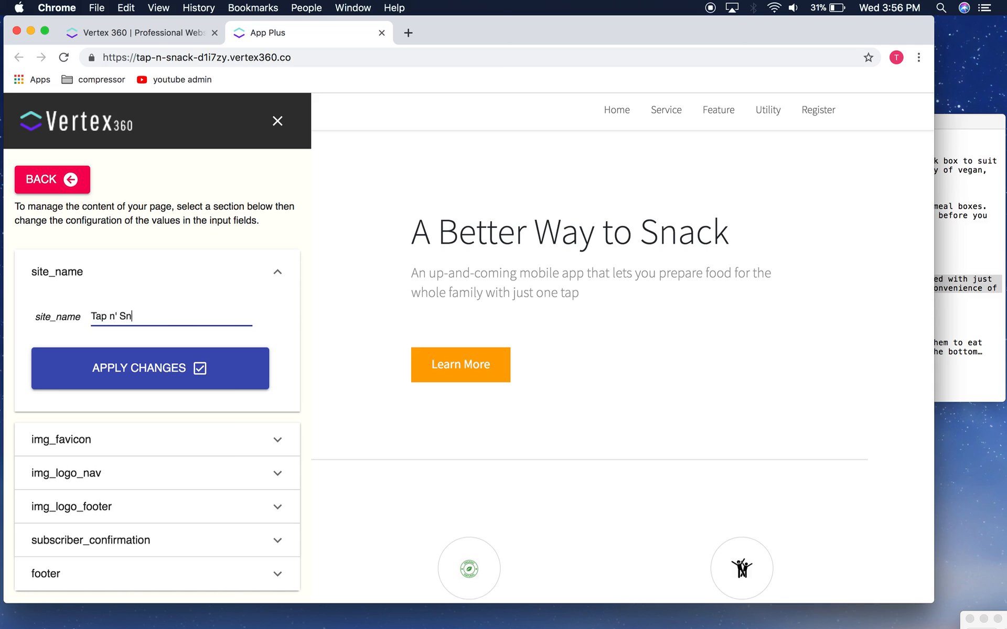
pyautogui.click(108, 378)
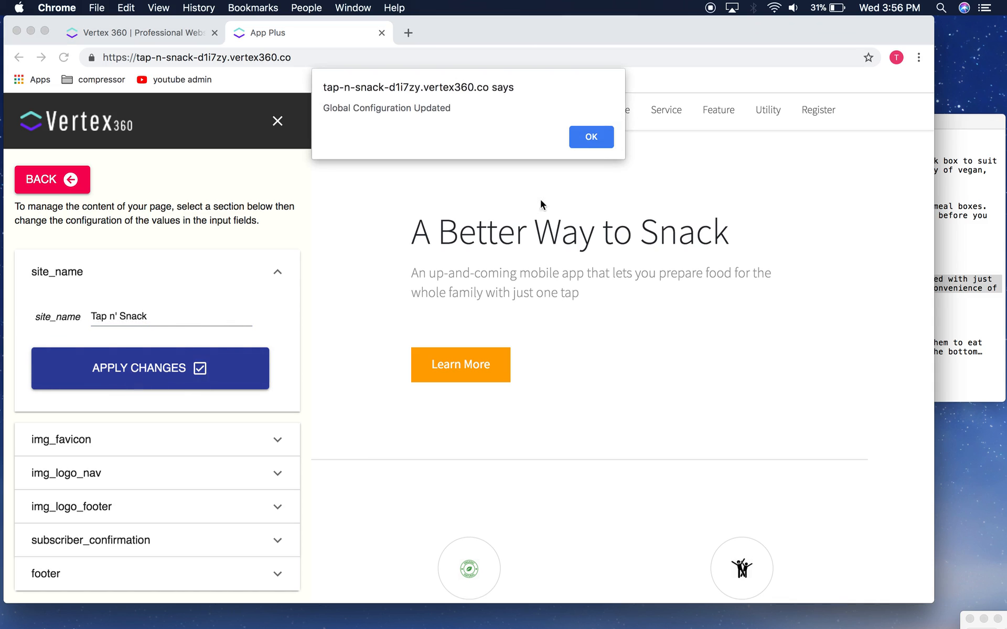
pyautogui.click(596, 142)
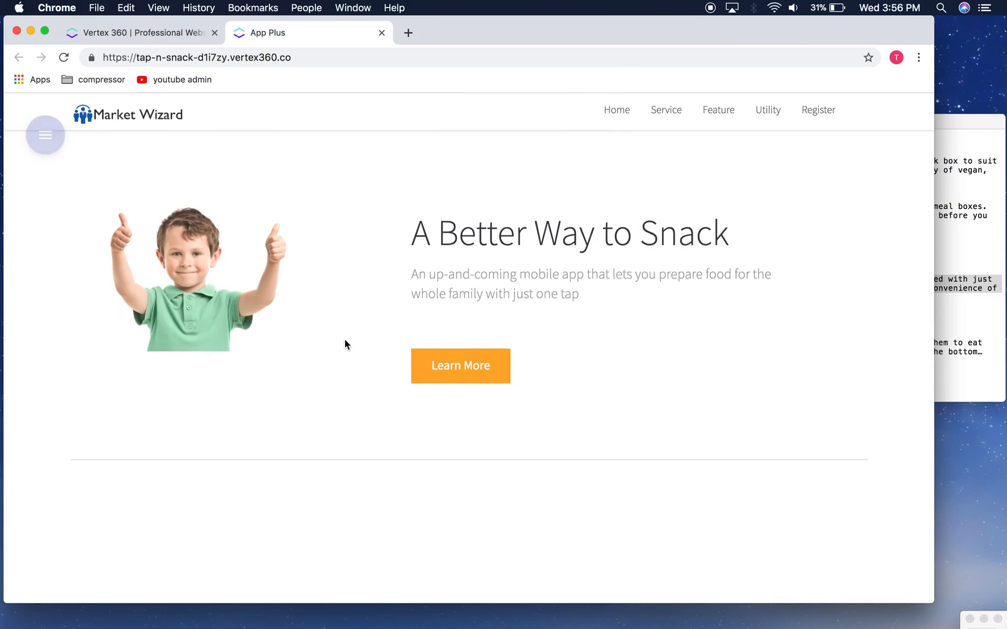
pyautogui.click(64, 57)
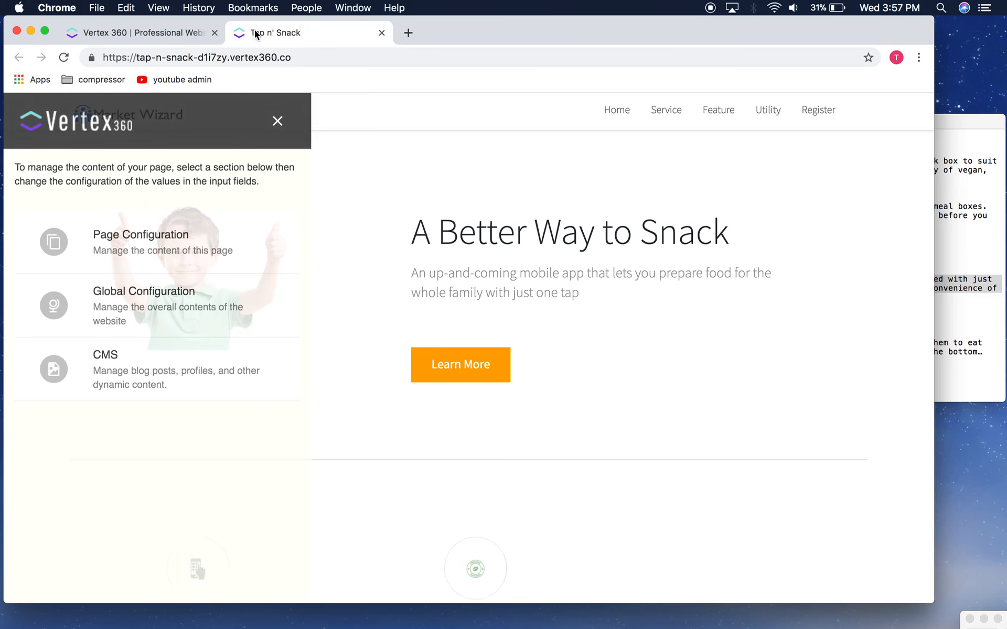
# Step: Upload organic-compressor.png as the website's favicon in the Global Configuration, apply the change and reload the page
pyautogui.click(131, 254)
pyautogui.click(102, 301)
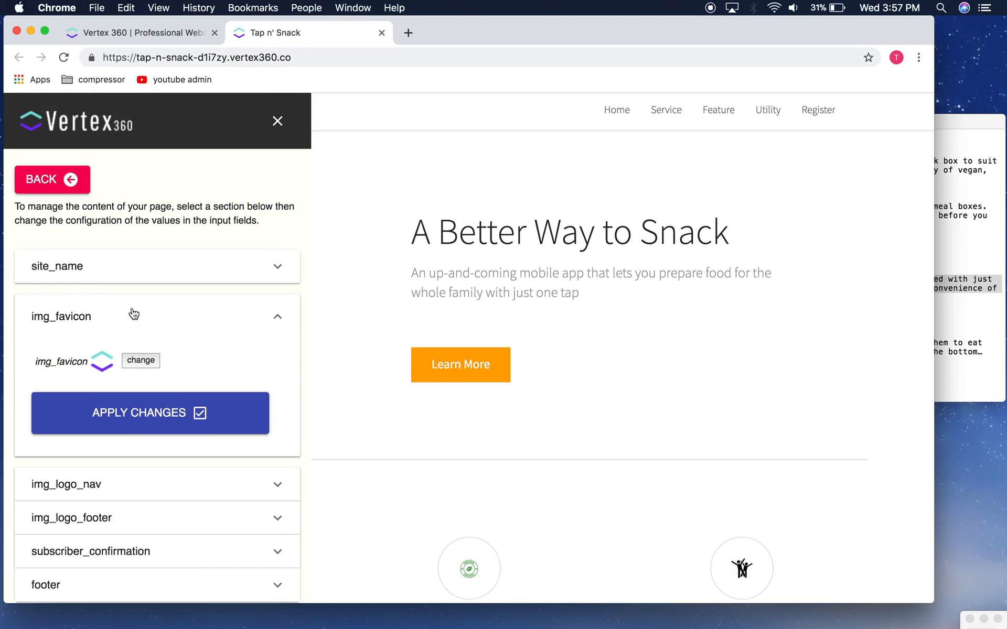
pyautogui.scroll(-1, 171, 329)
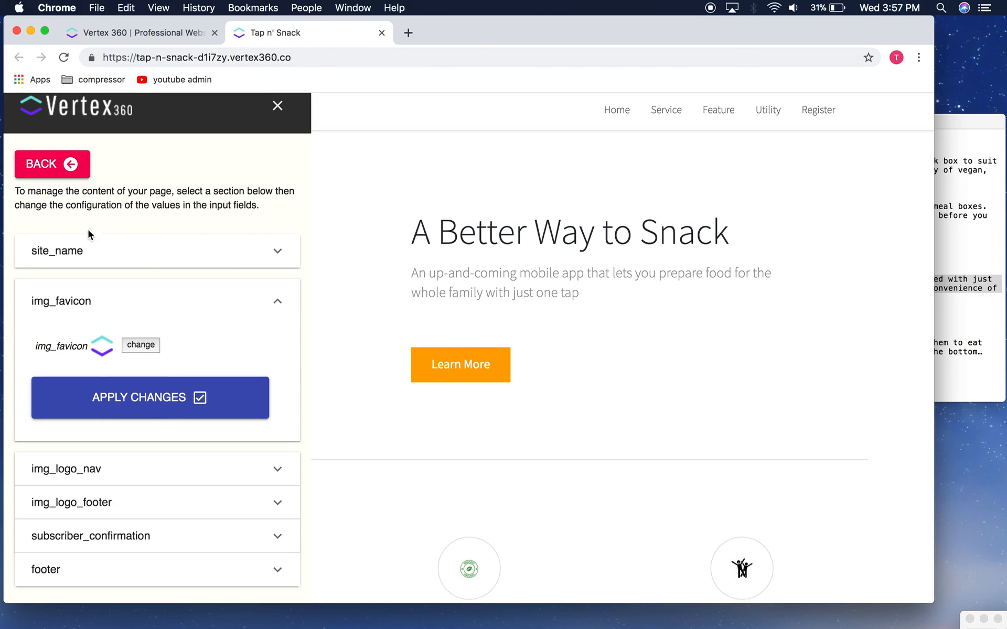
pyautogui.click(141, 345)
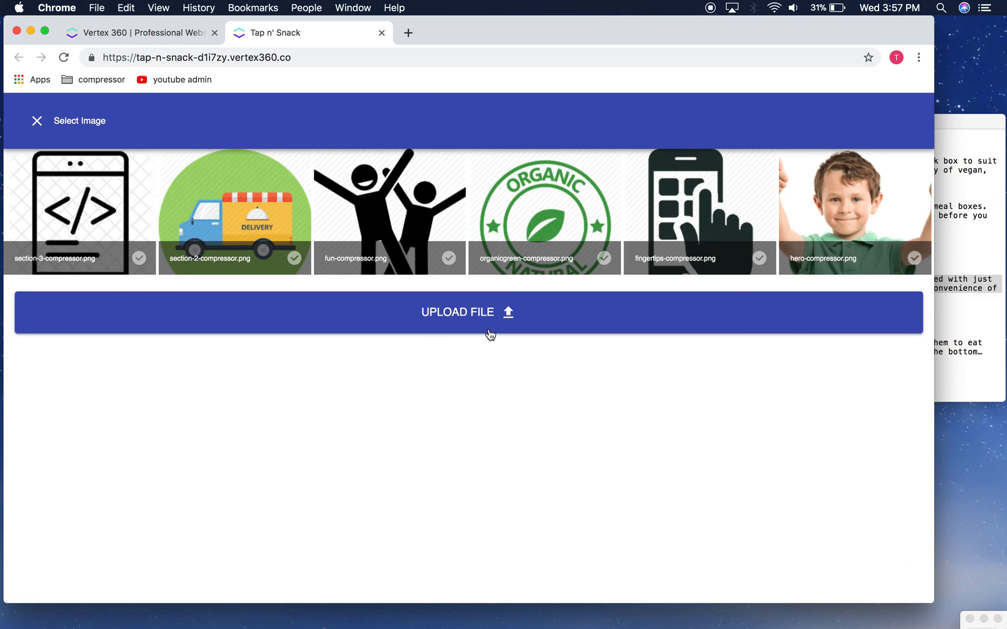
pyautogui.click(464, 315)
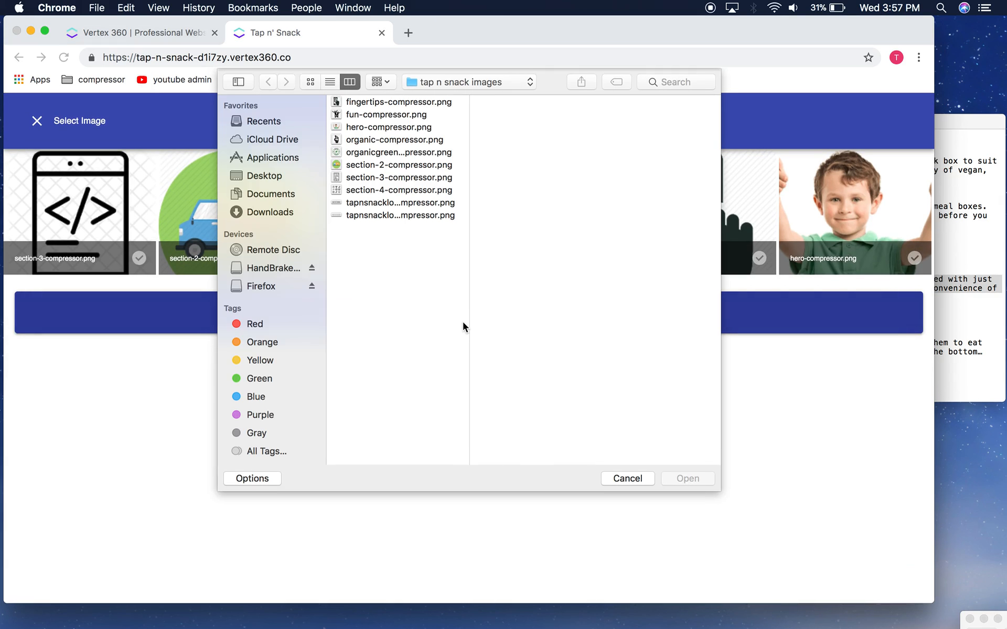
pyautogui.click(377, 138)
pyautogui.click(673, 478)
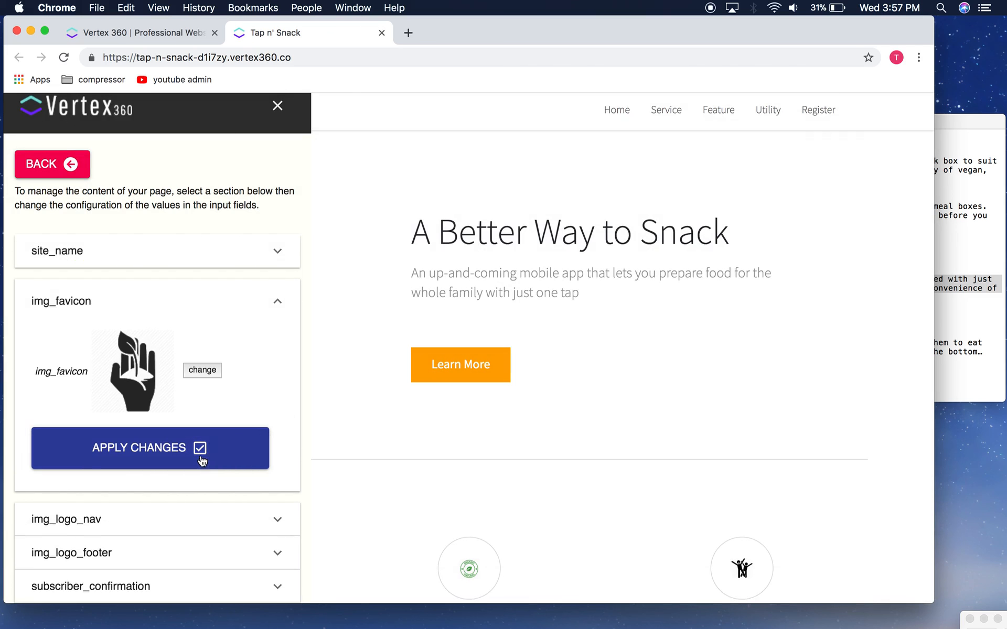
pyautogui.click(202, 461)
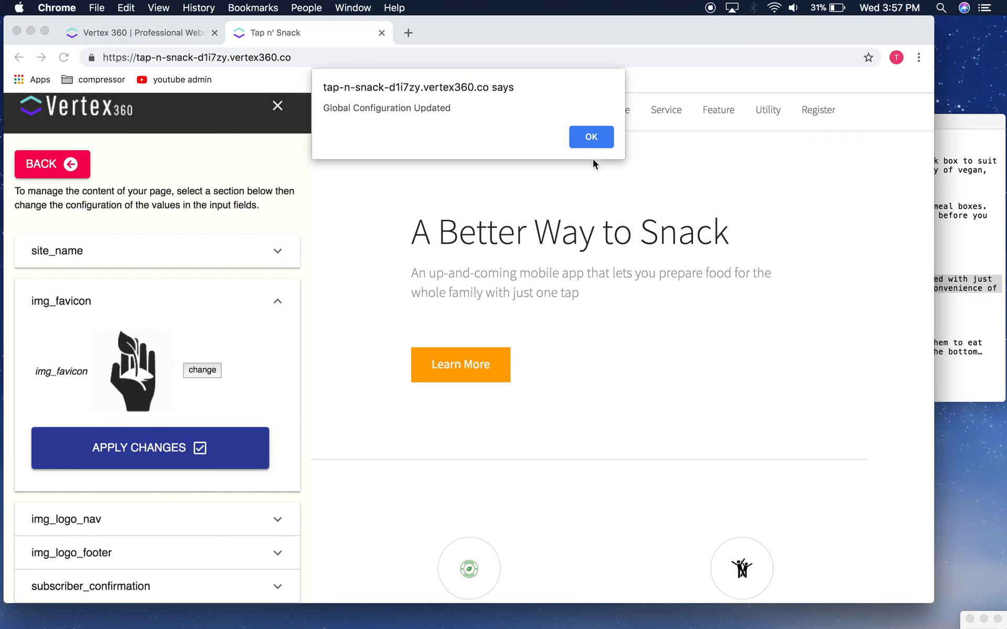
pyautogui.click(590, 136)
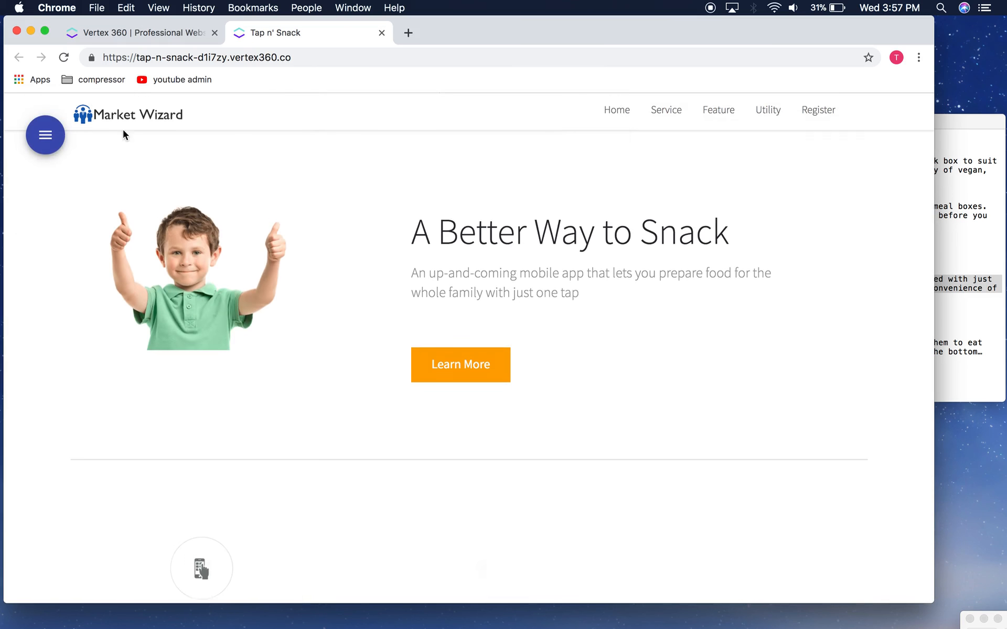
pyautogui.click(64, 58)
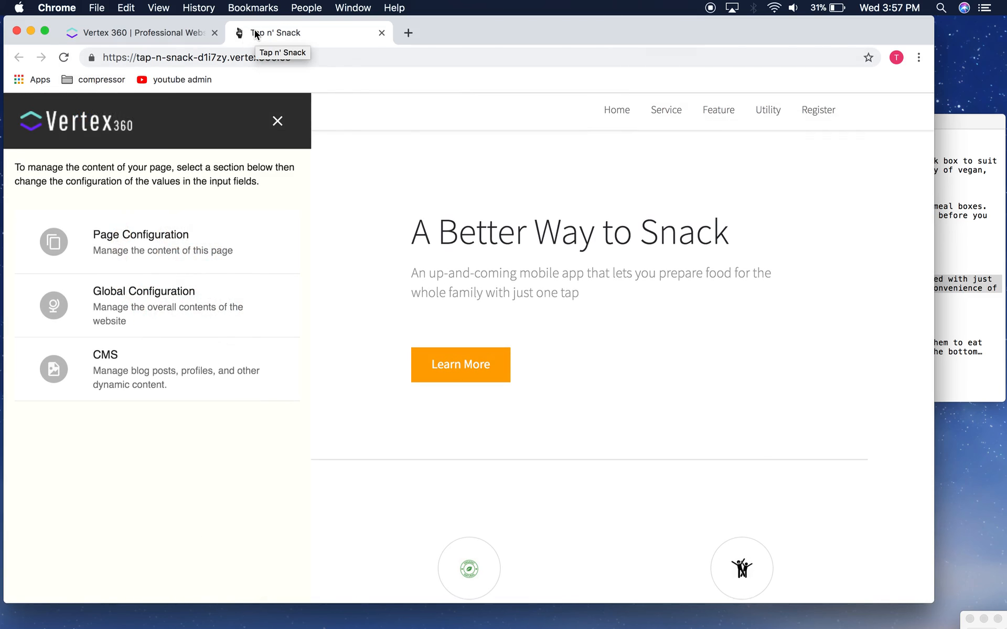
# Step: Review the navigation and footer logo settings in the Global Configuration and examine where both logos appear on the landing page
pyautogui.click(182, 297)
pyautogui.click(107, 341)
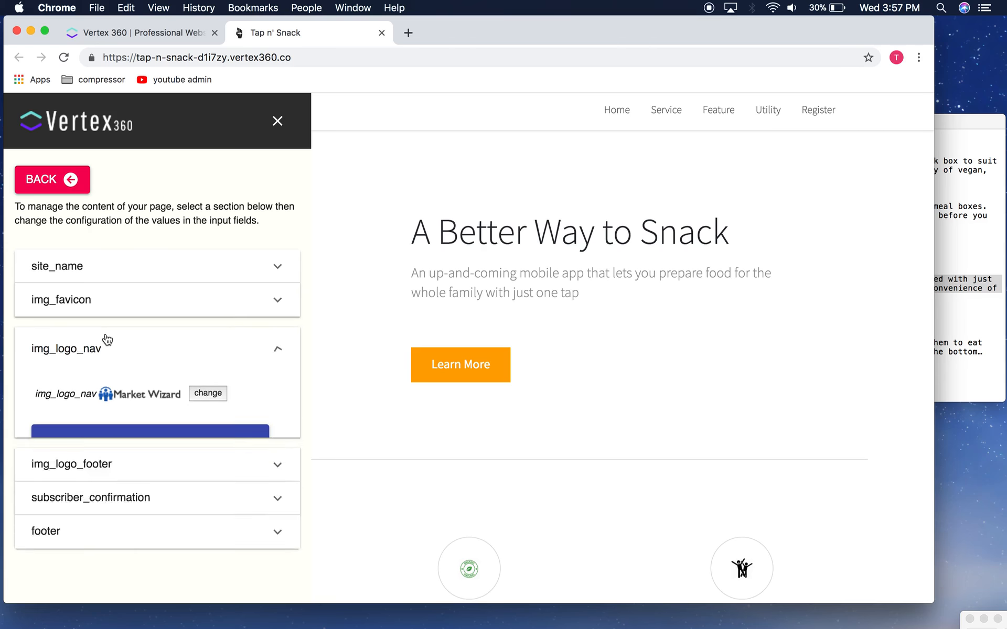
pyautogui.scroll(-1, 255, 413)
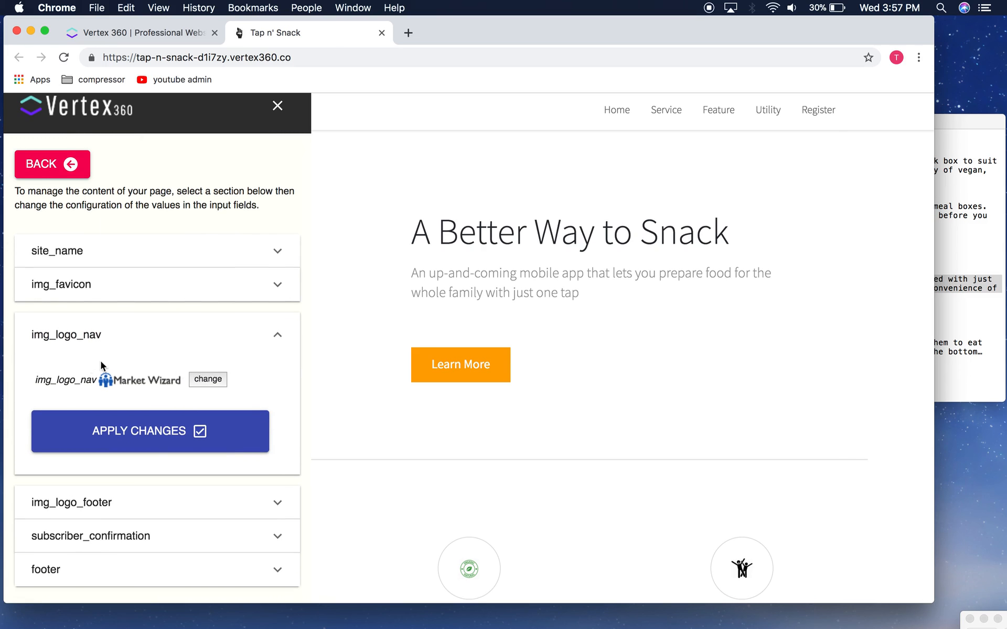
pyautogui.scroll(-3, 87, 360)
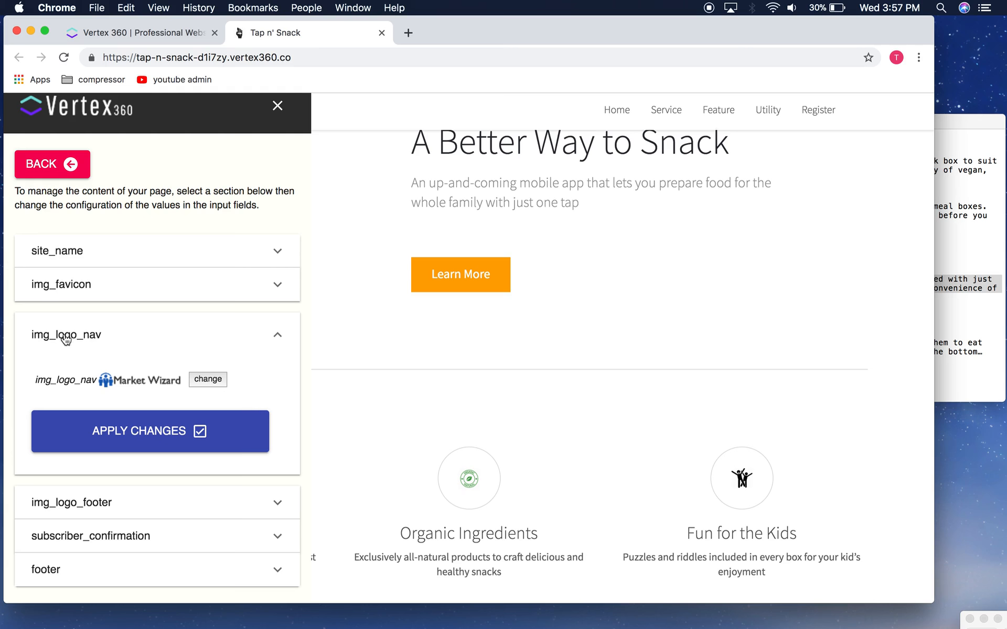
pyautogui.click(148, 509)
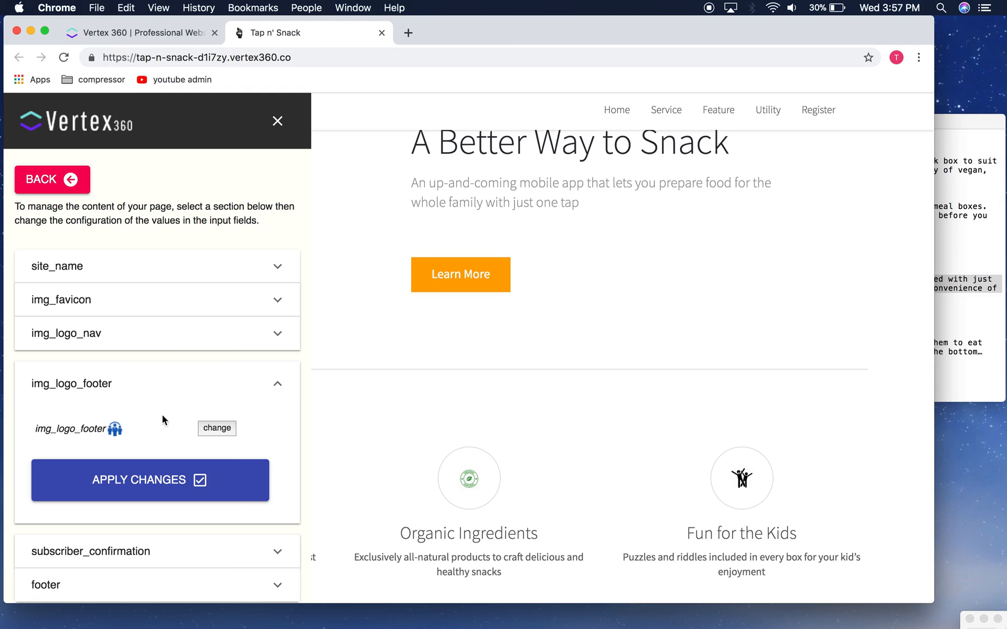
pyautogui.click(275, 345)
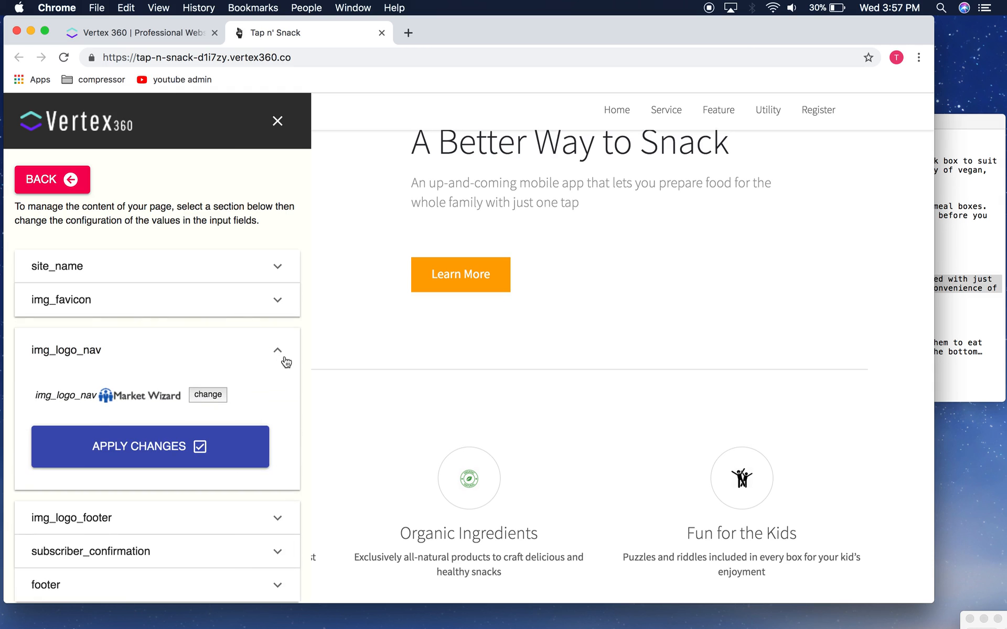
pyautogui.click(269, 352)
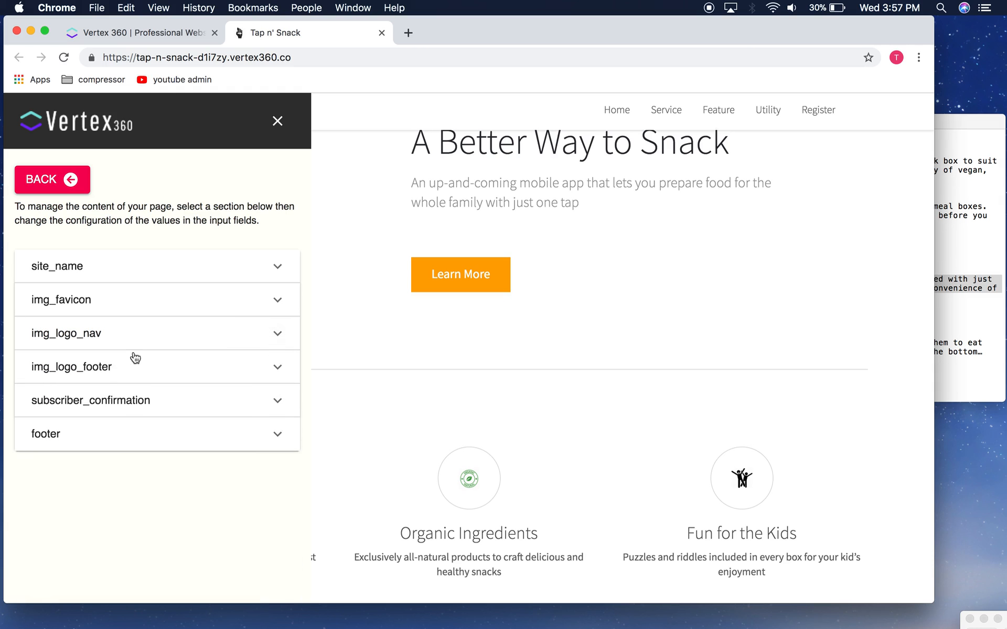
pyautogui.click(278, 121)
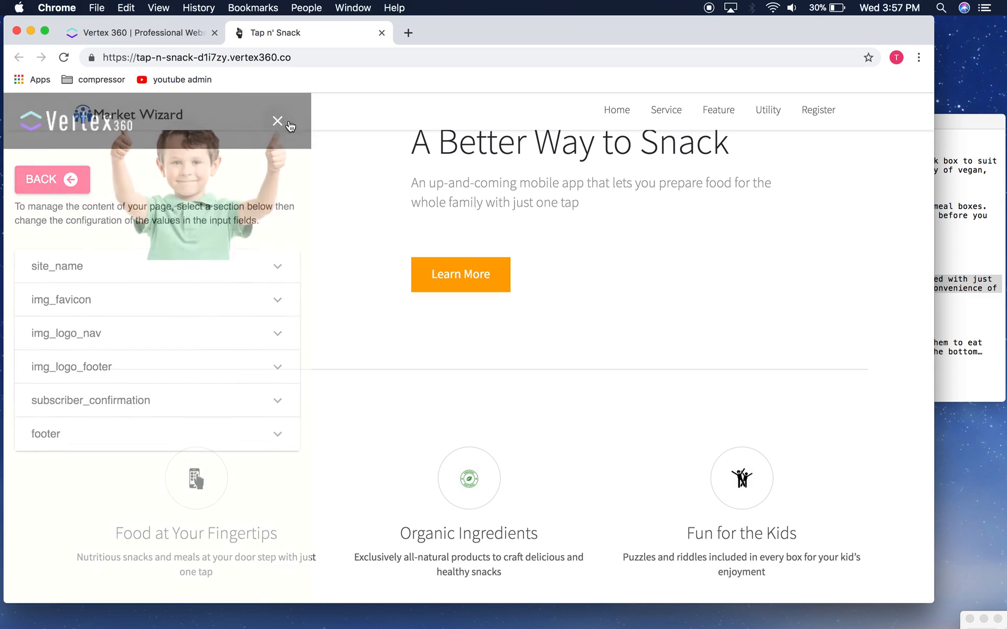
pyautogui.scroll(3, 274, 313)
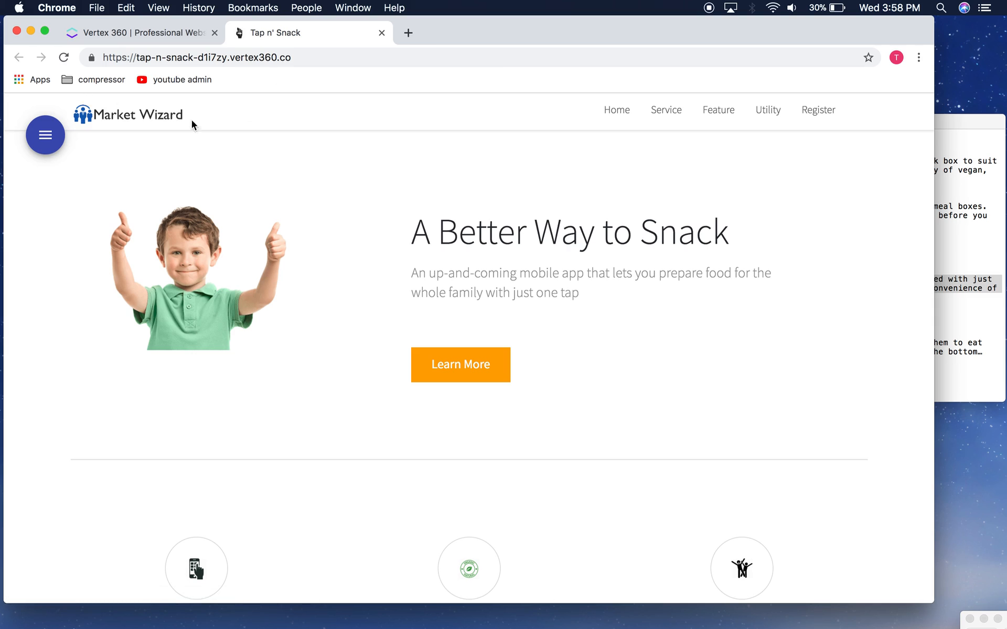
pyautogui.scroll(-5, 580, 270)
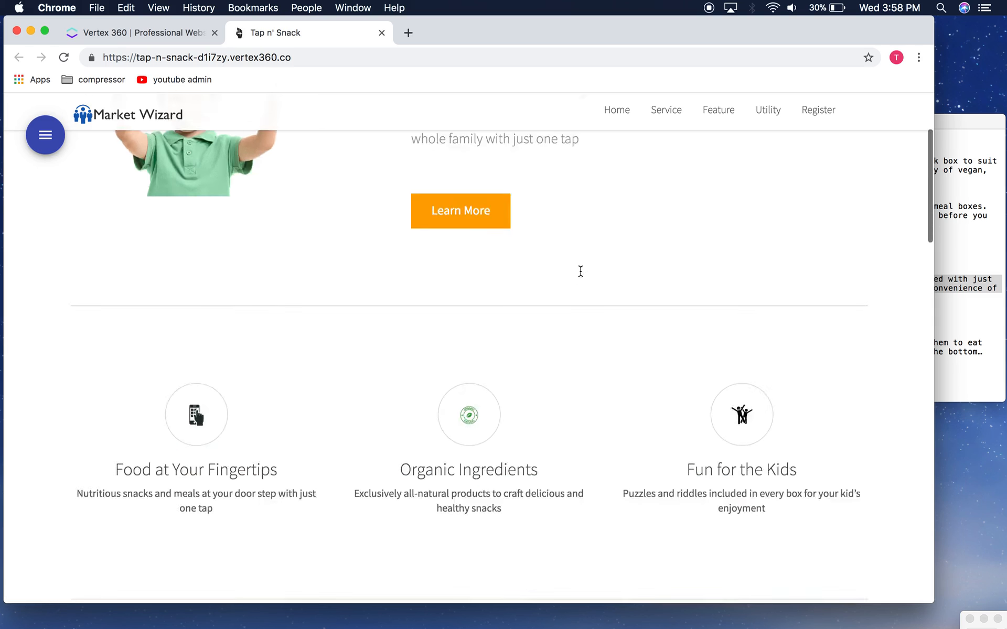
pyautogui.scroll(-3, 580, 271)
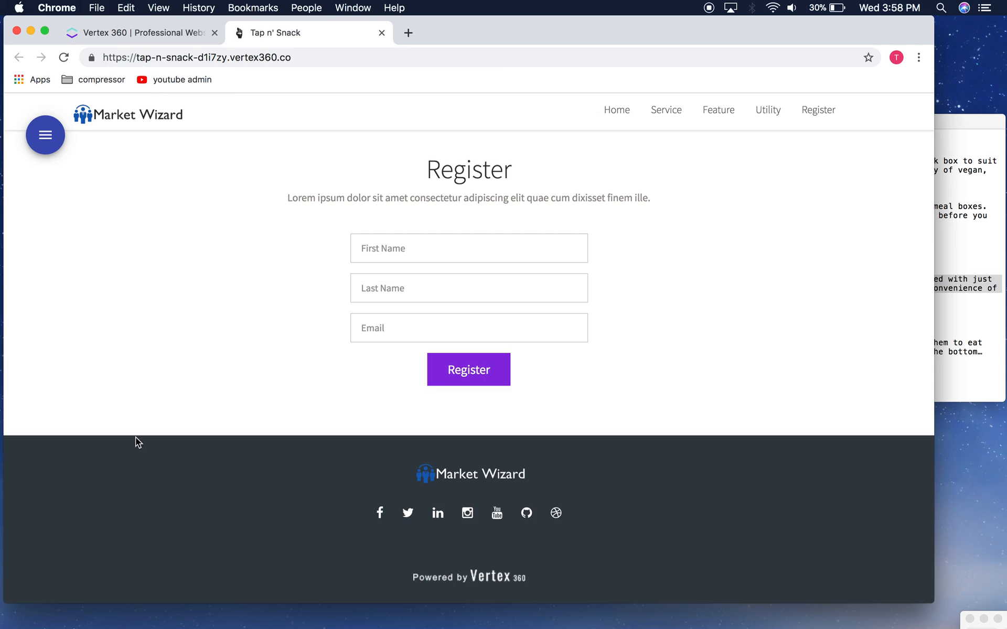
# Step: Upload tapnsnacklogoDARK-compressor.png as the navigation logo and apply the change
pyautogui.click(47, 135)
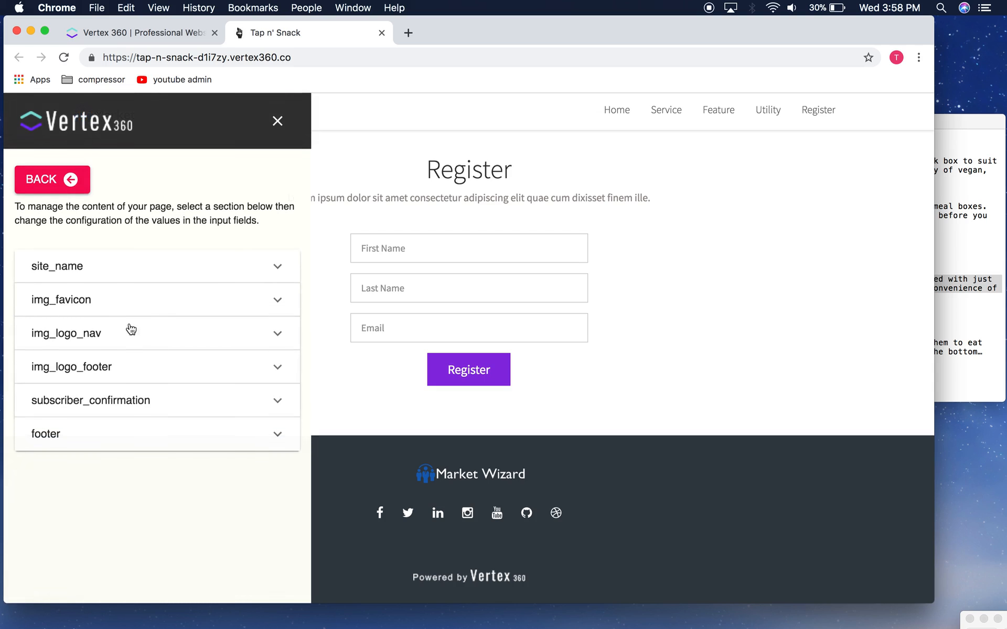
pyautogui.click(124, 336)
pyautogui.scroll(-1, 192, 407)
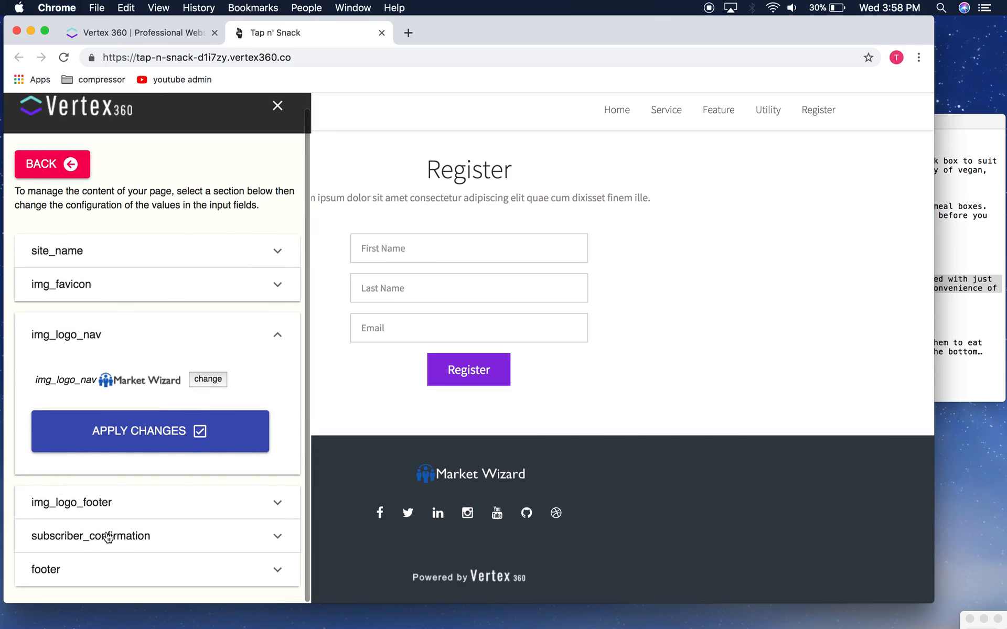
pyautogui.click(216, 386)
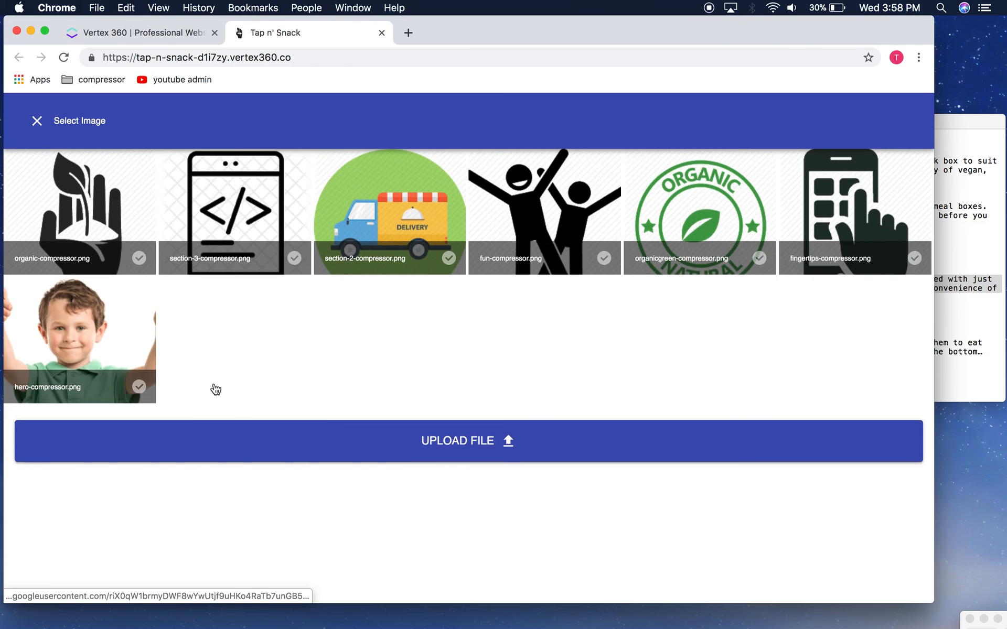
pyautogui.click(421, 457)
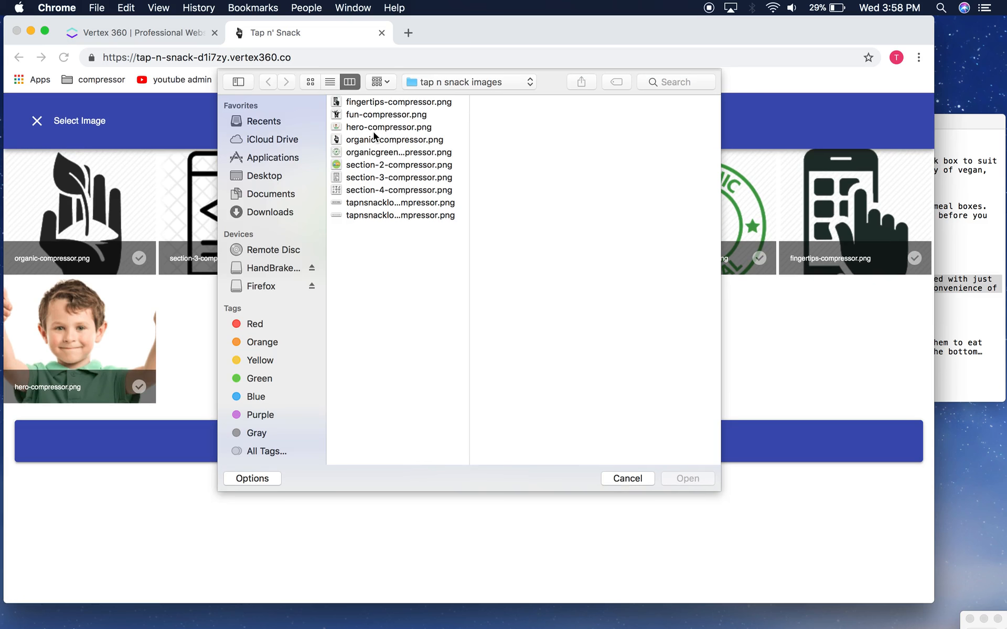
pyautogui.click(367, 202)
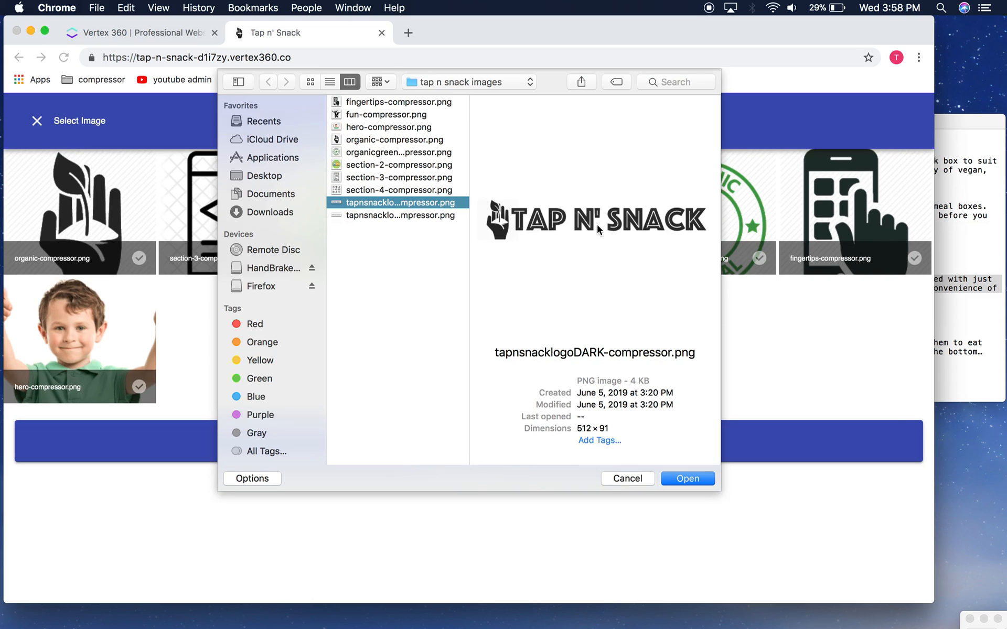
pyautogui.click(684, 478)
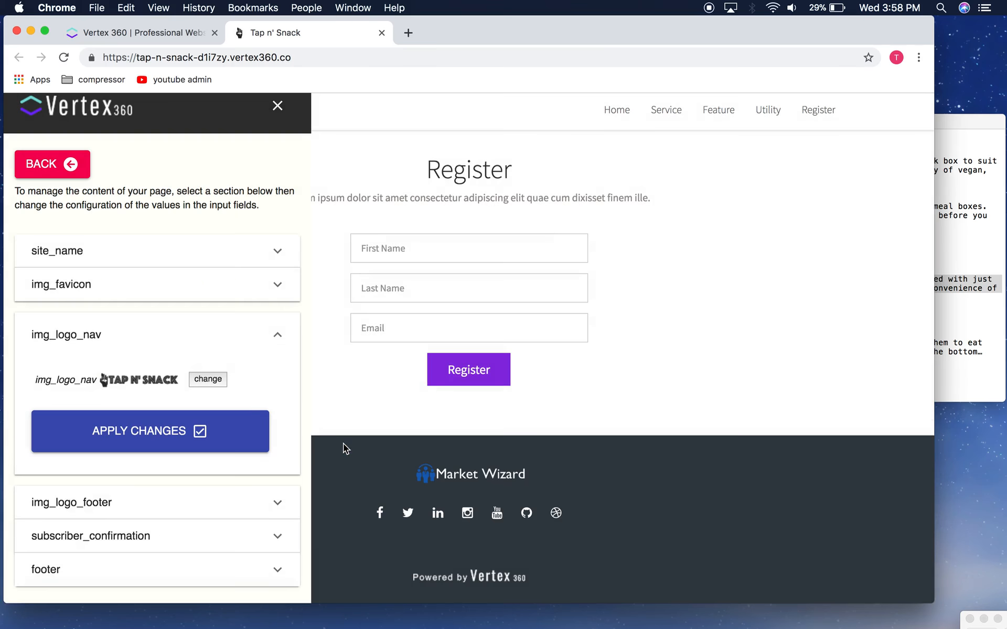
pyautogui.click(134, 442)
pyautogui.click(591, 137)
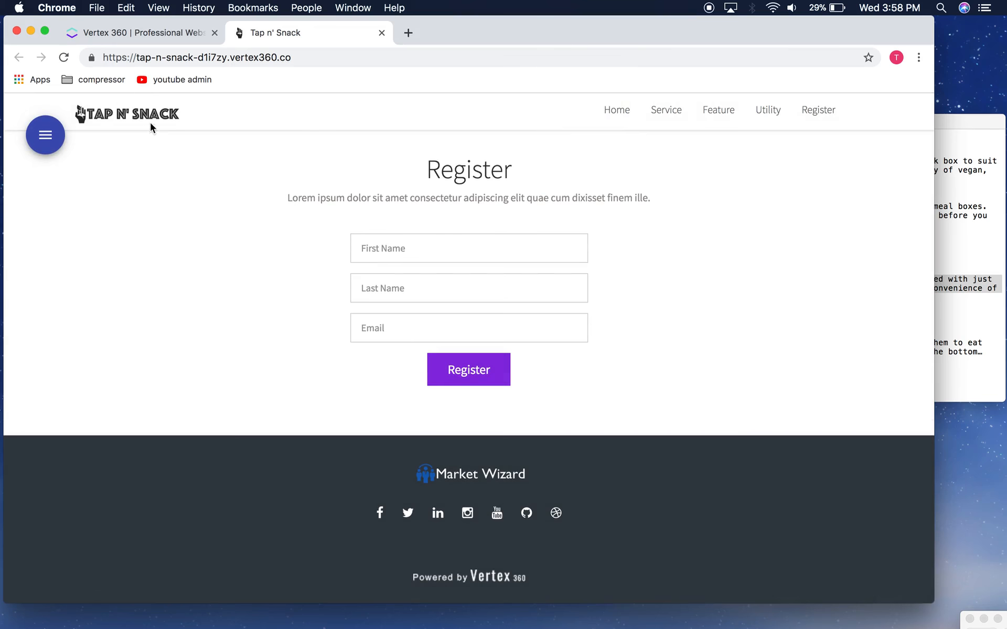
# Step: Upload tapnsnacklogoLIGHT-compressor.png as the footer logo in the Global Configuration and apply the change
pyautogui.click(48, 144)
pyautogui.click(147, 506)
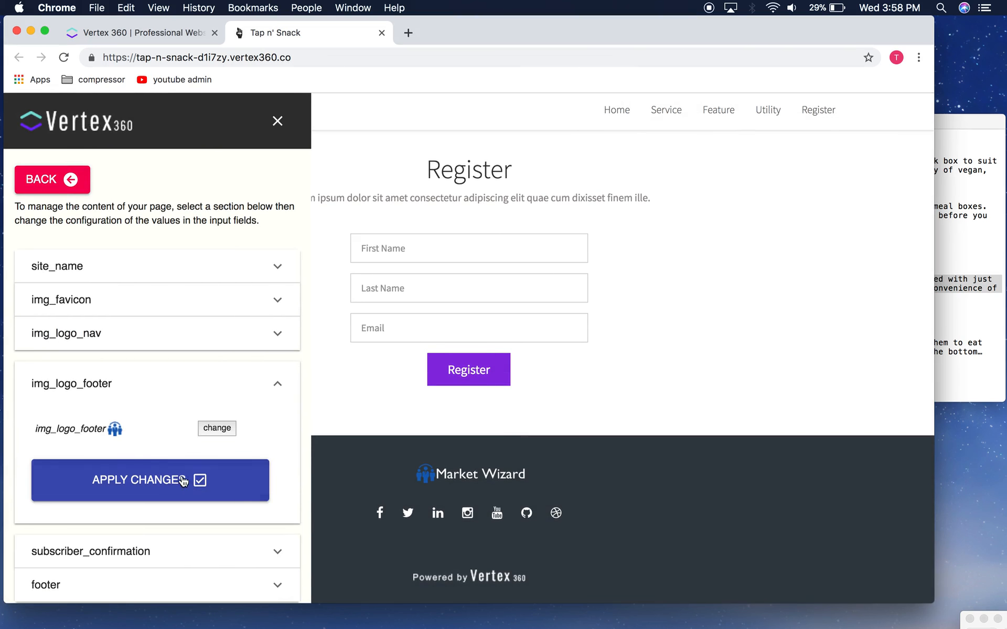
pyautogui.click(217, 428)
pyautogui.click(219, 432)
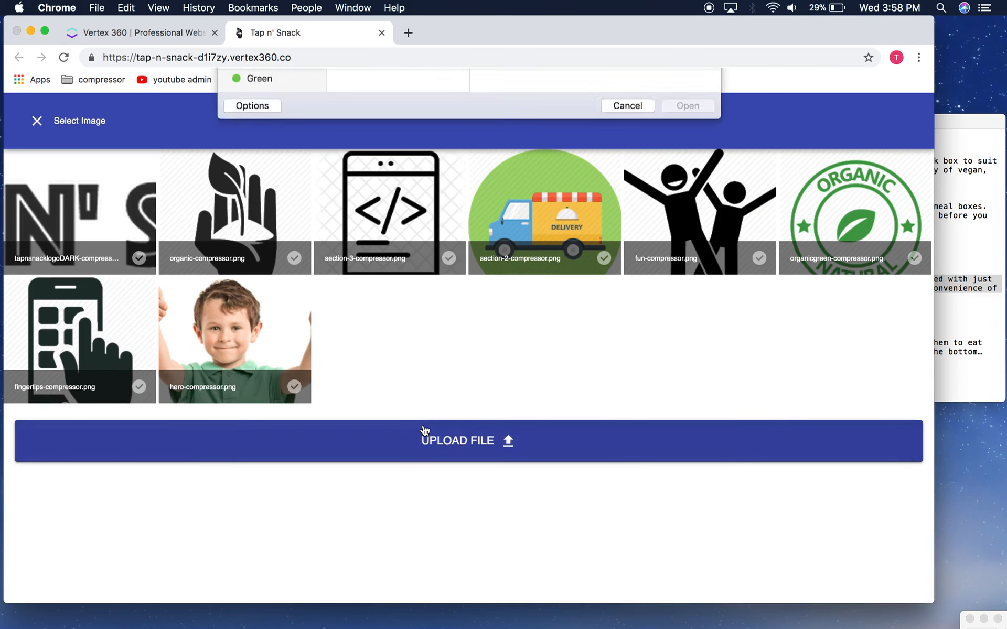
pyautogui.click(390, 215)
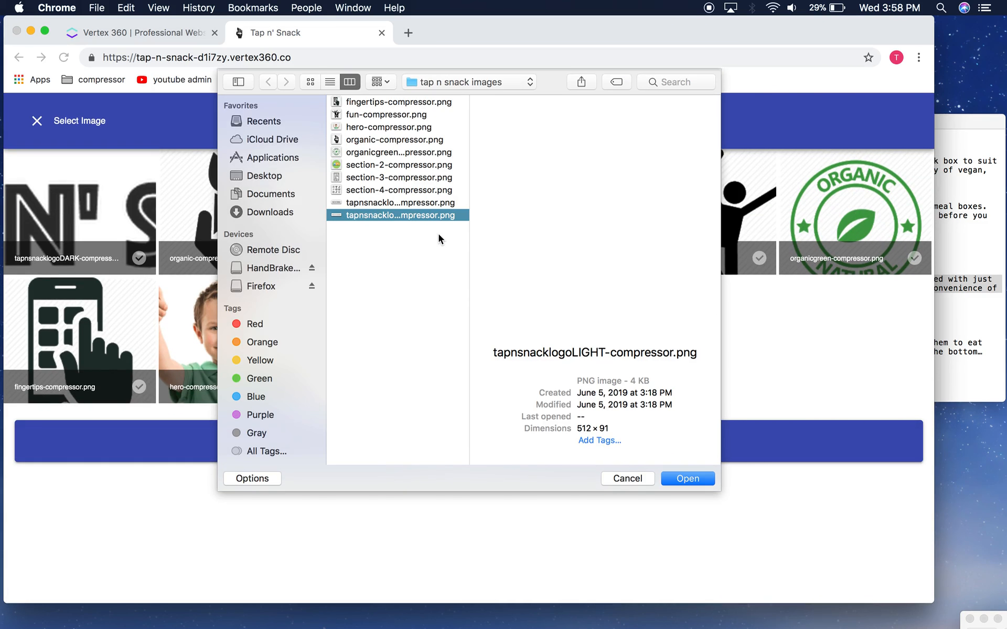
pyautogui.click(695, 480)
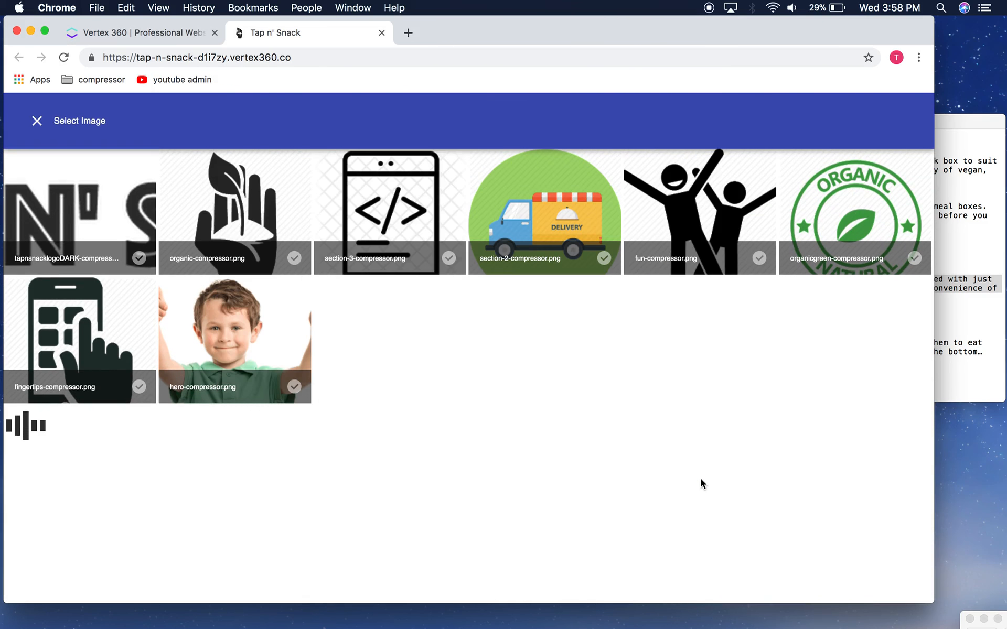
pyautogui.scroll(-1, 95, 353)
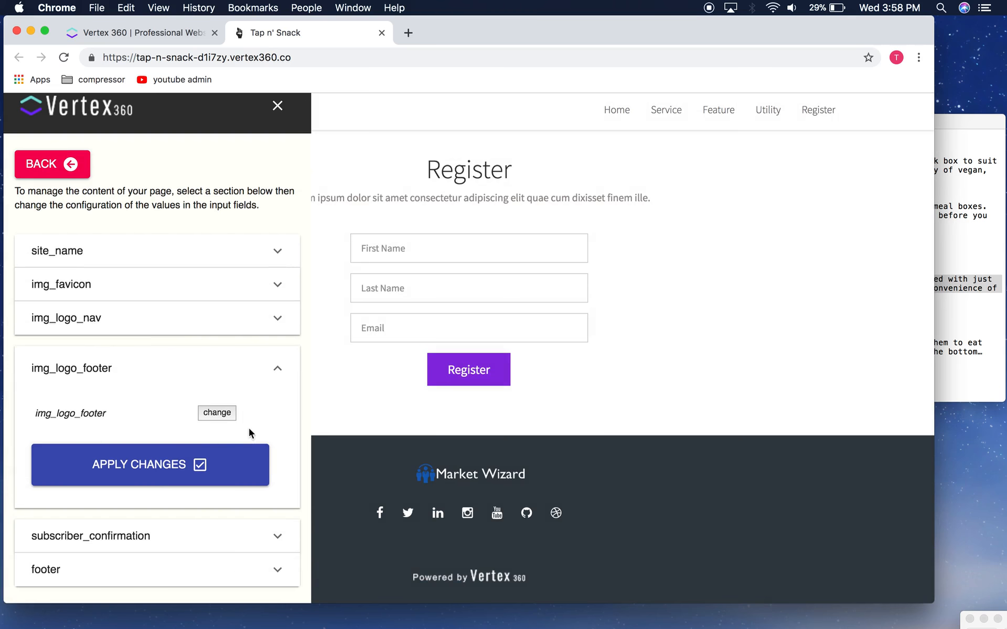
pyautogui.click(167, 472)
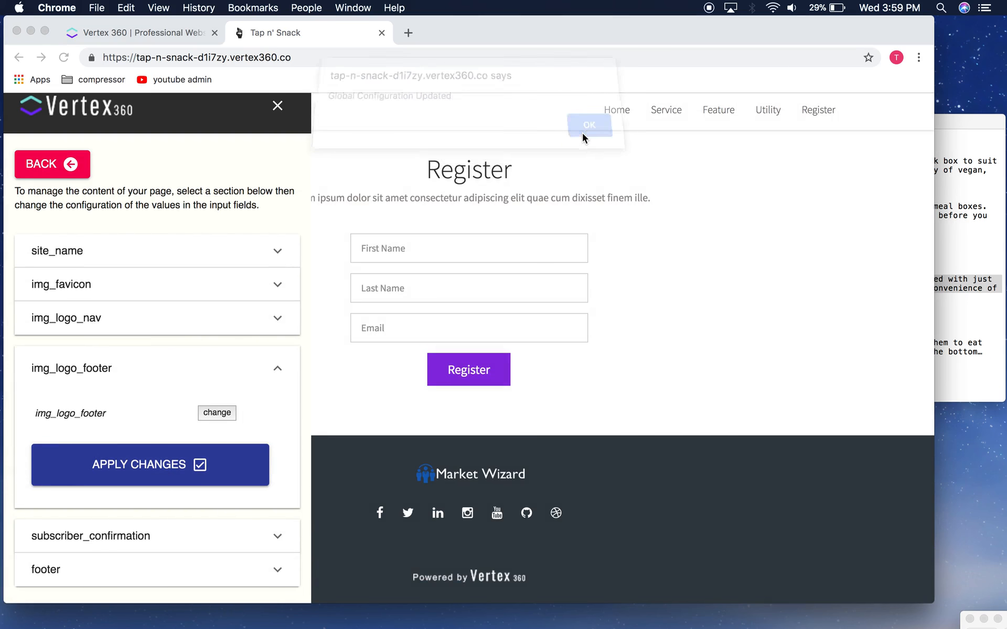
pyautogui.click(582, 133)
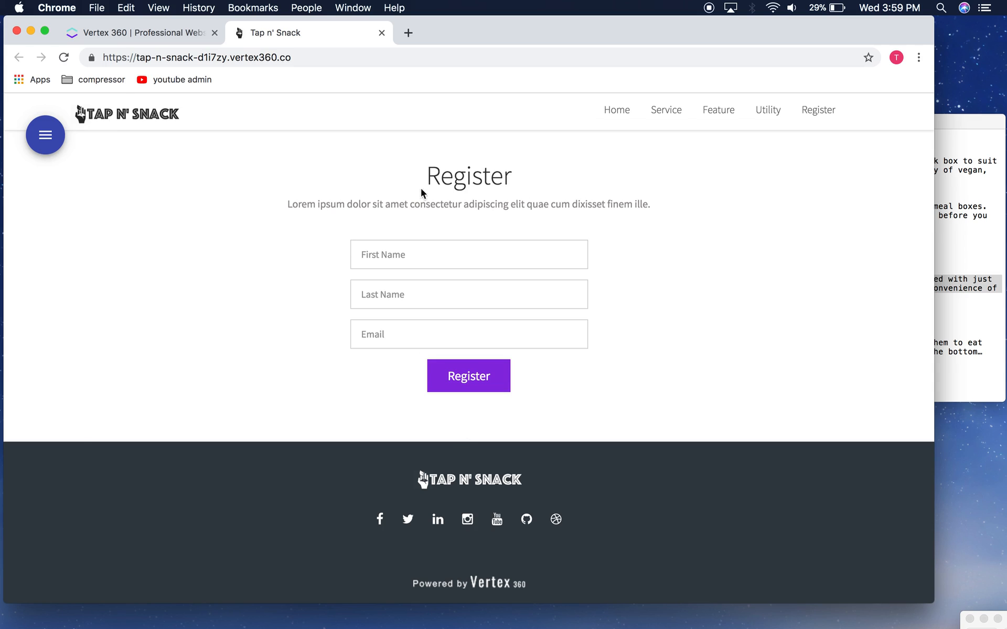
# Step: Set the subscriber confirmation message to "Join Tap n' Snack" in the Global Configuration and apply the change
pyautogui.click(51, 143)
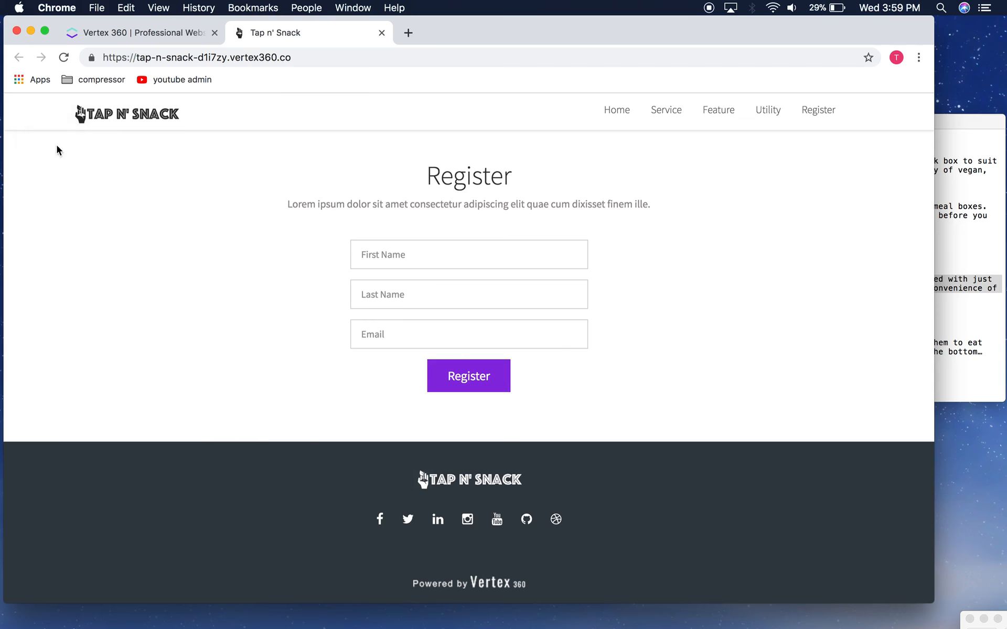
pyautogui.click(207, 540)
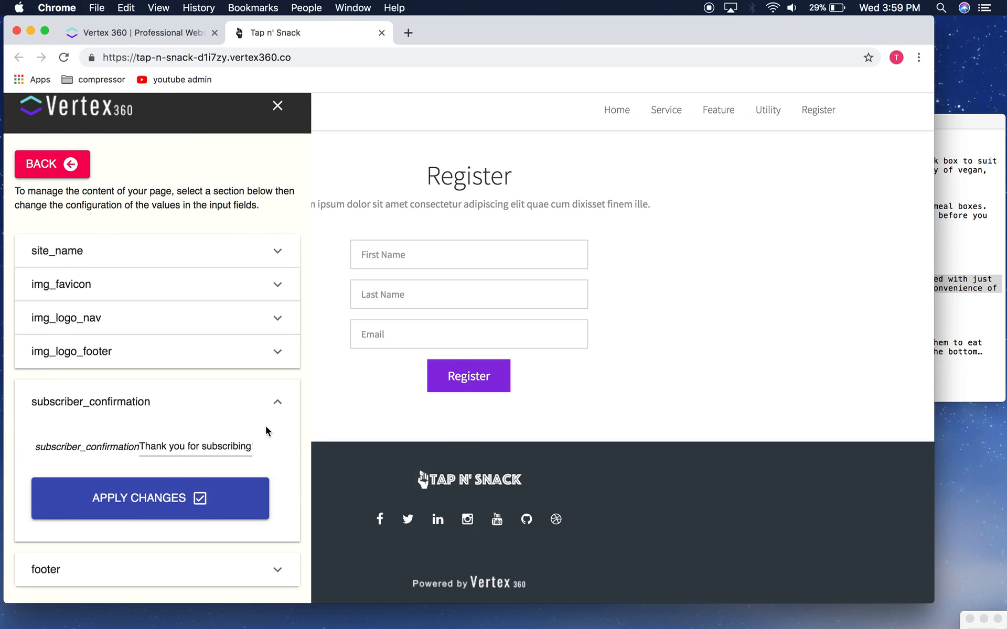
pyautogui.click(226, 446)
pyautogui.tripleClick(194, 450)
pyautogui.write('J')
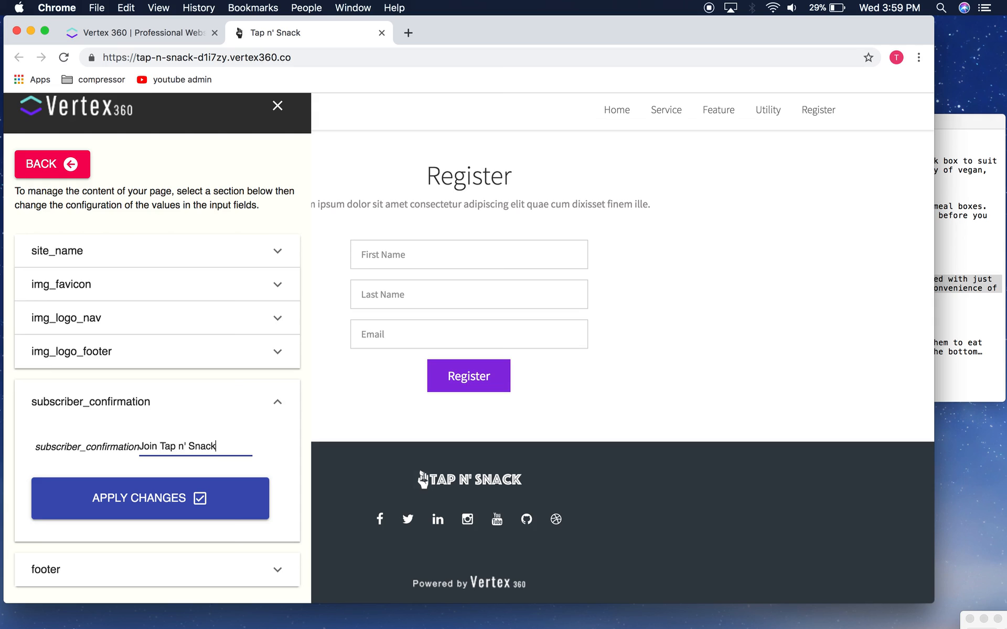
pyautogui.write("oin Tap n' Snack")
pyautogui.click(188, 483)
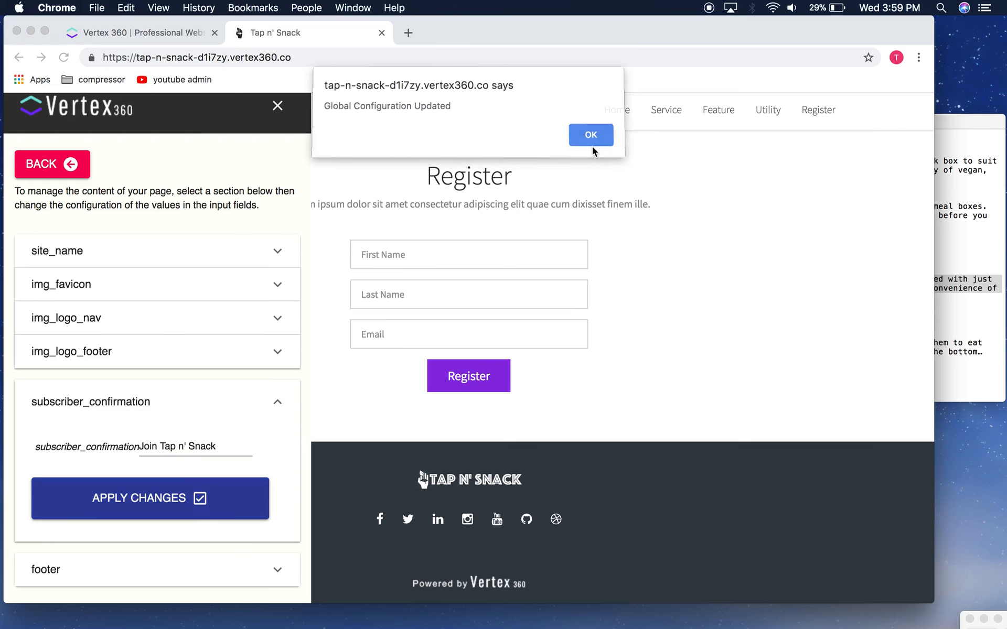
pyautogui.click(593, 146)
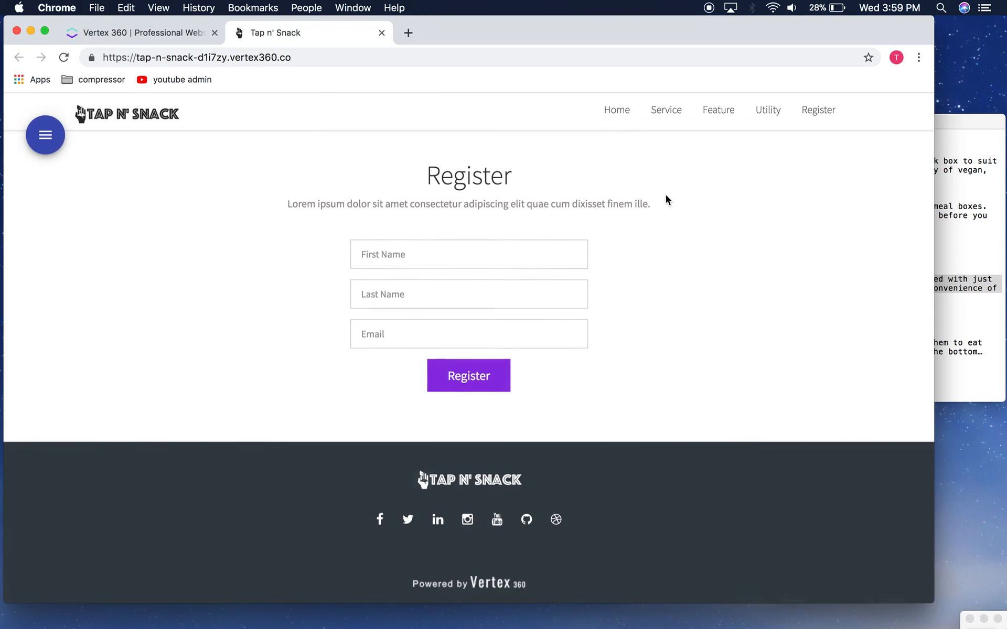
# Step: Test the landing page's registration form by submitting a sample first name, last name and e-mail, and dismiss the confirmation message
pyautogui.click(429, 288)
pyautogui.write('John')
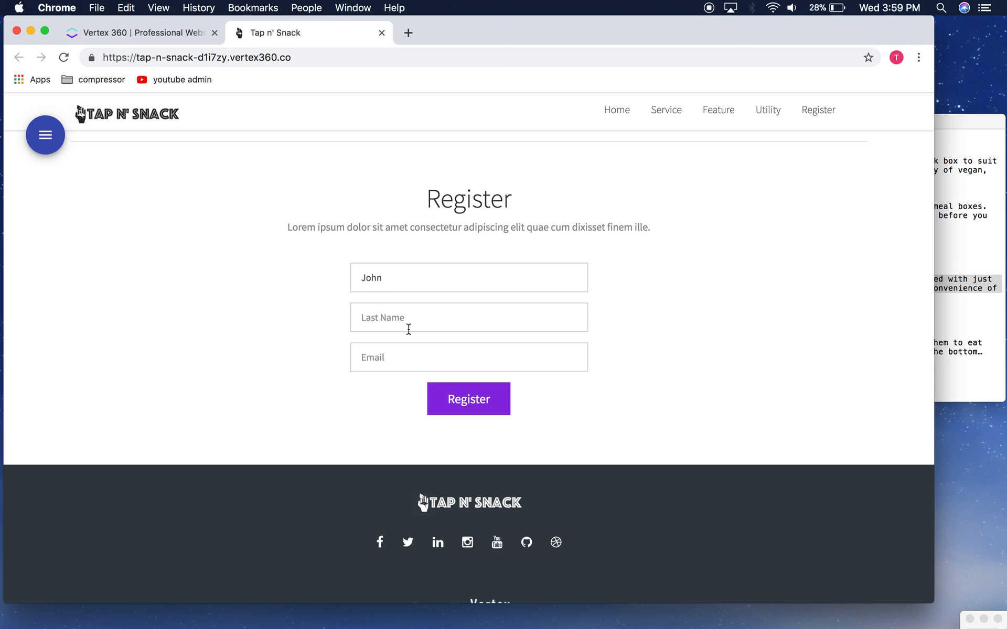
pyautogui.click(408, 329)
pyautogui.write('D')
pyautogui.click(384, 364)
pyautogui.write('JohnDoe@email.com')
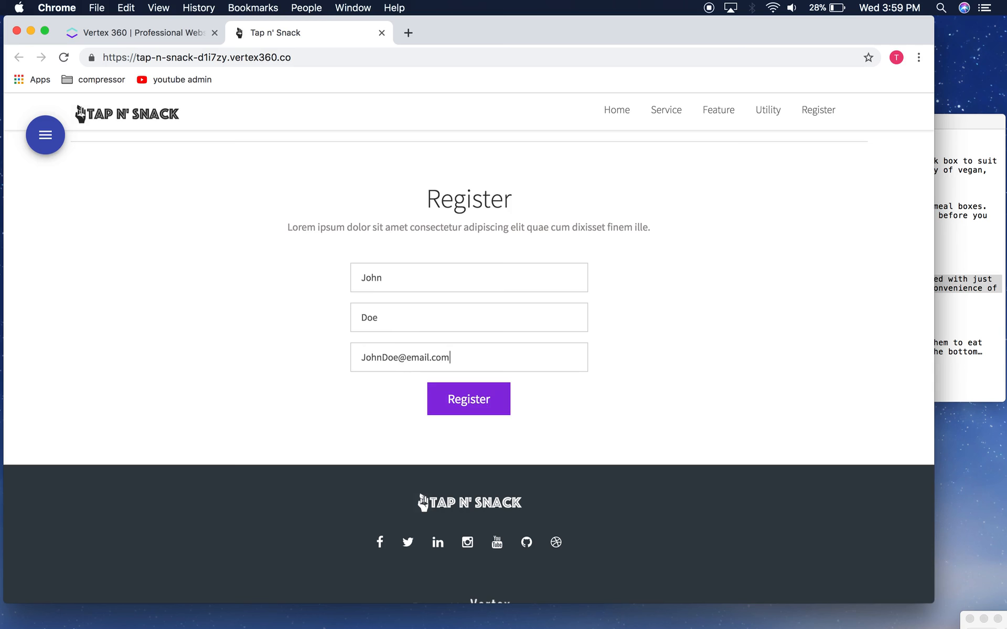
pyautogui.click(445, 400)
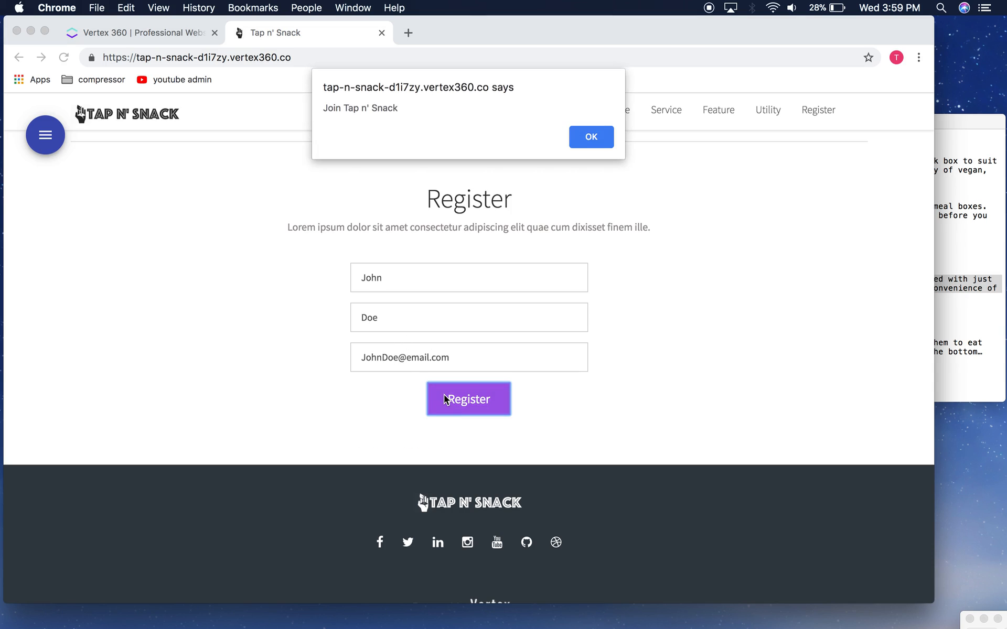
pyautogui.moveTo(324, 108); pyautogui.dragTo(397, 118)
pyautogui.click(322, 119)
pyautogui.click(602, 137)
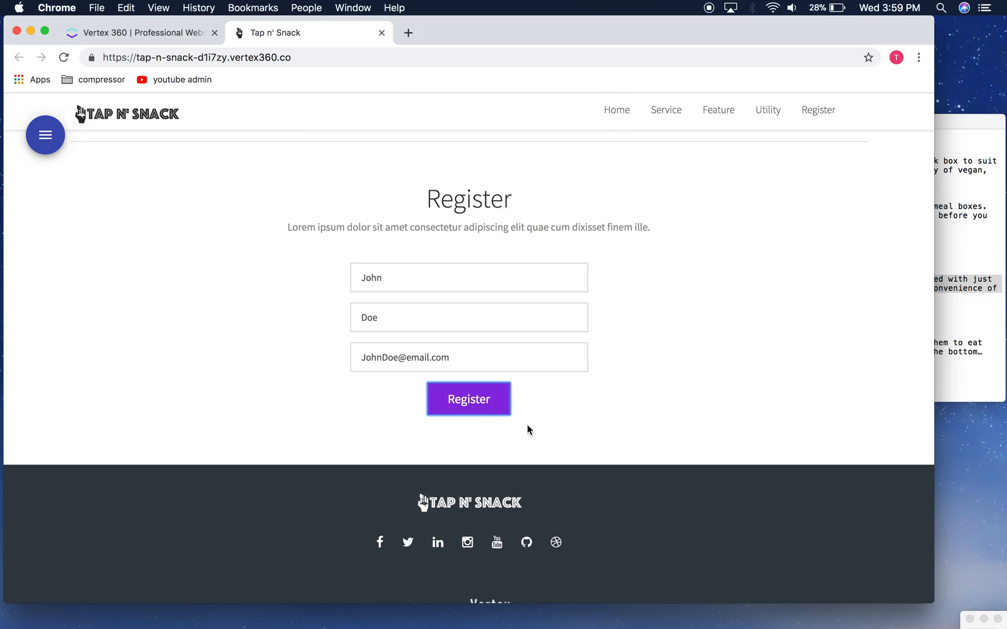
# Step: Examine the footer's social media settings in the Global Configuration, including each network's link and show_or_hide option
pyautogui.click(45, 134)
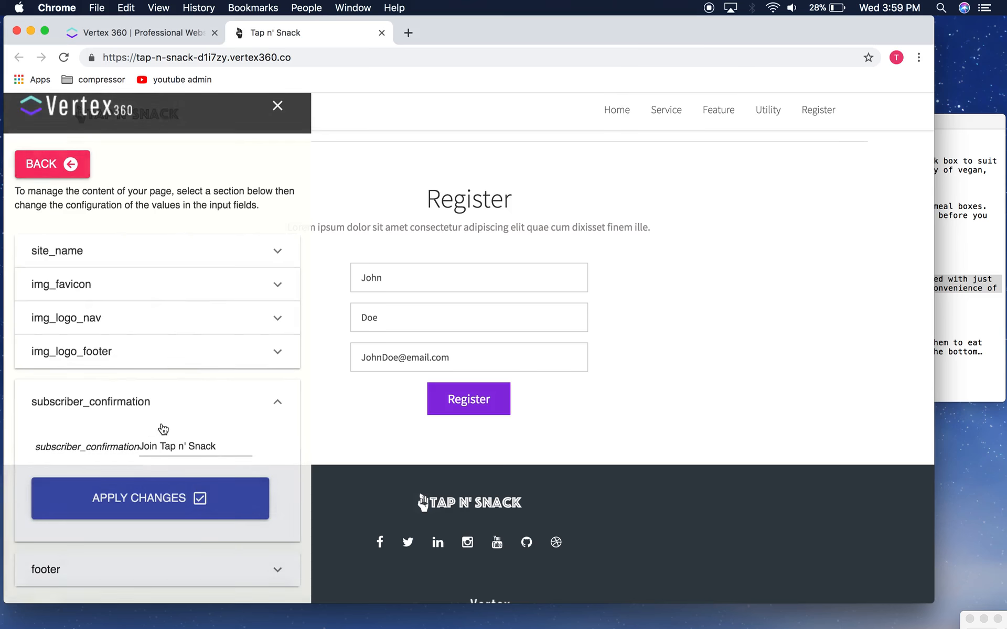
pyautogui.click(141, 564)
pyautogui.scroll(-10, 198, 464)
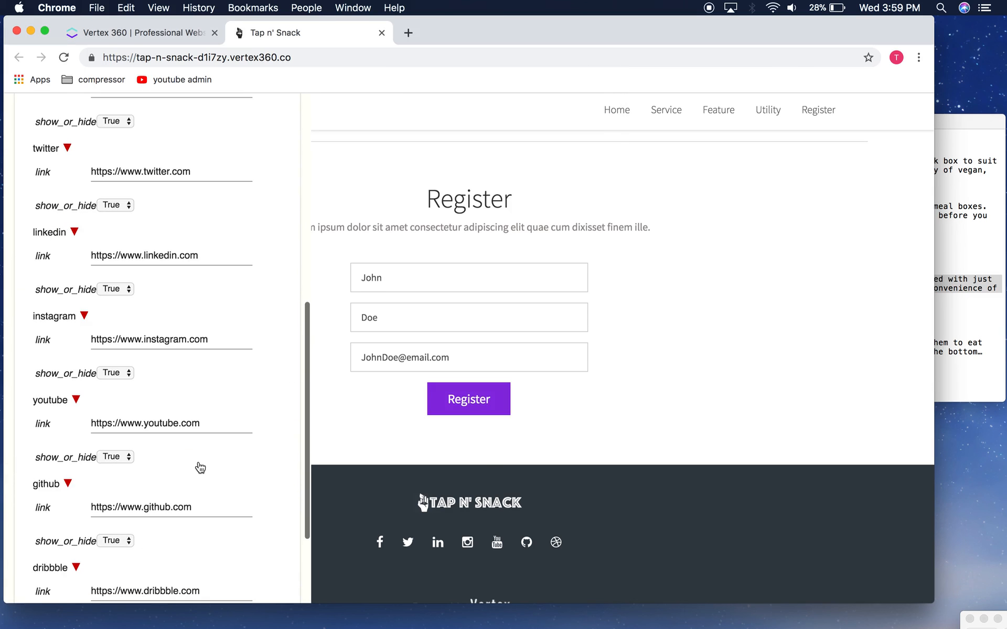
pyautogui.scroll(-3, 198, 464)
pyautogui.scroll(15, 199, 465)
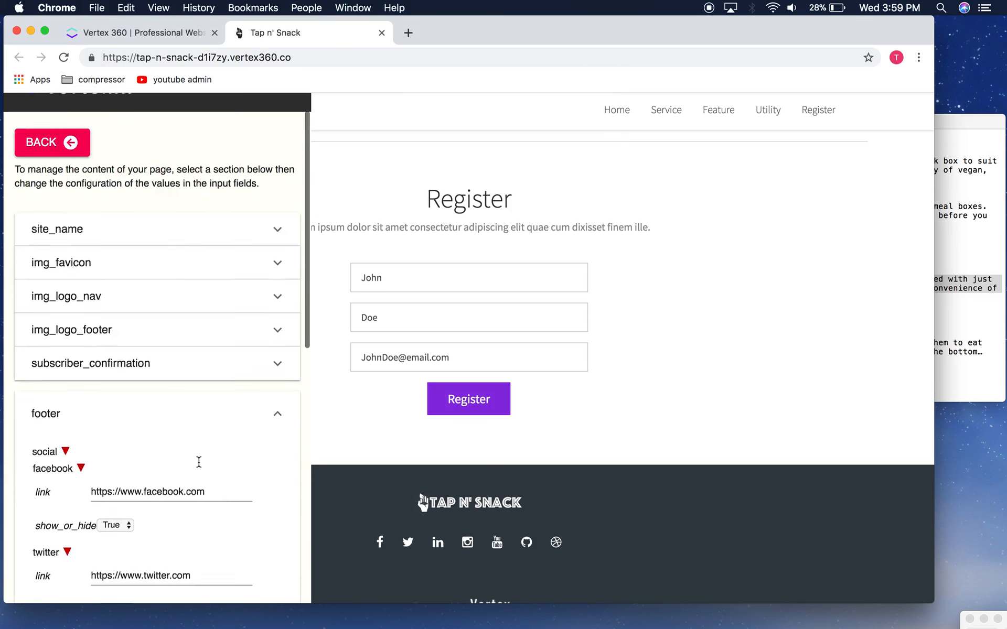
pyautogui.scroll(-5, 200, 465)
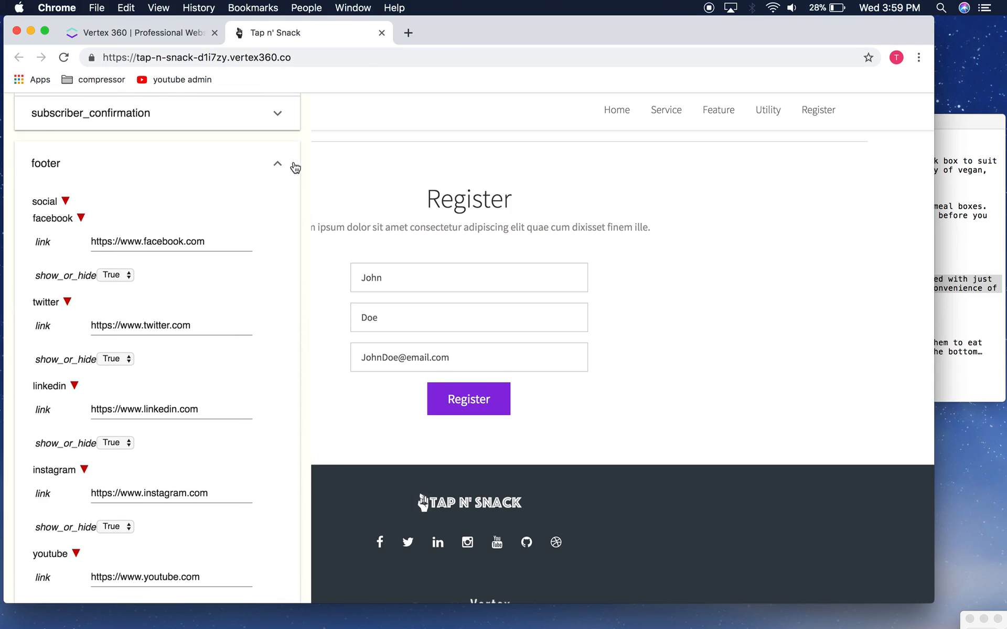
pyautogui.scroll(-2, 153, 401)
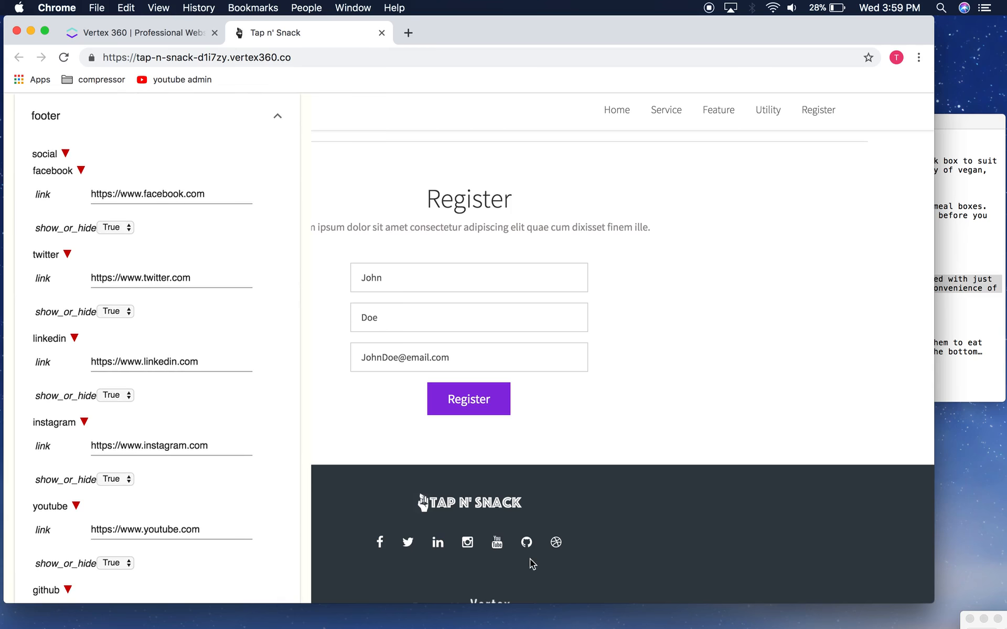
pyautogui.scroll(-5, 152, 446)
pyautogui.scroll(9, 153, 445)
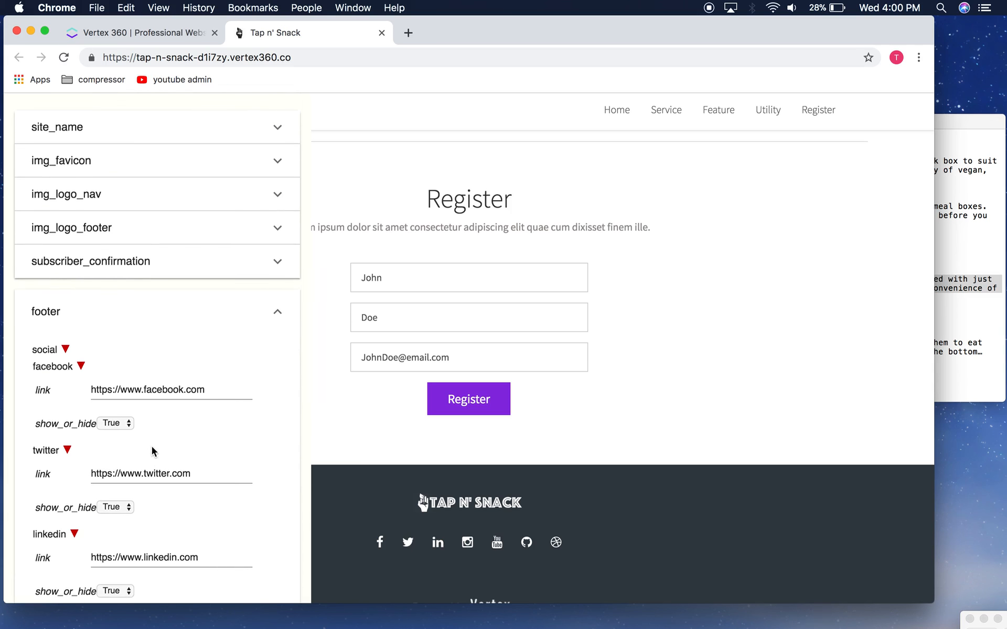
pyautogui.scroll(-2, 152, 446)
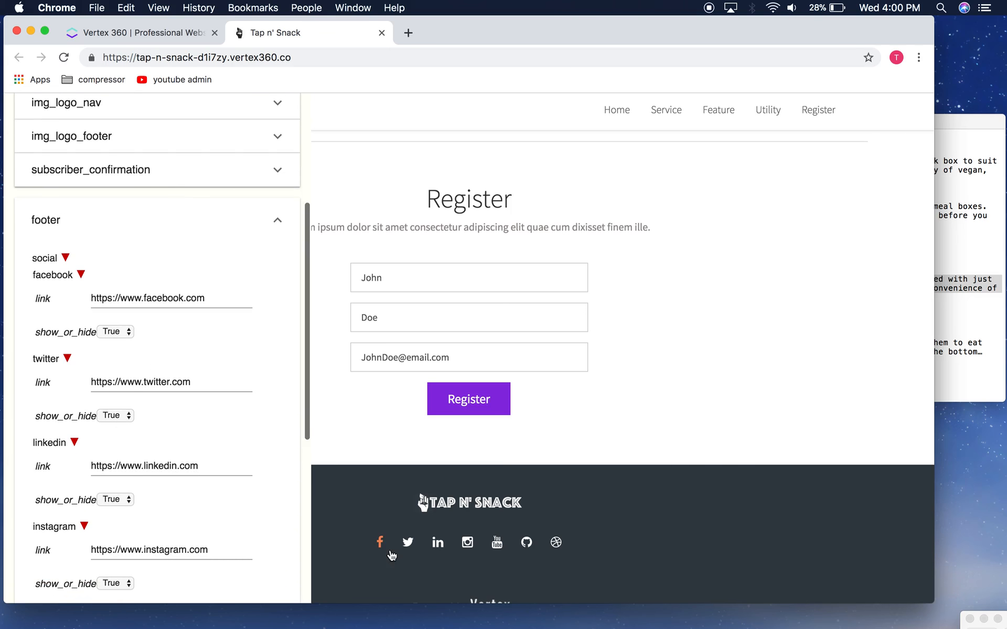
pyautogui.scroll(-1, 54, 393)
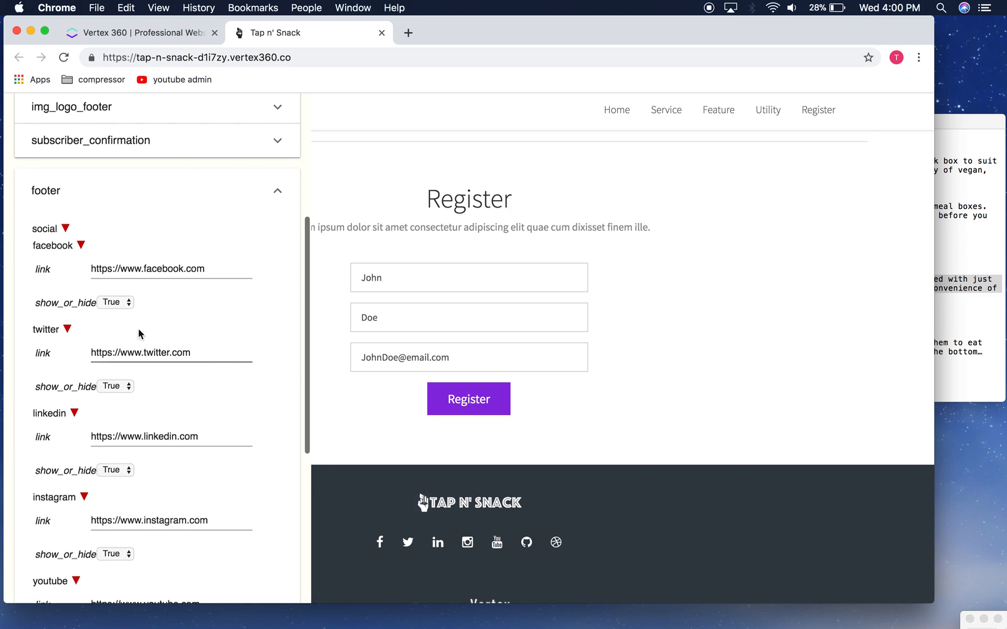
pyautogui.moveTo(36, 308); pyautogui.dragTo(112, 323)
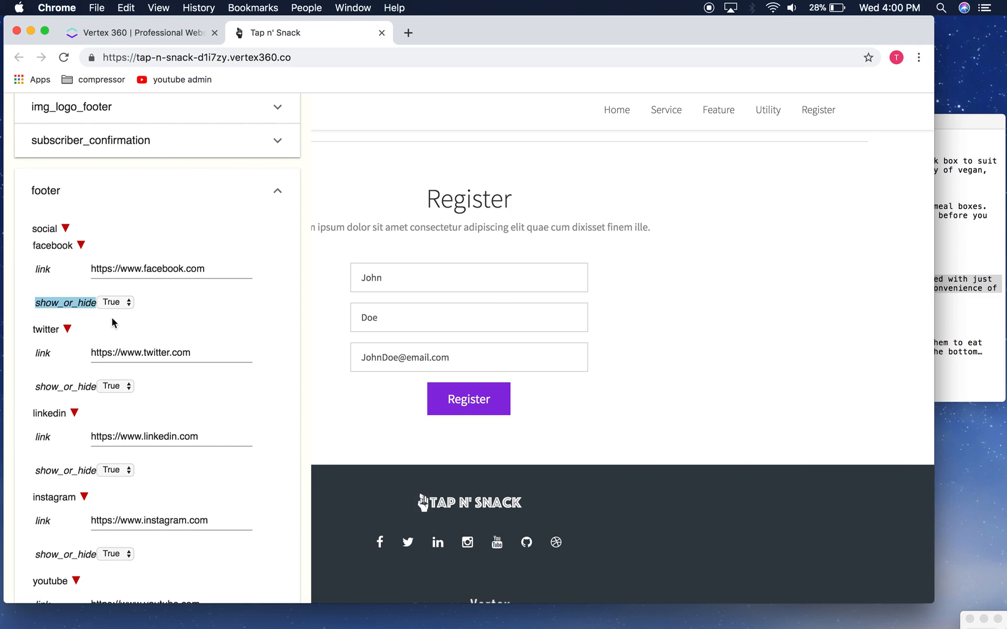
pyautogui.click(69, 299)
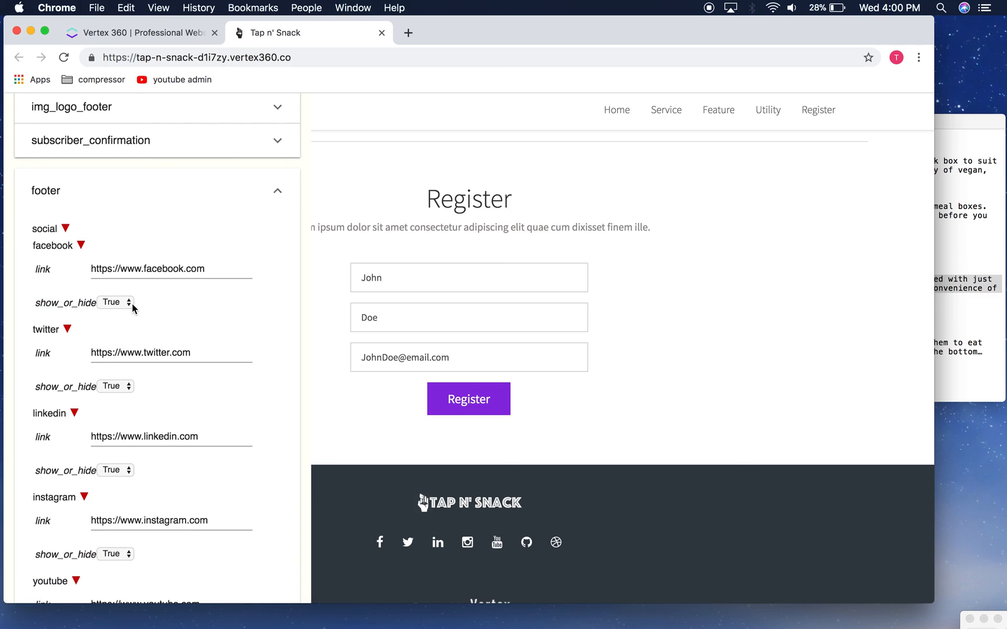
pyautogui.scroll(-1, 197, 355)
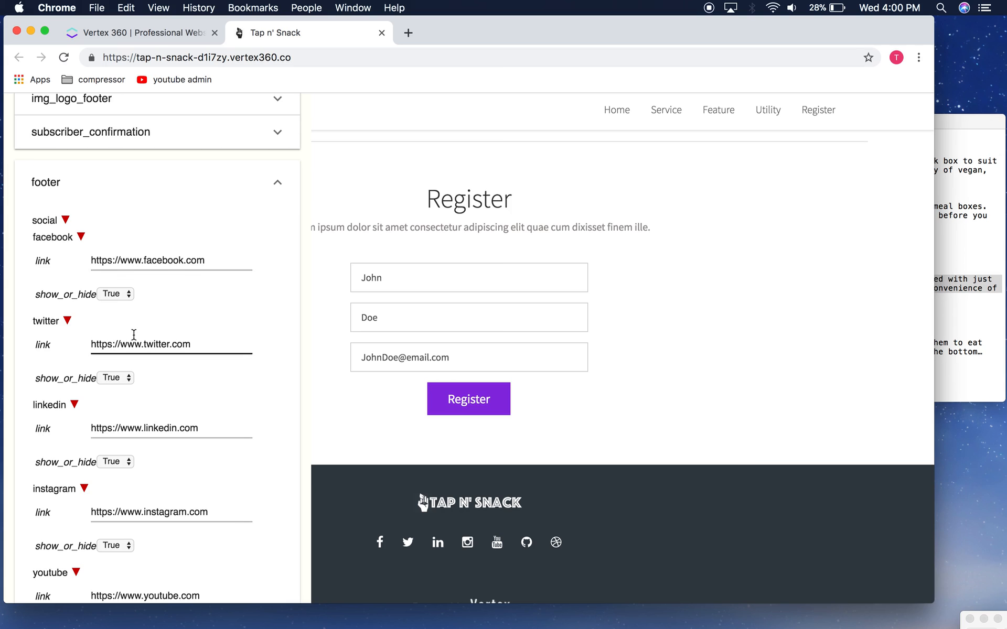
pyautogui.scroll(-5, 146, 519)
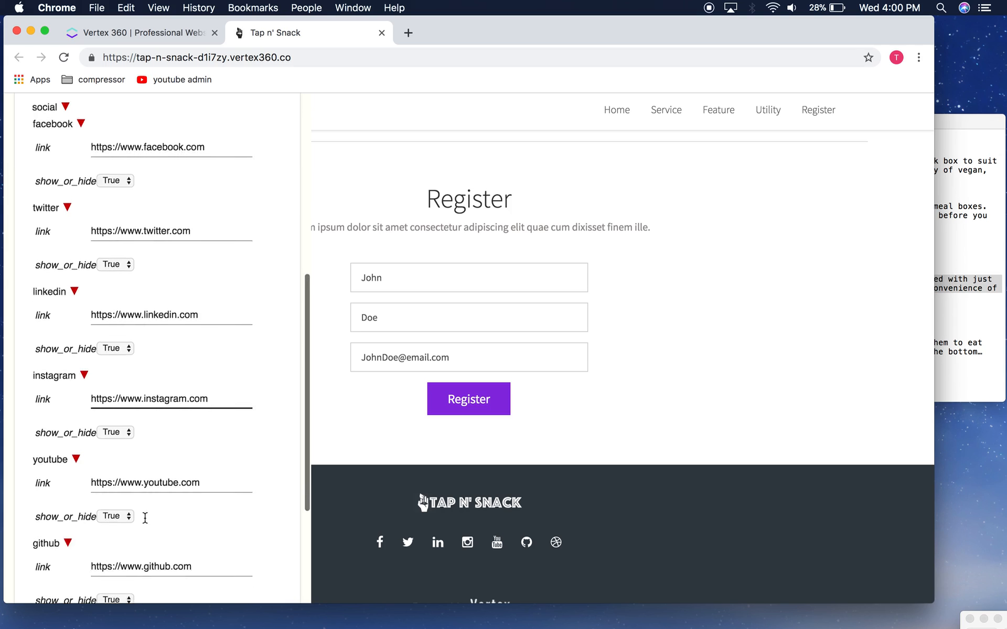
pyautogui.scroll(-8, 145, 518)
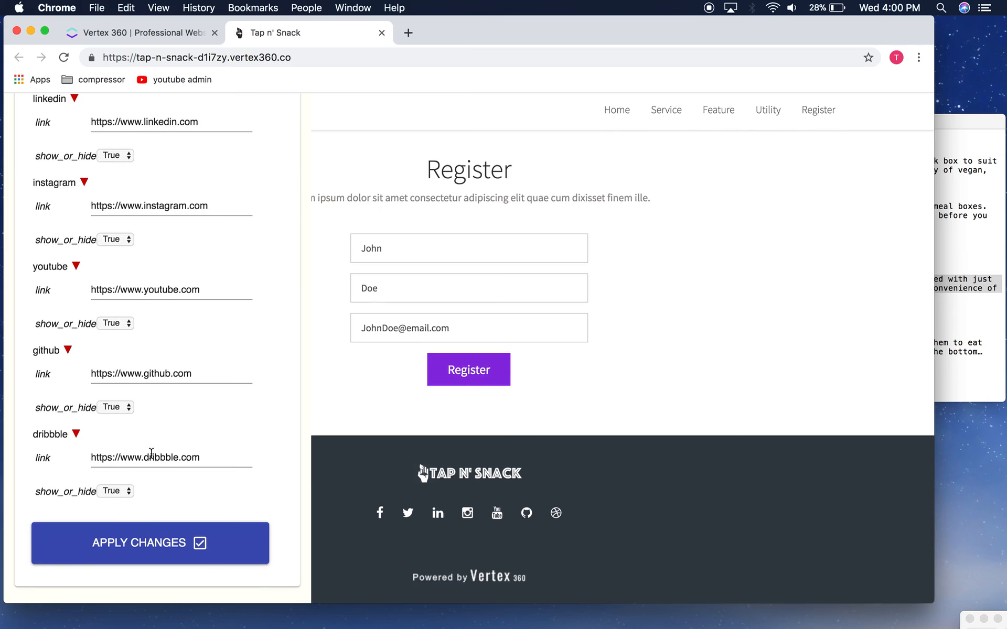
# Step: Set show_or_hide to False for the footer's dribbble, github, youtube and instagram links
pyautogui.click(124, 495)
pyautogui.click(124, 505)
pyautogui.click(112, 407)
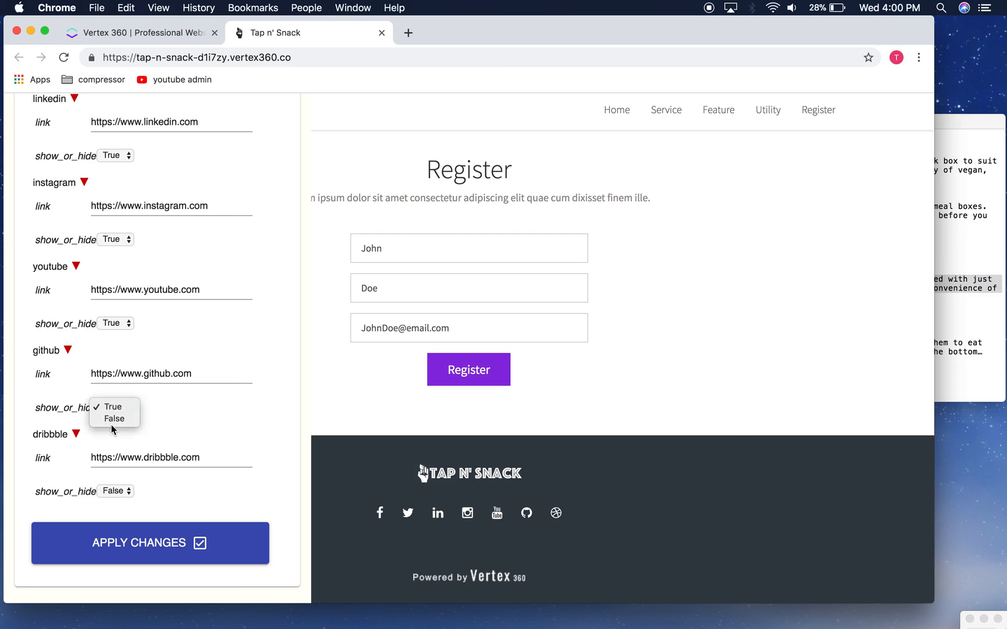
pyautogui.click(112, 419)
pyautogui.click(119, 324)
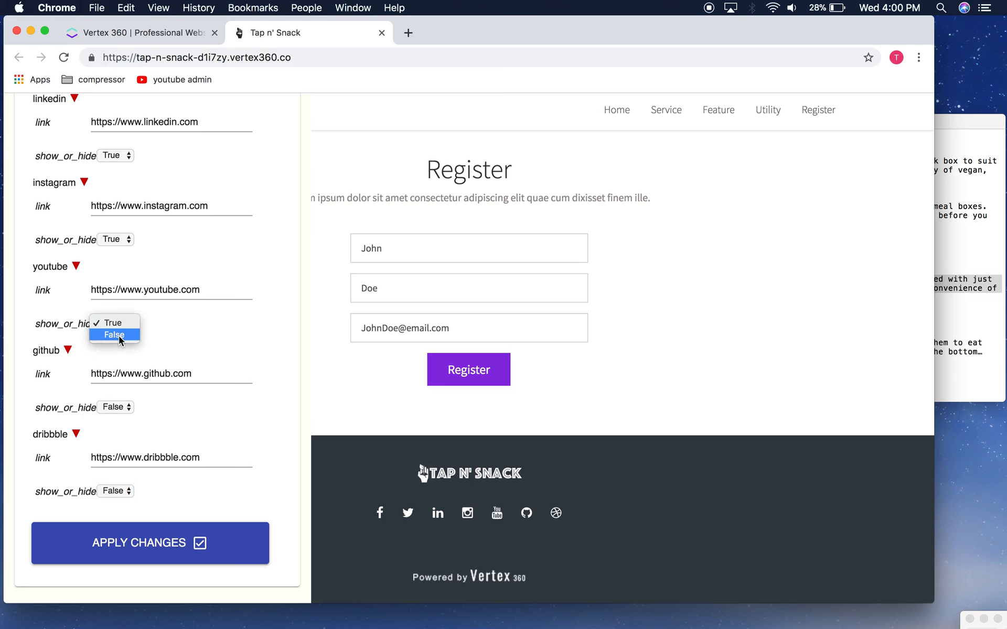
pyautogui.click(119, 336)
pyautogui.scroll(2, 167, 290)
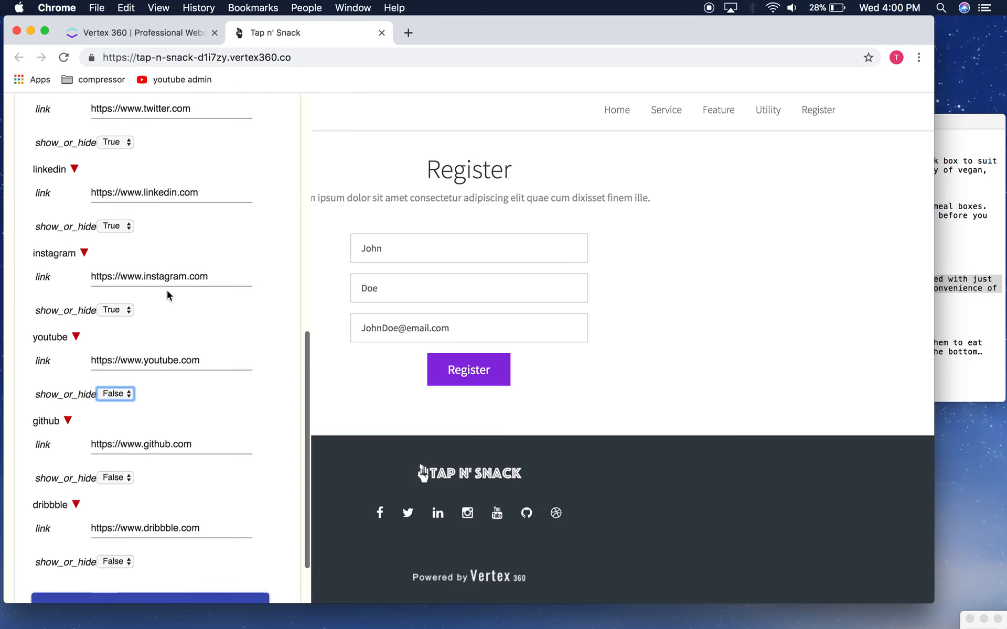
pyautogui.click(115, 317)
pyautogui.click(118, 332)
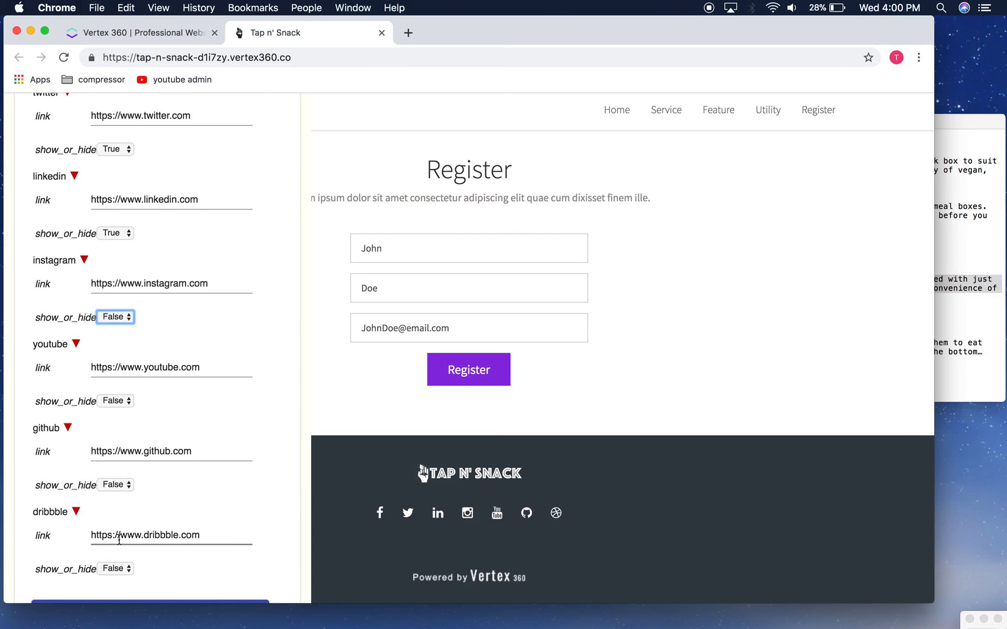
# Step: Review the remaining footer social settings, then apply the changes and dismiss the confirmation
pyautogui.scroll(-2, 120, 546)
pyautogui.scroll(5, 140, 336)
pyautogui.scroll(3, 139, 309)
pyautogui.scroll(2, 168, 341)
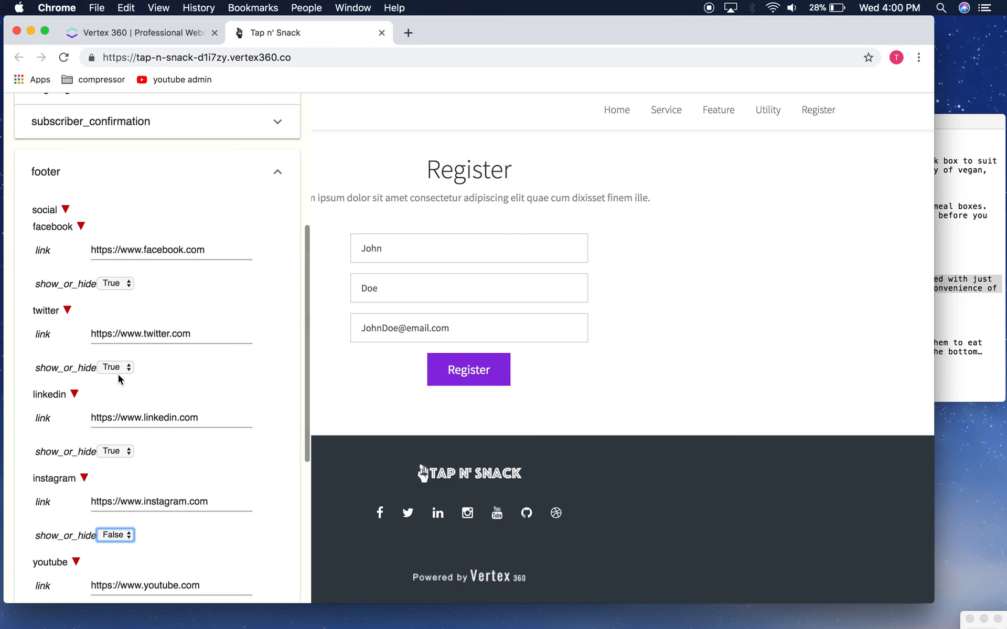
pyautogui.scroll(-6, 168, 533)
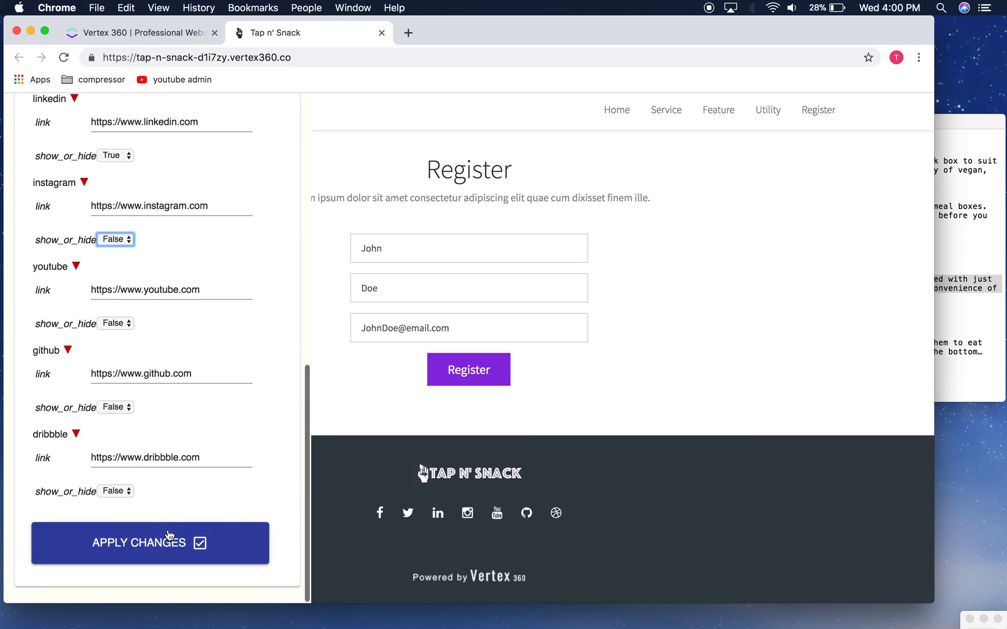
pyautogui.click(174, 563)
pyautogui.click(606, 131)
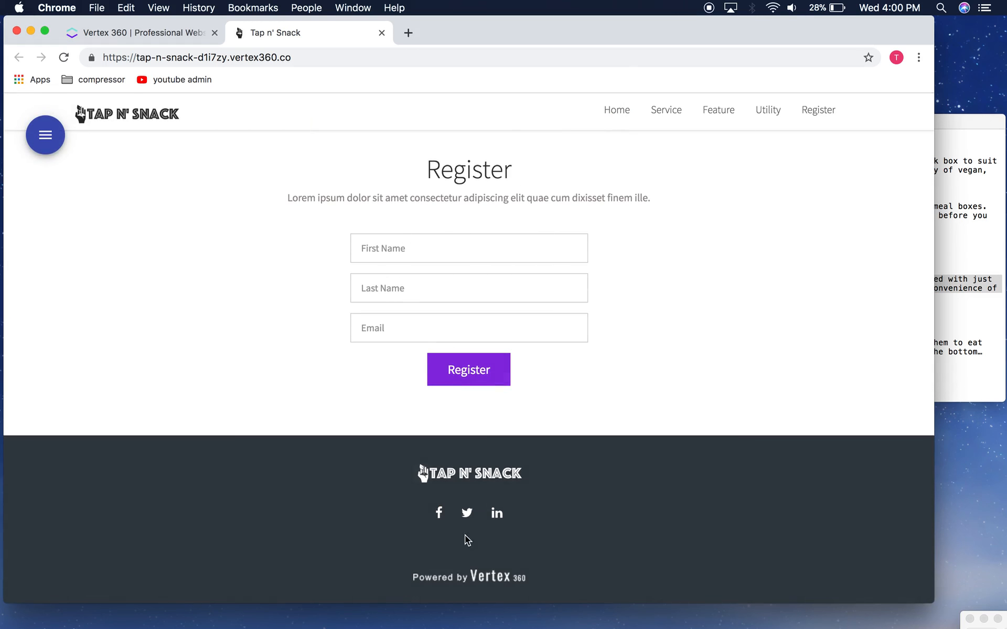
# Step: Test the footer's Twitter link and return to the Tap n' Snack page
pyautogui.moveTo(449, 32)
pyautogui.mouseDown()
pyautogui.moveTo(468, 31)
pyautogui.moveTo(446, 34)
pyautogui.mouseUp()
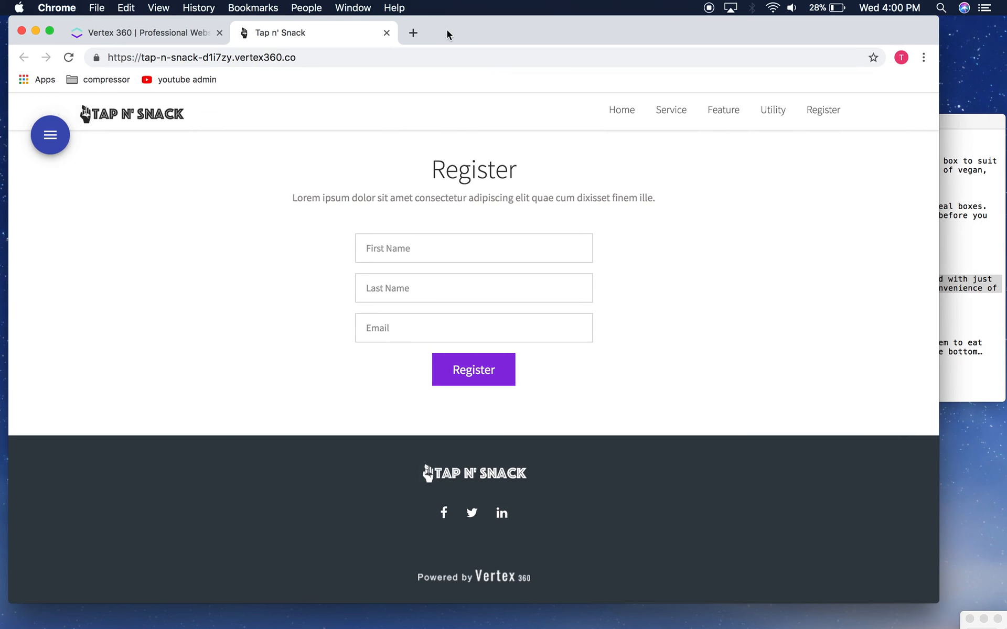
pyautogui.click(473, 515)
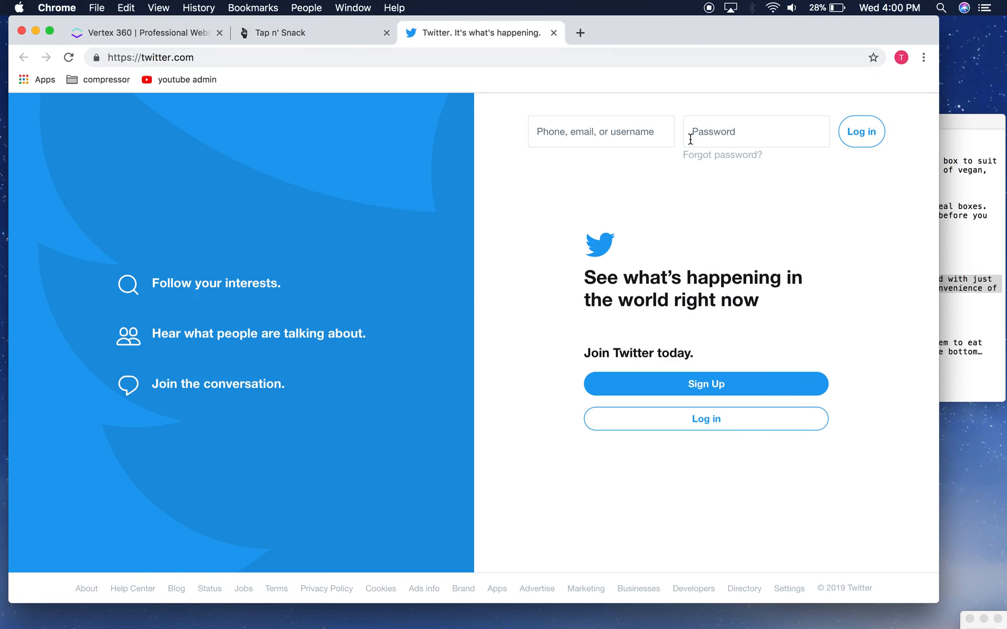
pyautogui.click(287, 38)
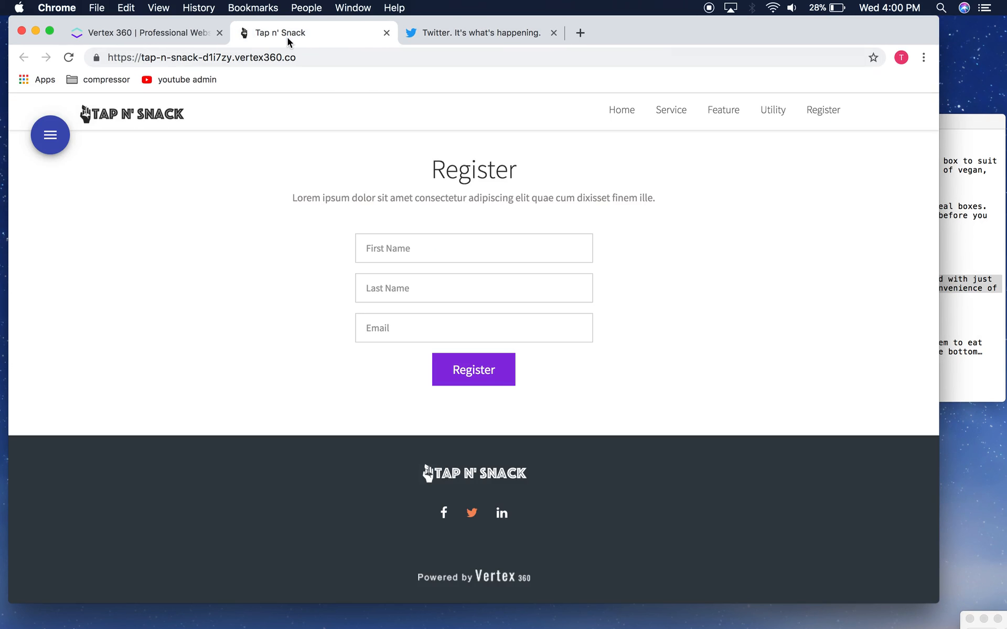
# Step: Reopen the site's configuration panel and copy the web address of the site's Vertex 360 admin page
pyautogui.click(54, 146)
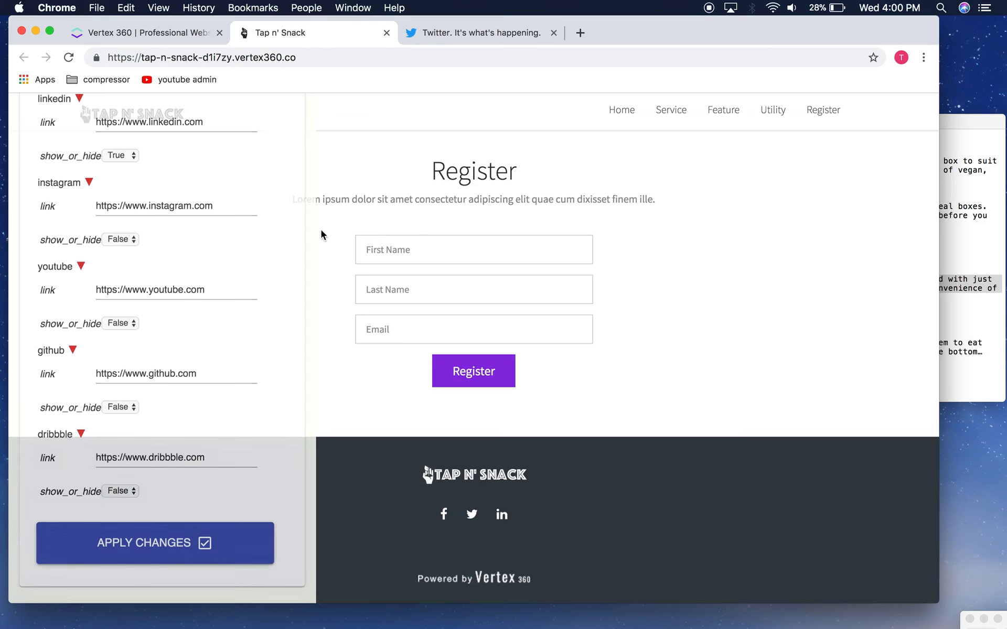
pyautogui.click(147, 33)
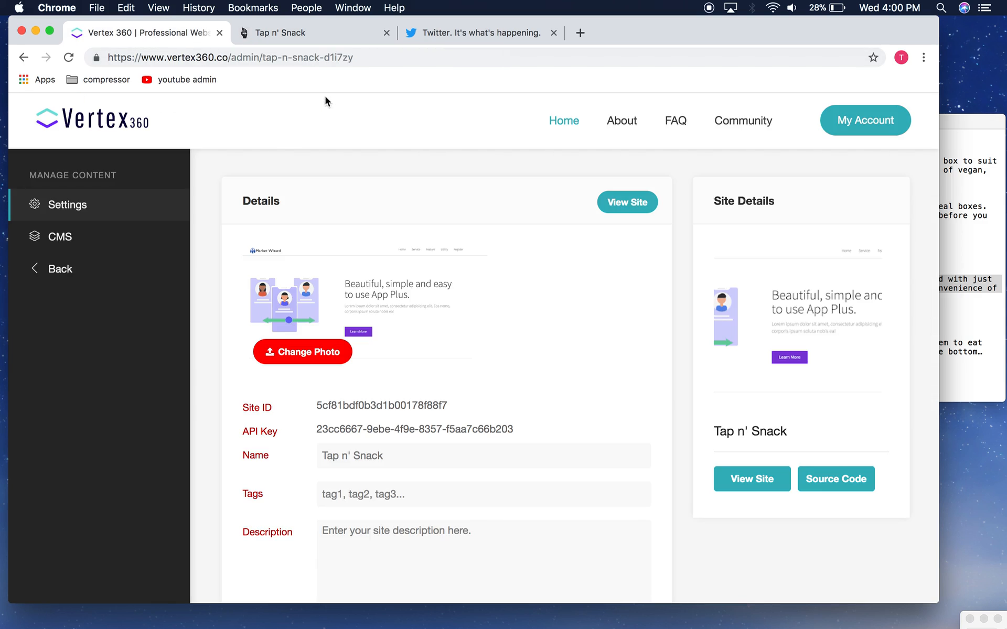
pyautogui.click(300, 59)
pyautogui.press('super+c')
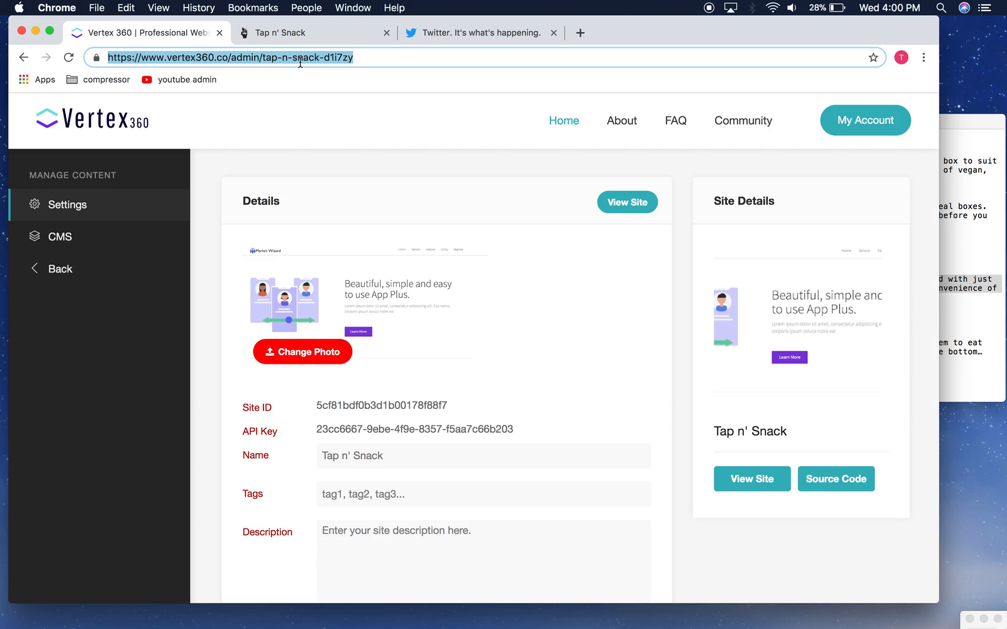
pyautogui.click(306, 36)
pyautogui.scroll(5, 175, 289)
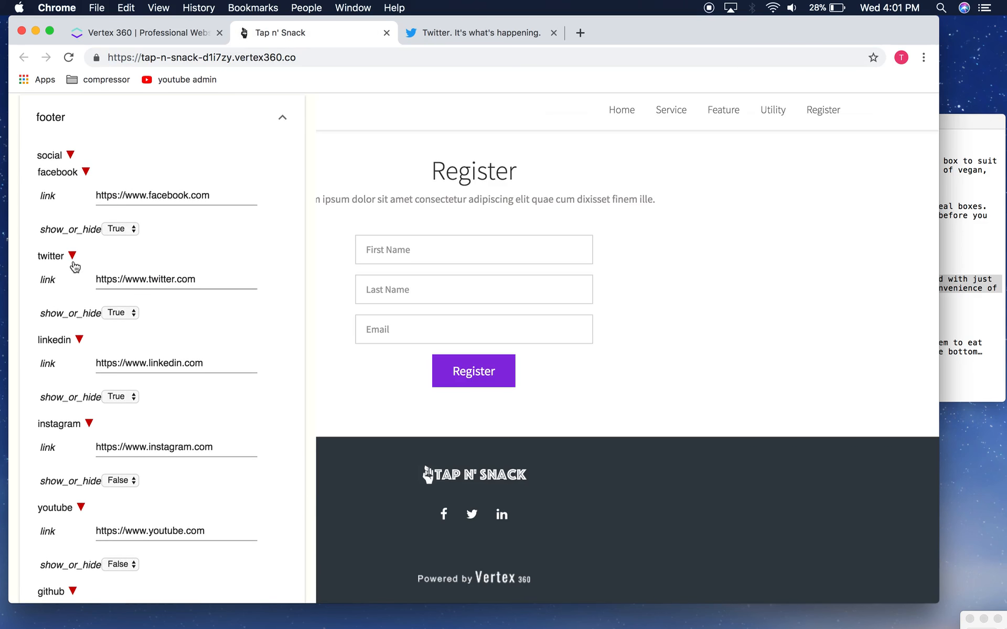
pyautogui.click(140, 279)
pyautogui.moveTo(198, 279); pyautogui.dragTo(96, 279)
pyautogui.press('super+v')
pyautogui.scroll(-4, 198, 281)
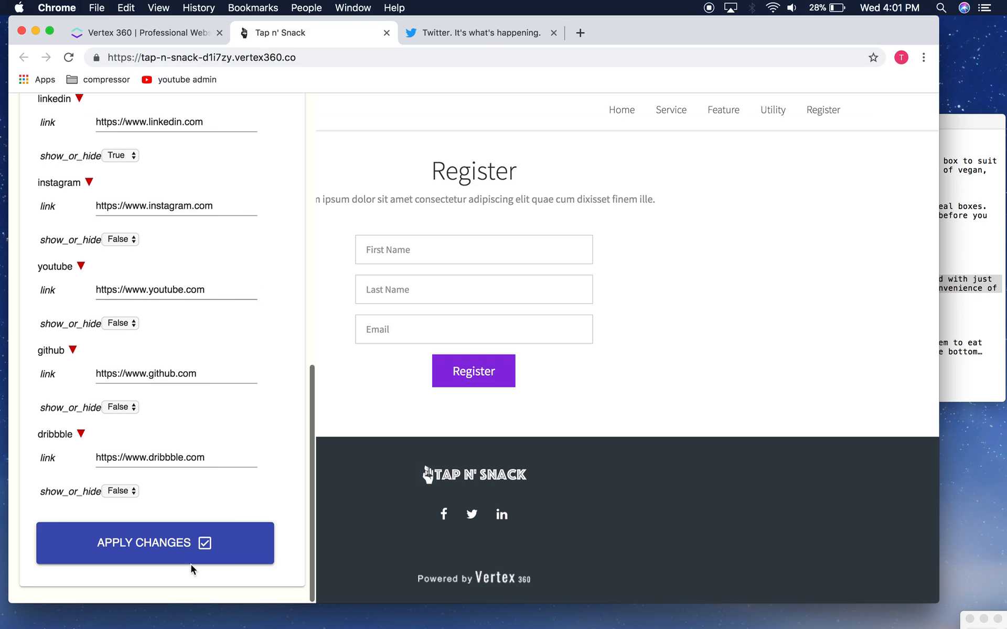
pyautogui.click(194, 558)
pyautogui.click(594, 138)
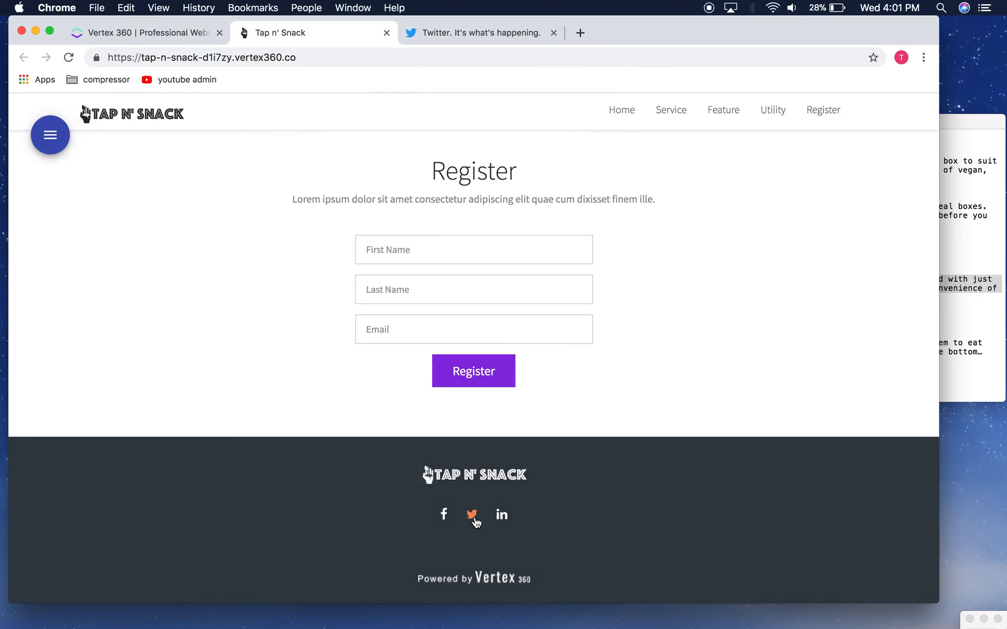
# Step: Test the footer's updated Twitter link, close the leftover Twitter page and return to the Tap n' Snack site
pyautogui.click(474, 515)
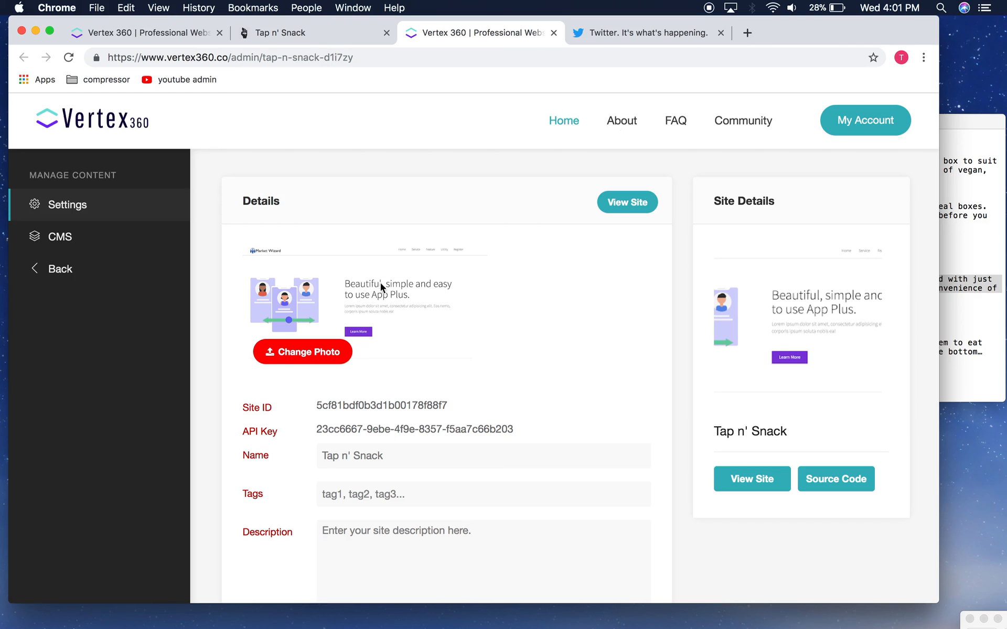
pyautogui.click(658, 33)
pyautogui.click(721, 32)
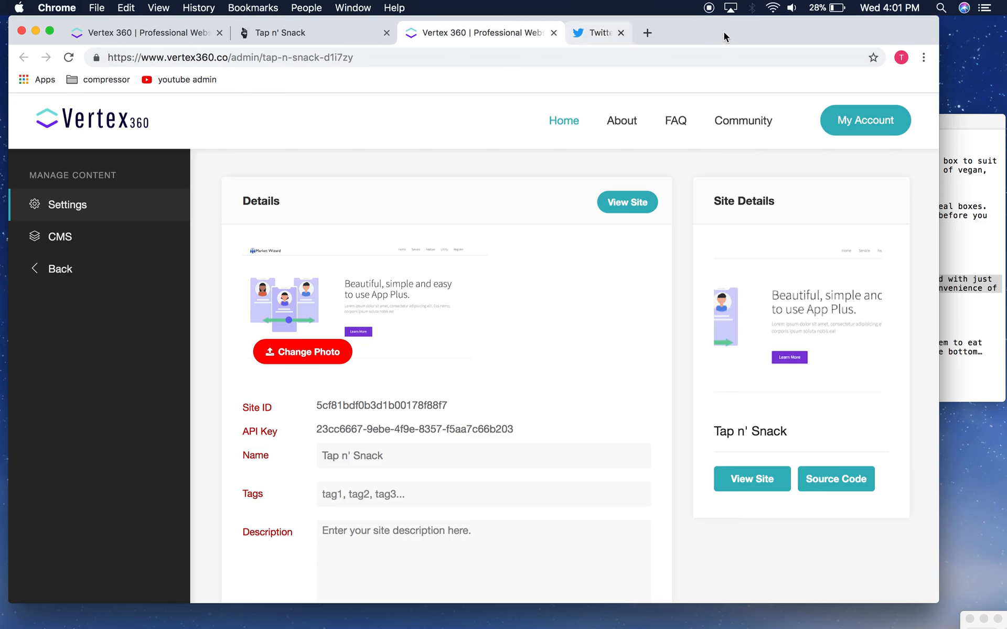
pyautogui.click(378, 33)
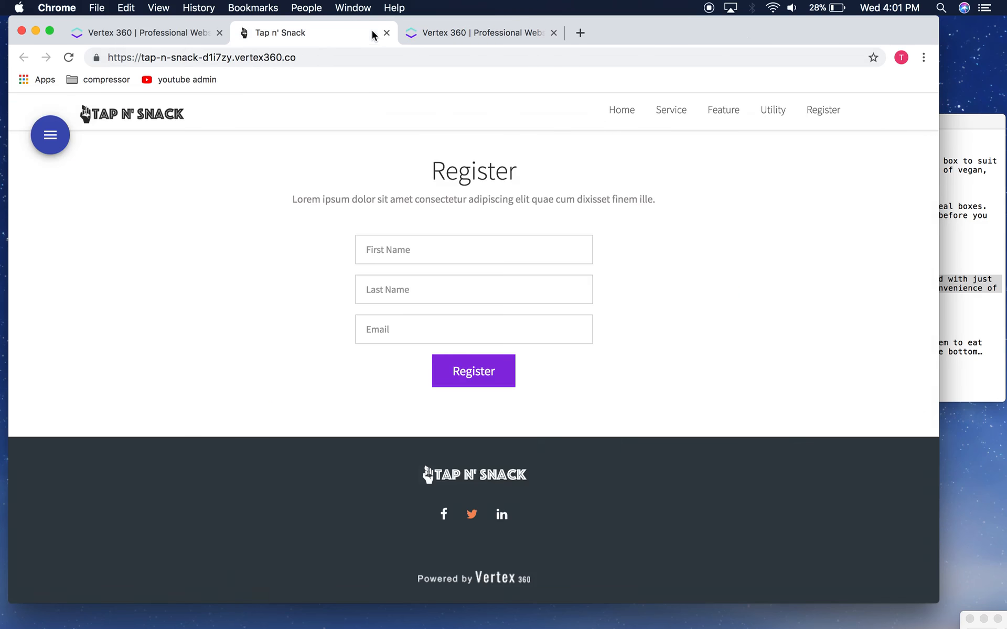
# Step: Collapse the footer settings, leave the Global Configuration and open the site's CMS
pyautogui.click(48, 132)
pyautogui.scroll(10, 153, 400)
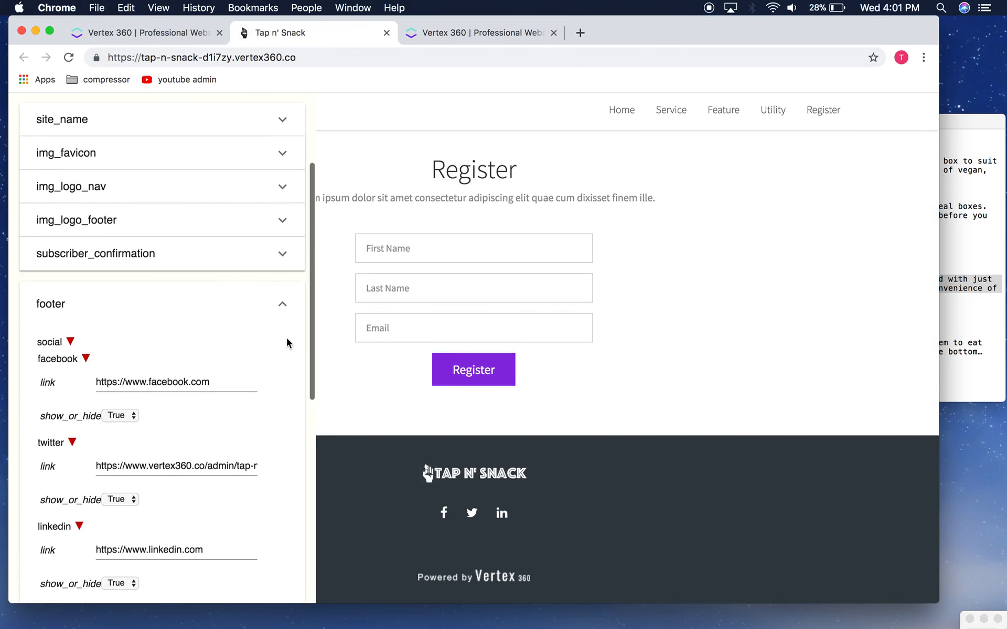
pyautogui.click(270, 314)
pyautogui.scroll(3, 202, 439)
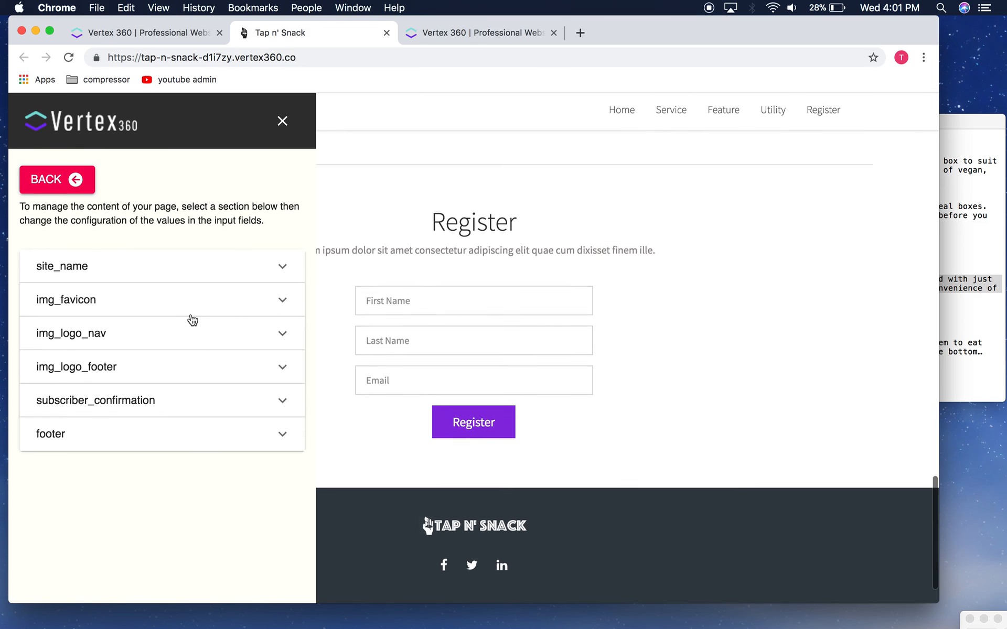
pyautogui.click(76, 180)
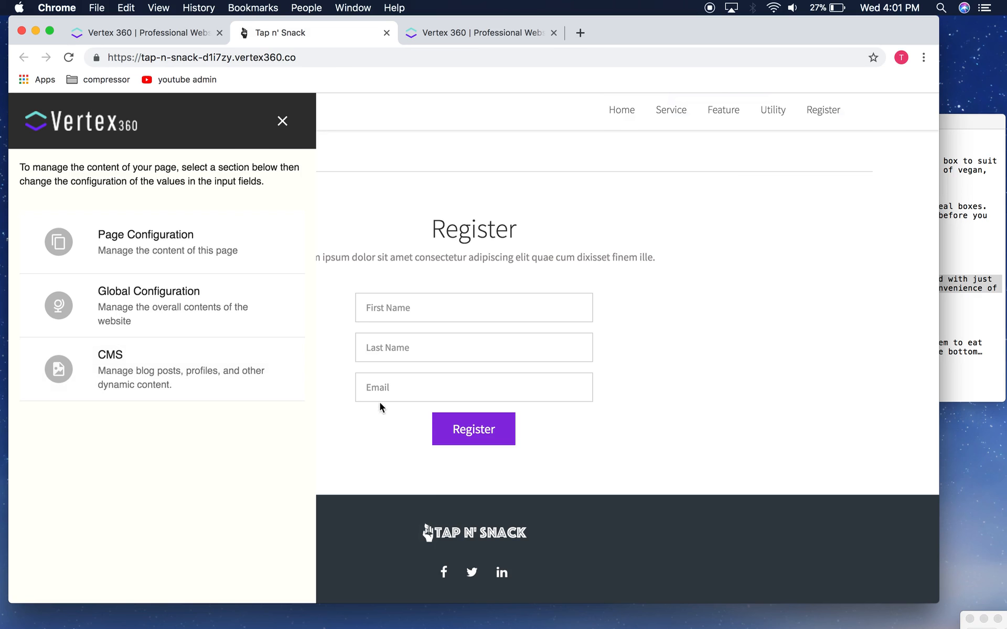
pyautogui.click(204, 363)
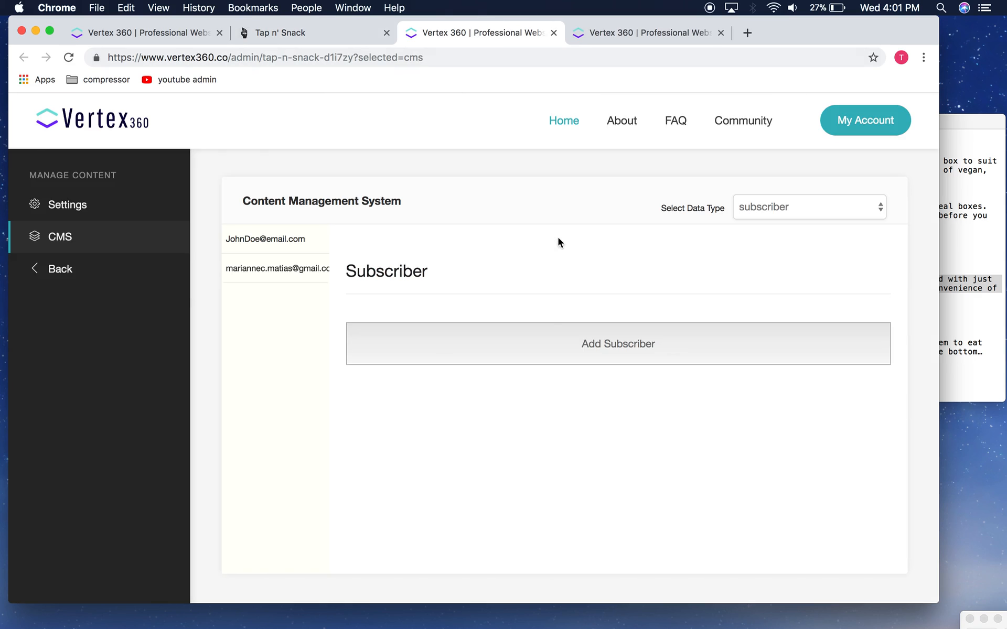
# Step: Open the CMS from the site's admin page and examine the sample subscriber's first name, last name and email
pyautogui.click(630, 32)
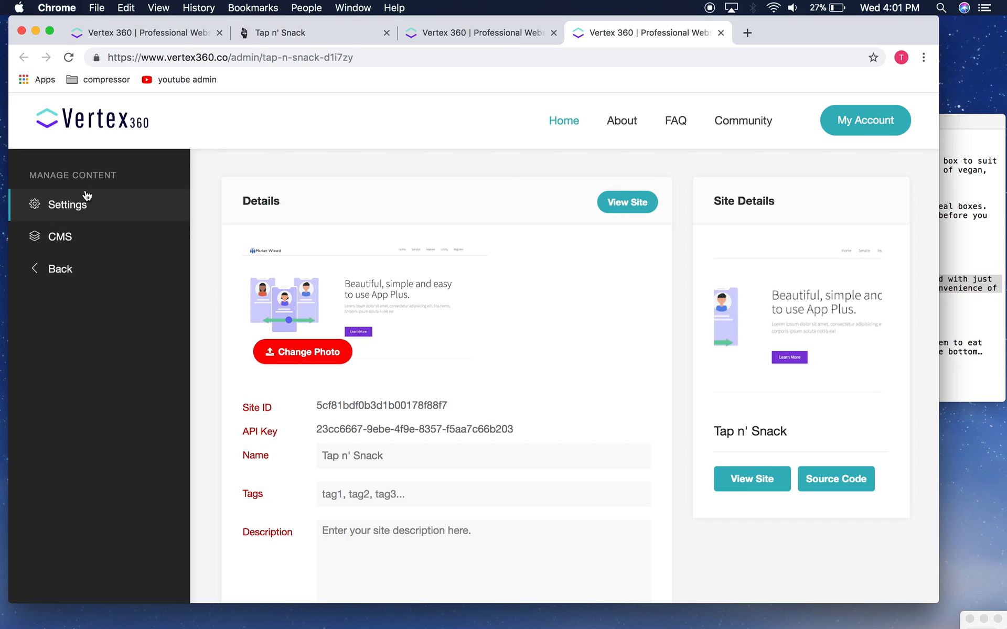
pyautogui.click(73, 250)
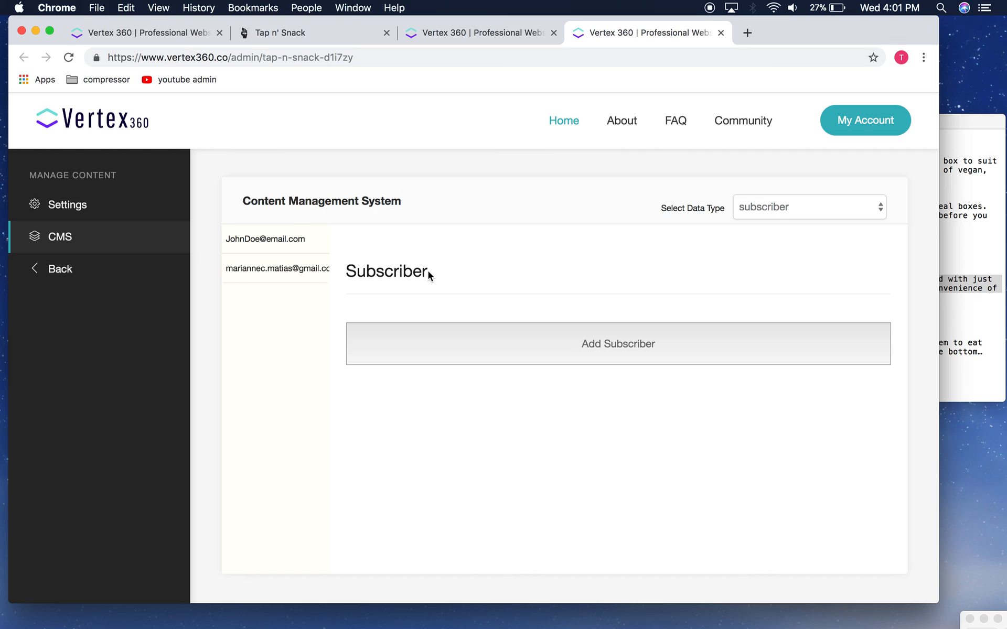
pyautogui.click(262, 235)
pyautogui.scroll(-1, 423, 303)
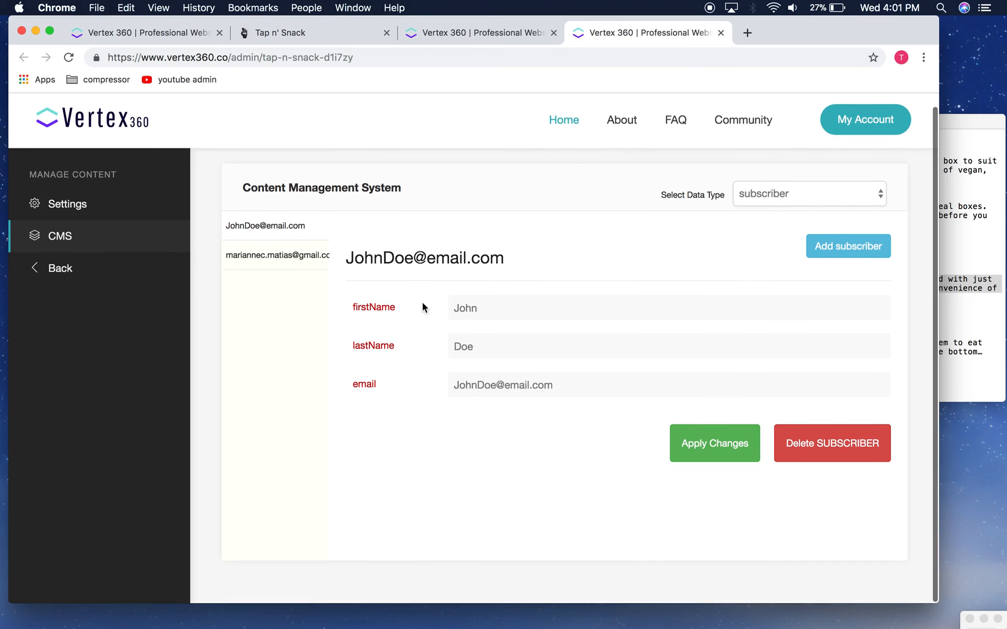
pyautogui.moveTo(455, 308); pyautogui.dragTo(454, 347)
pyautogui.click(540, 386)
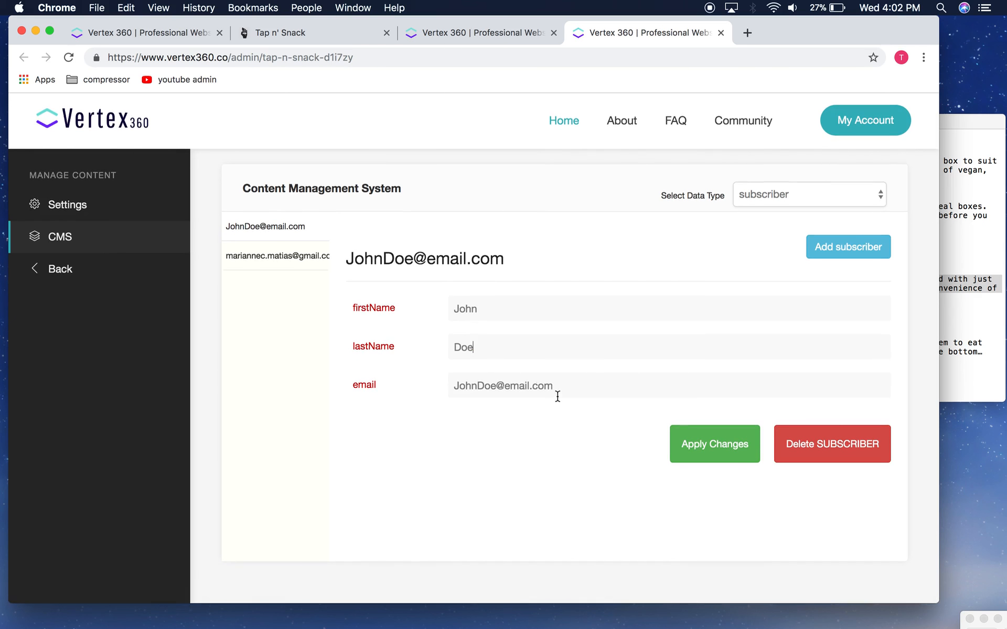
pyautogui.moveTo(566, 393); pyautogui.dragTo(465, 386)
pyautogui.click(465, 386)
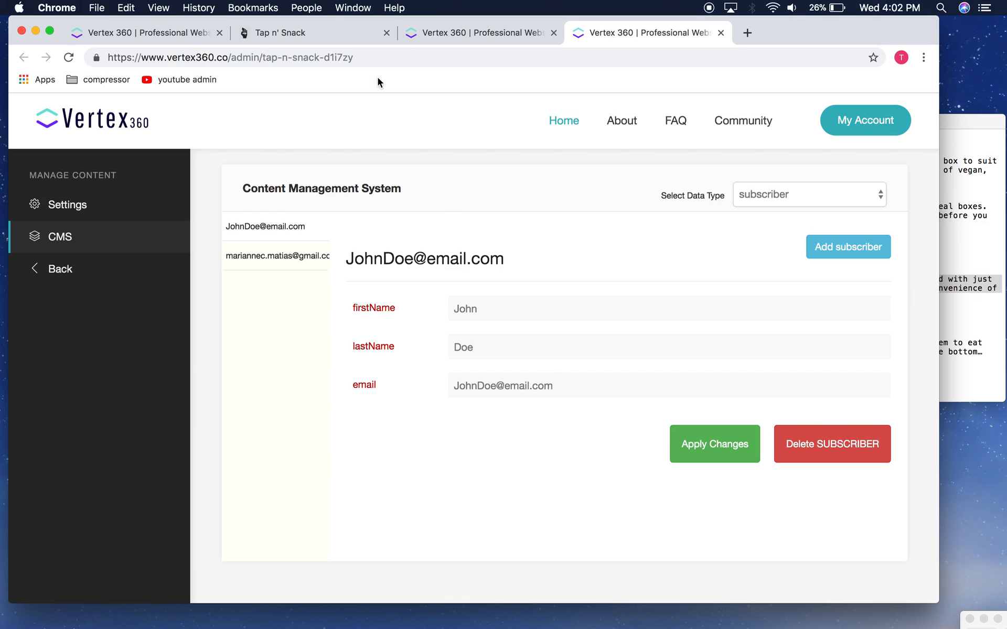
# Step: Delete the sample subscriber from the CMS and confirm the deletion
pyautogui.click(650, 385)
pyautogui.click(836, 449)
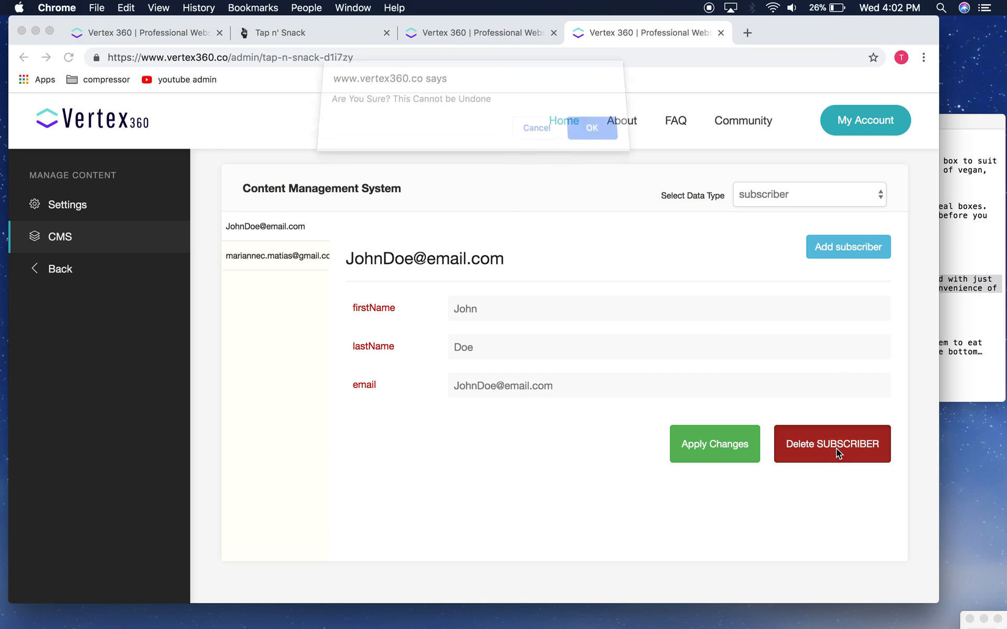
pyautogui.click(593, 138)
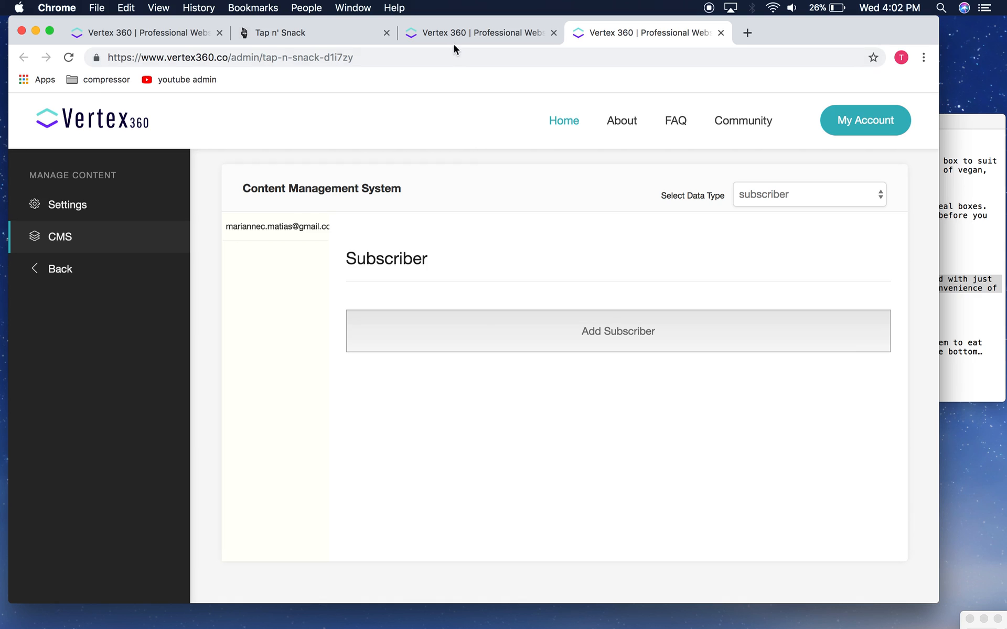
# Step: Return to the Tap n' Snack site and review the Page Configuration and Global Configuration sections
pyautogui.click(433, 33)
pyautogui.click(310, 34)
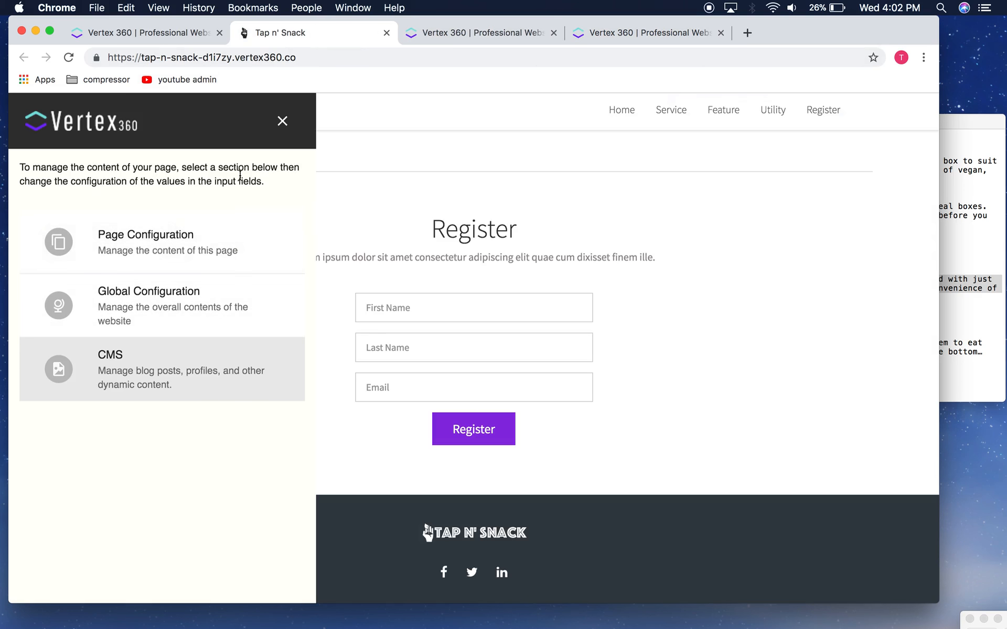
pyautogui.click(167, 249)
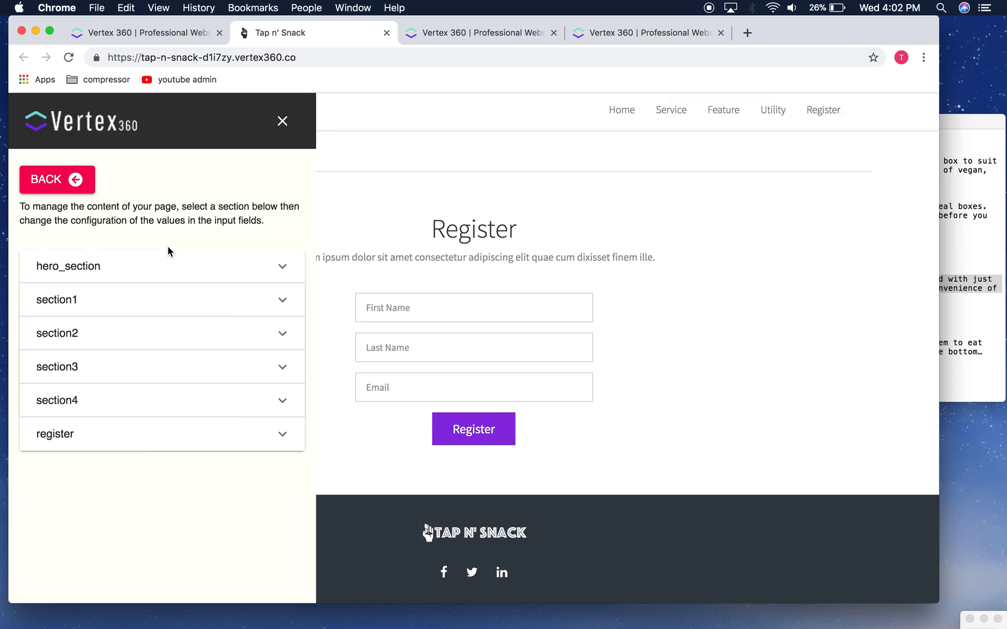
pyautogui.click(158, 434)
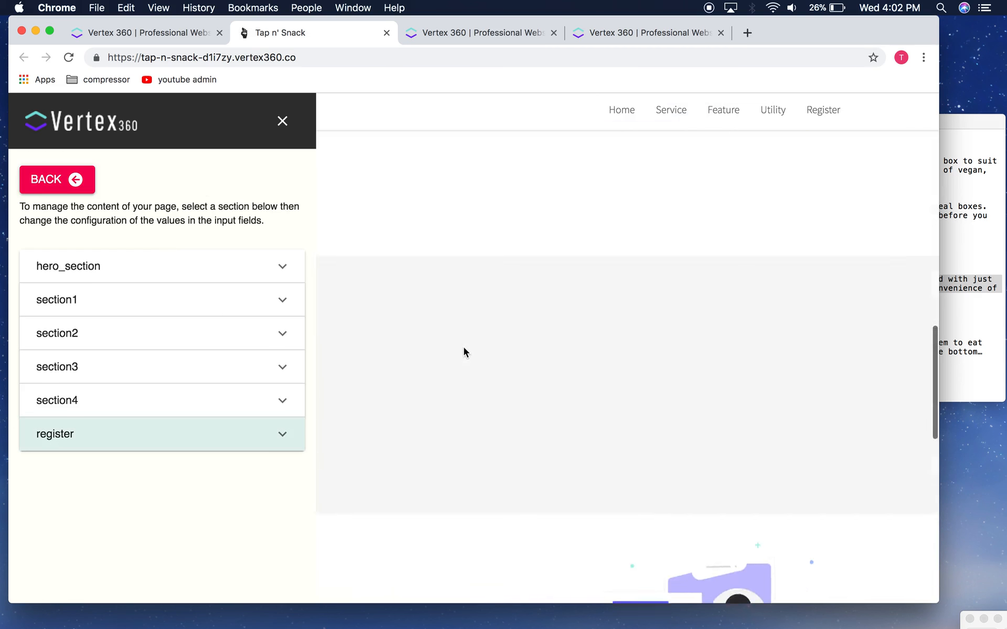
pyautogui.scroll(15, 464, 348)
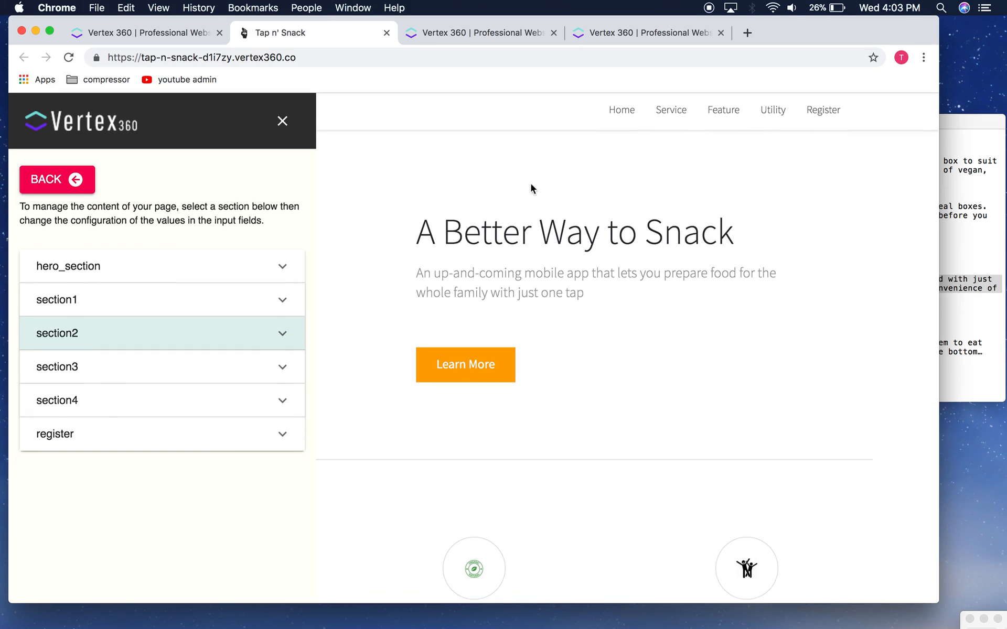
pyautogui.click(80, 188)
pyautogui.click(193, 303)
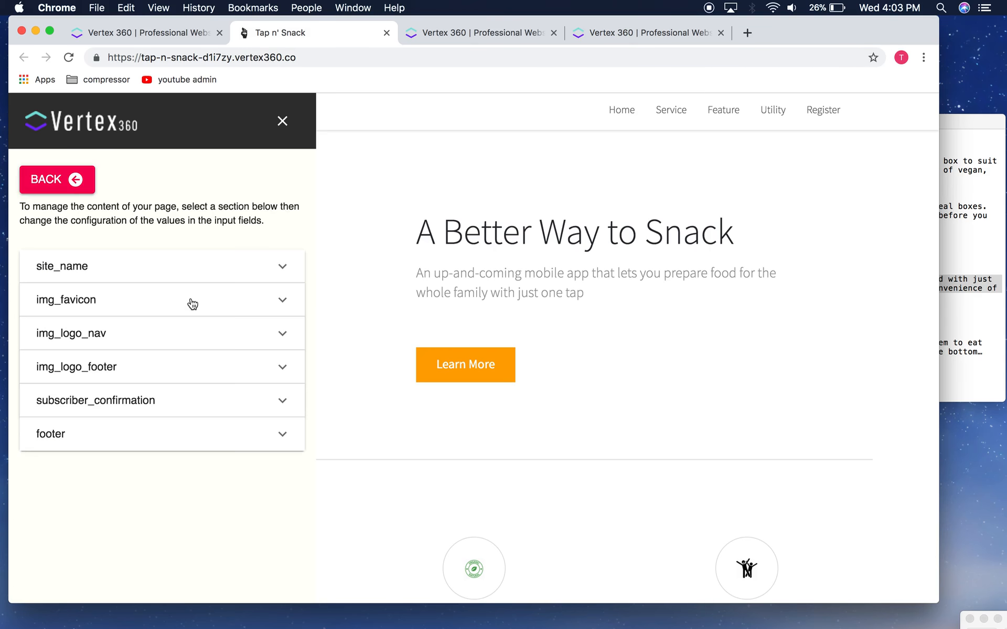
# Step: Leave the Global Configuration of the Tap n' Snack site and open the CMS to view its subscriber data
pyautogui.scroll(-2, 192, 303)
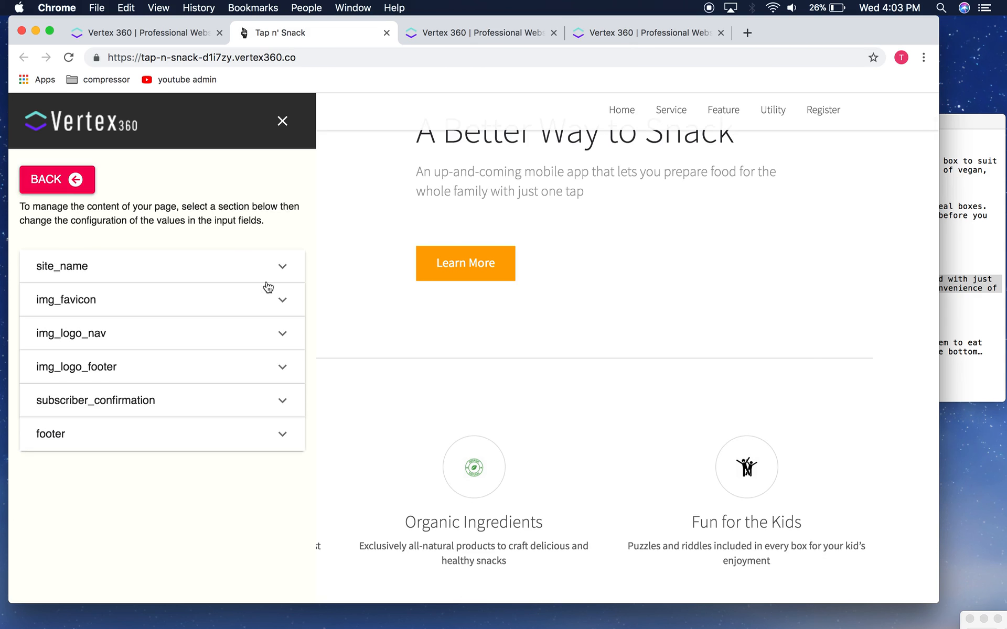
pyautogui.scroll(2, 456, 366)
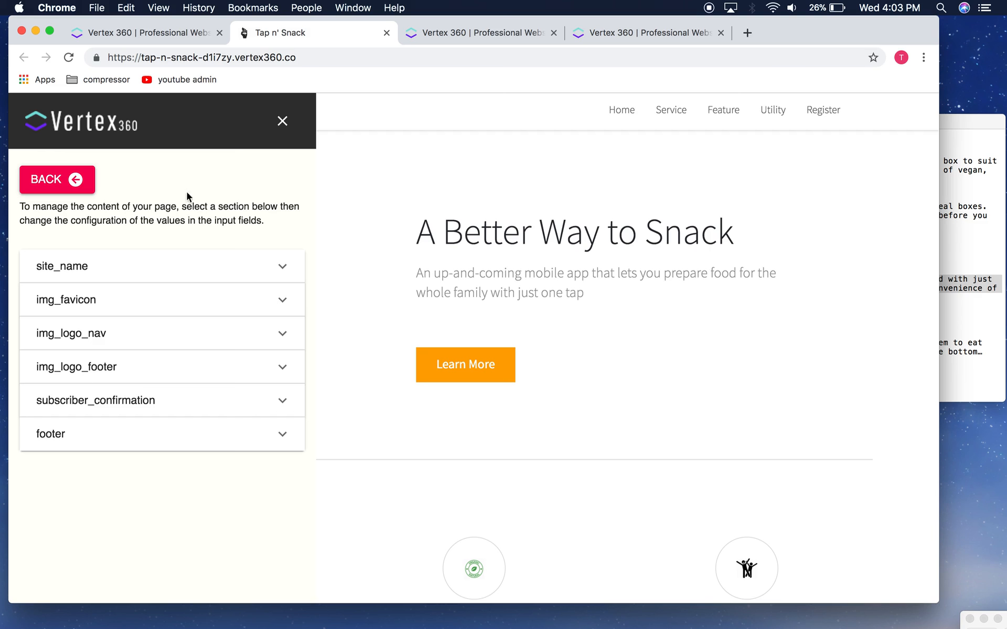
pyautogui.click(90, 188)
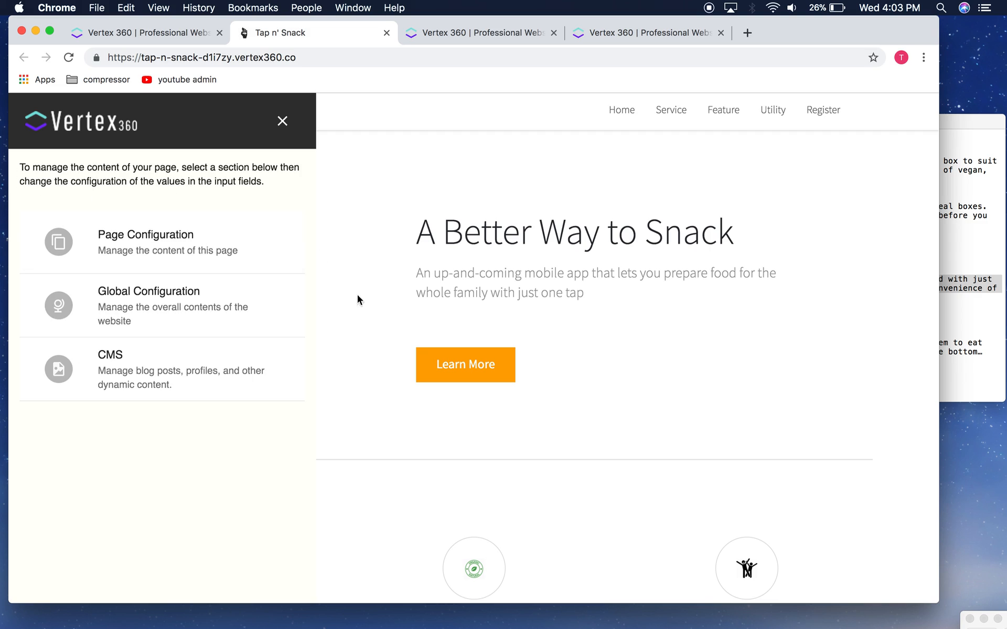
pyautogui.click(256, 395)
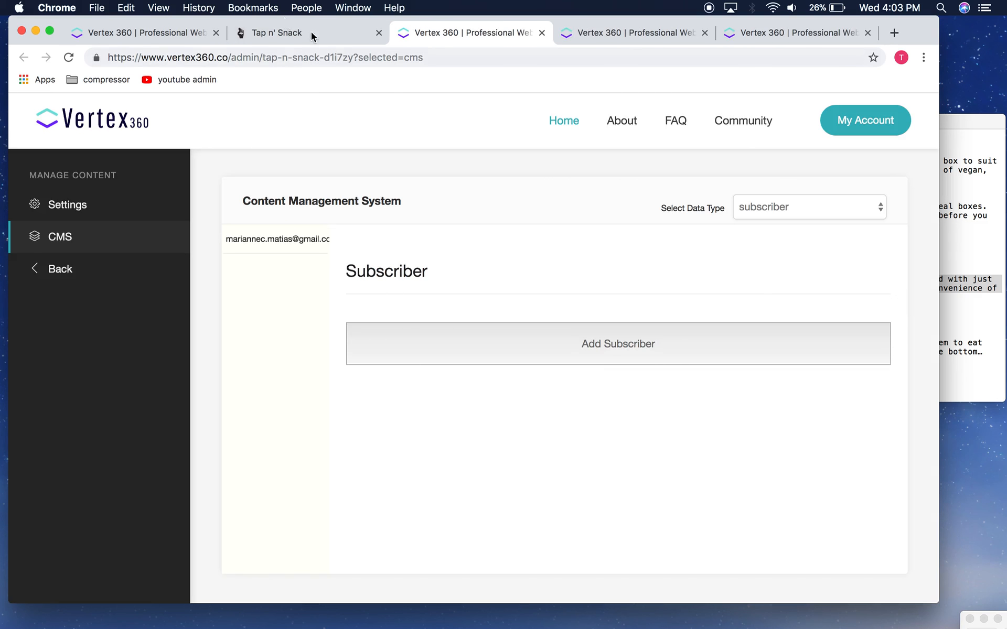
# Step: Return to the Tap n' Snack site, close the content management sidebar and review the finished page
pyautogui.click(279, 37)
pyautogui.click(291, 120)
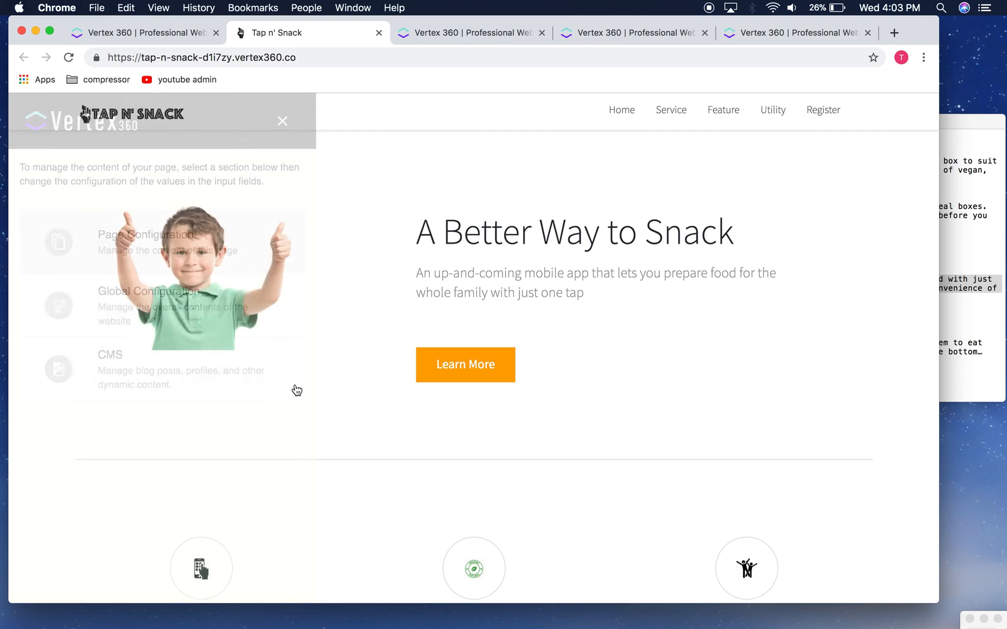
pyautogui.scroll(-10, 404, 423)
pyautogui.scroll(8, 405, 422)
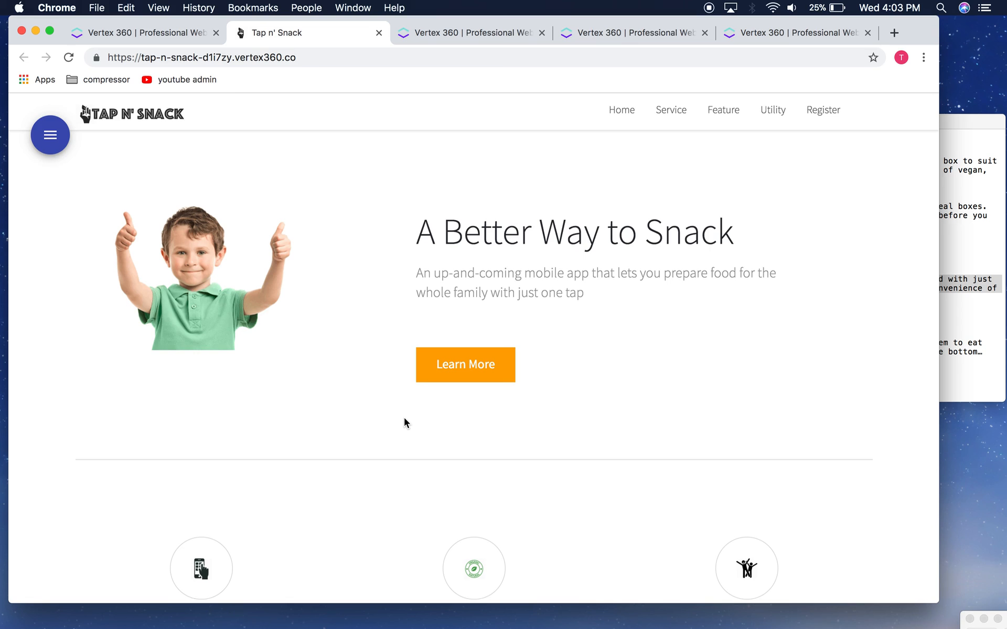
# Step: Go from the site's admin page to the Vertex 360 homepage and browse the available website templates
pyautogui.click(147, 34)
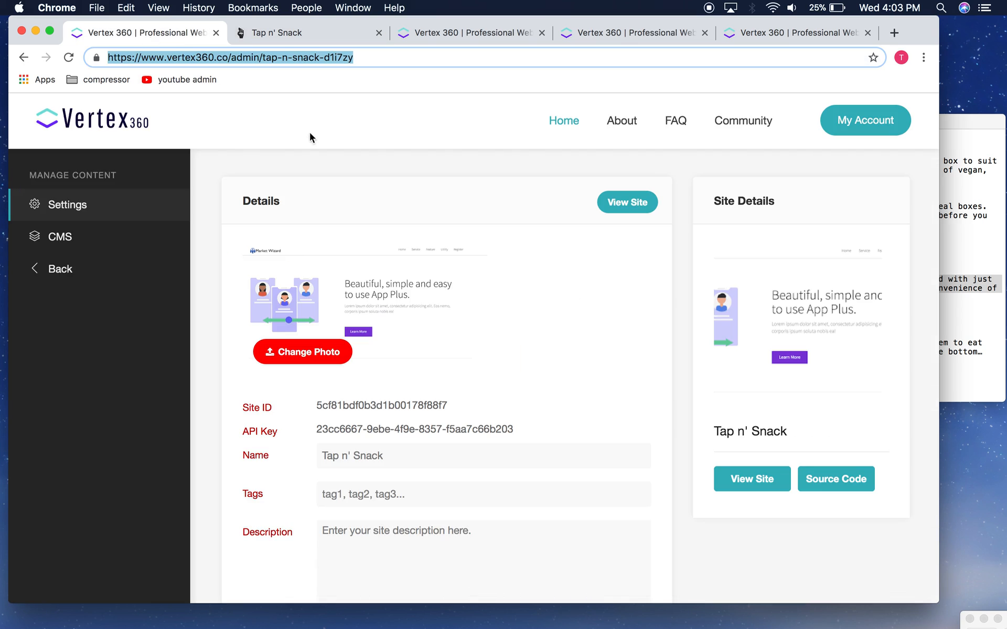
pyautogui.click(114, 119)
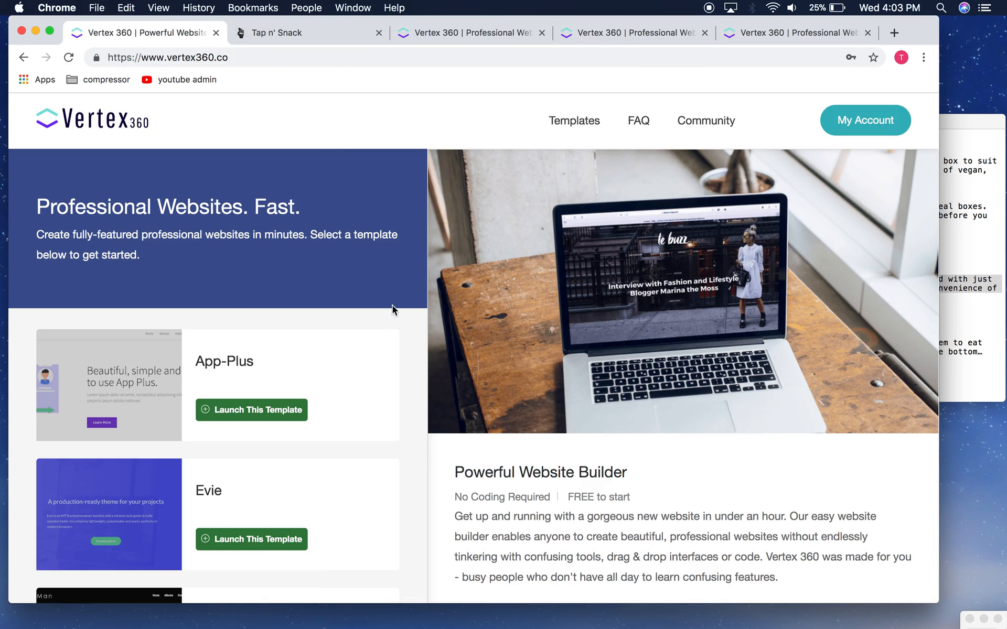
pyautogui.scroll(-15, 325, 385)
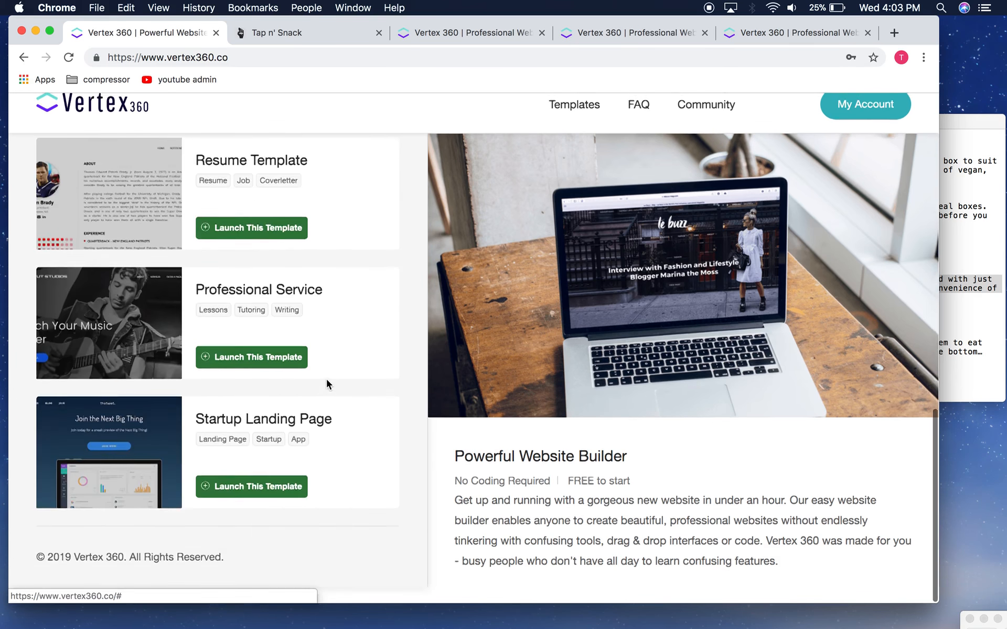
pyautogui.scroll(15, 326, 384)
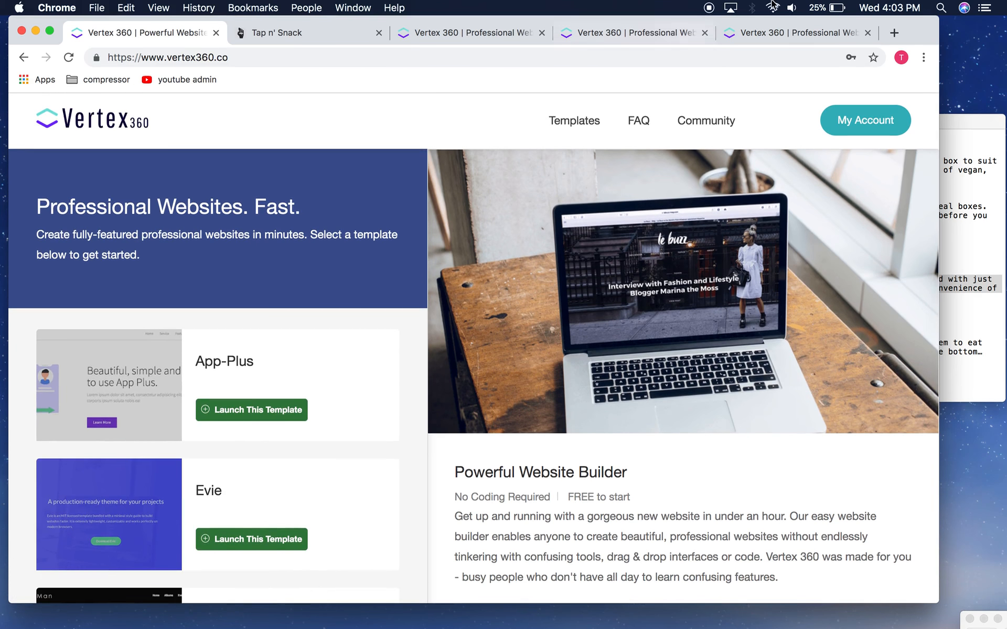
pyautogui.moveTo(923, 41); pyautogui.dragTo(940, 41)
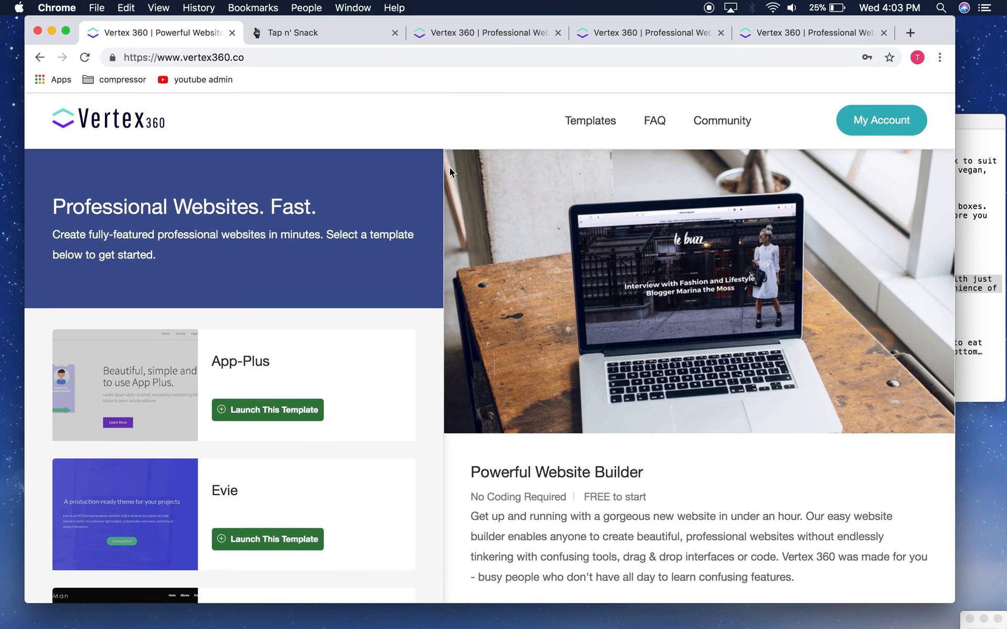